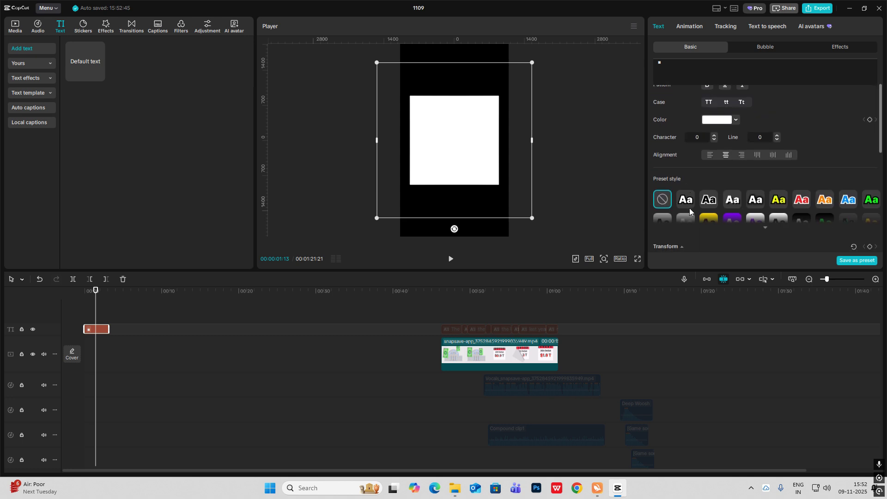
Scale the white square text up to 217% so it covers the whole frame
{"action": "scroll", "coordinate": [693, 148], "scroll_direction": "up", "scroll_amount": 5}
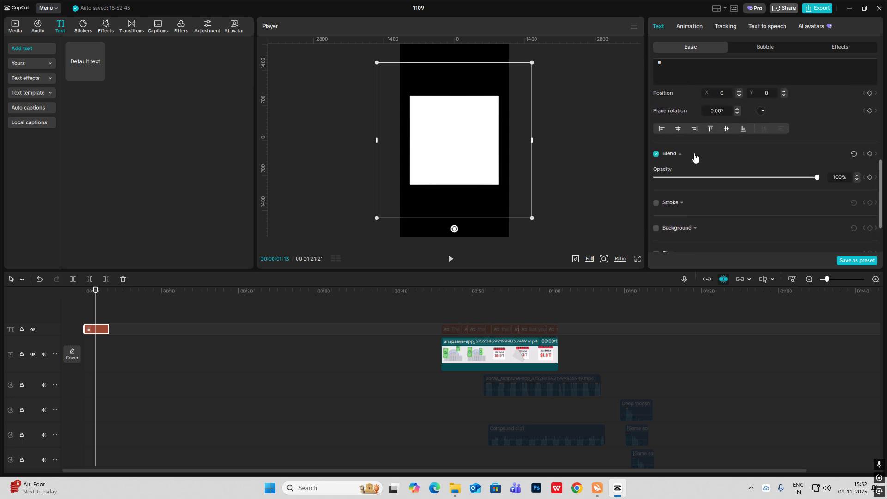
{"action": "left_click_drag", "start_coordinate": [687, 135], "coordinate": [726, 135]}
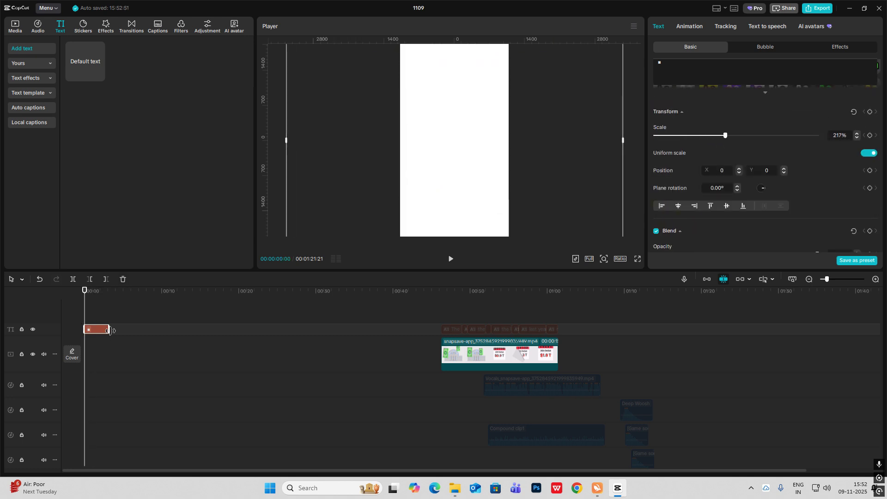
Place the playhead at the start of the video clip and move the Compound clip1 audio to the beginning of the timeline
{"action": "left_click", "coordinate": [448, 314]}
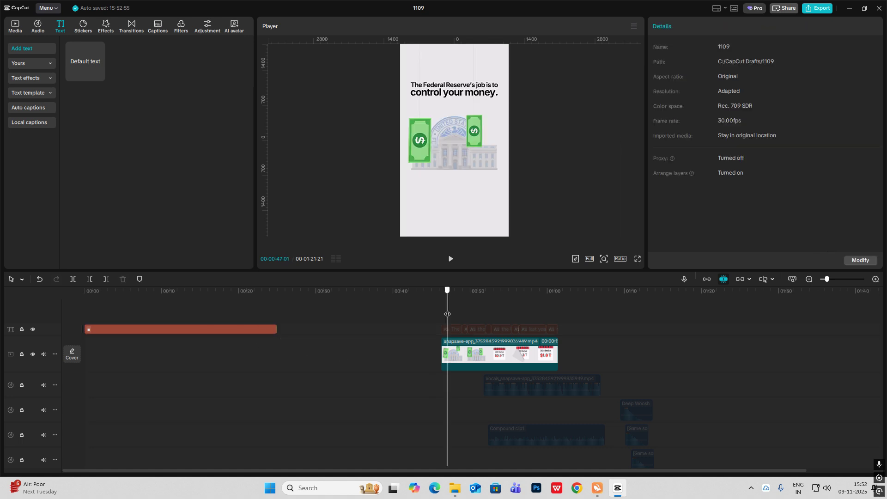
{"action": "left_click_drag", "start_coordinate": [447, 314], "coordinate": [442, 315]}
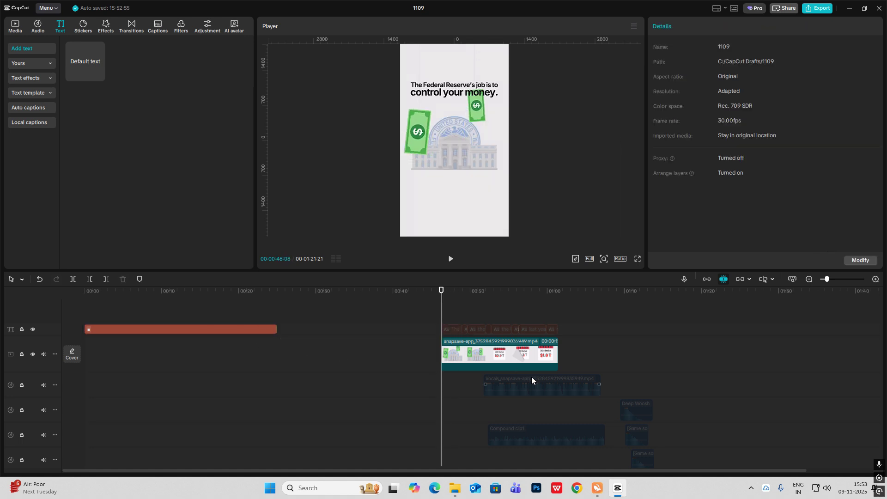
{"action": "scroll", "coordinate": [532, 376], "scroll_direction": "down", "scroll_amount": 1}
{"action": "scroll", "coordinate": [532, 376], "scroll_direction": "up", "scroll_amount": 1}
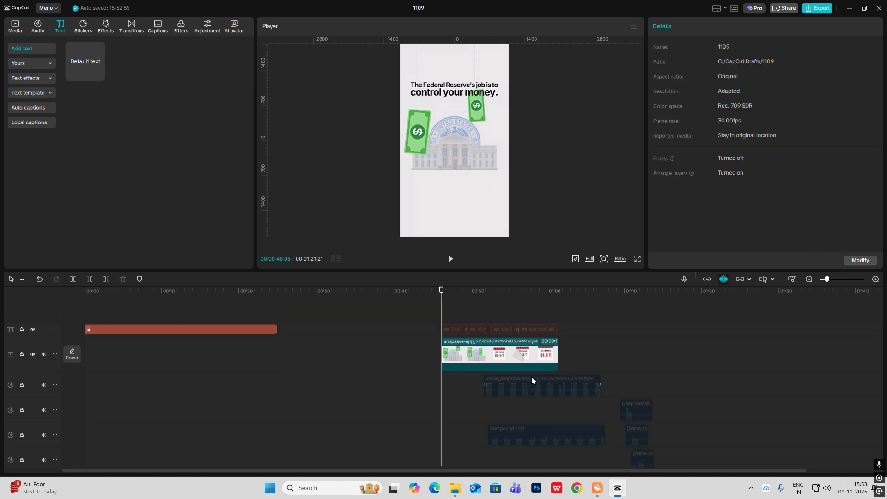
{"action": "left_click", "coordinate": [507, 429]}
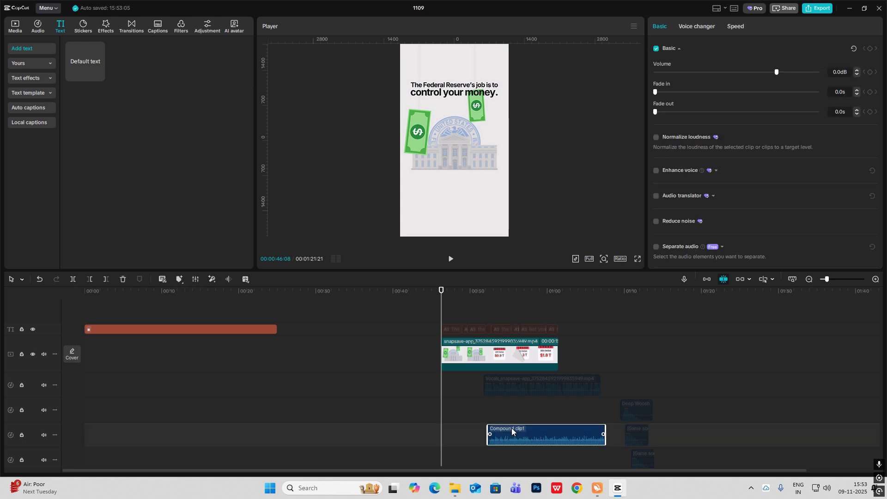
{"action": "left_click_drag", "start_coordinate": [511, 428], "coordinate": [109, 383]}
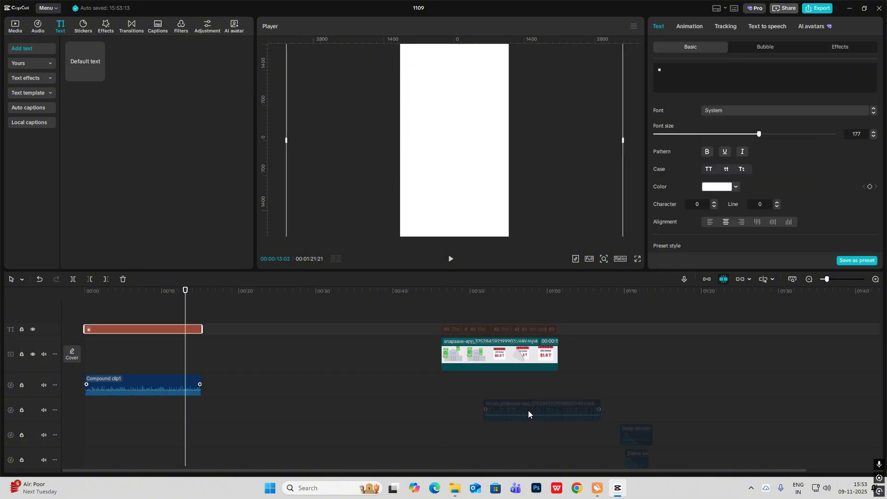
Move the vocals audio clip to the start of the timeline, aligned with Compound clip1, and play back the opening section
{"action": "left_click_drag", "start_coordinate": [528, 410], "coordinate": [120, 370]}
{"action": "left_click", "coordinate": [84, 360]}
{"action": "left_click", "coordinate": [151, 387]}
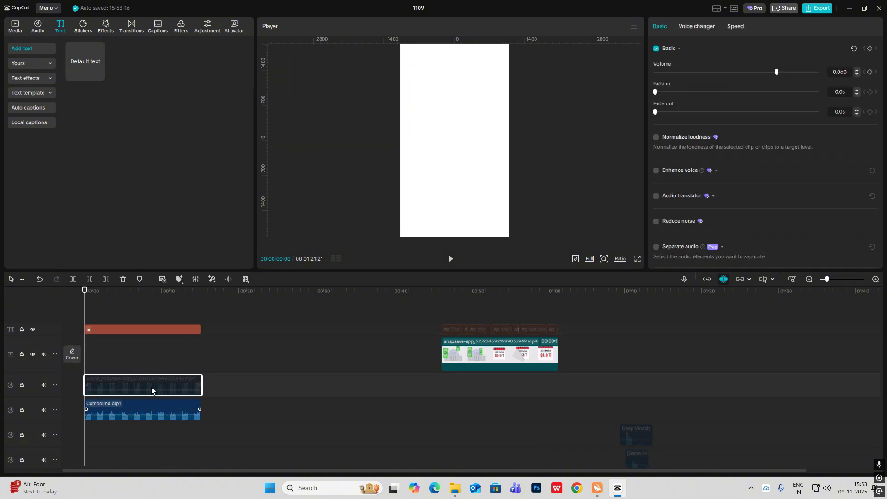
{"action": "left_click", "coordinate": [117, 308]}
{"action": "key", "text": "space"}
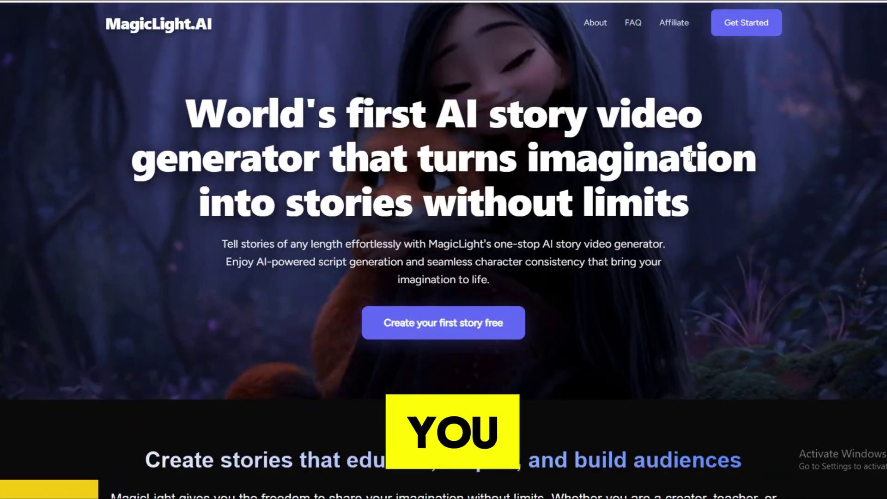
Look through the MagicLight website and open its Kids Story One-Click creator
{"action": "scroll", "coordinate": [689, 156], "scroll_direction": "down", "scroll_amount": 12}
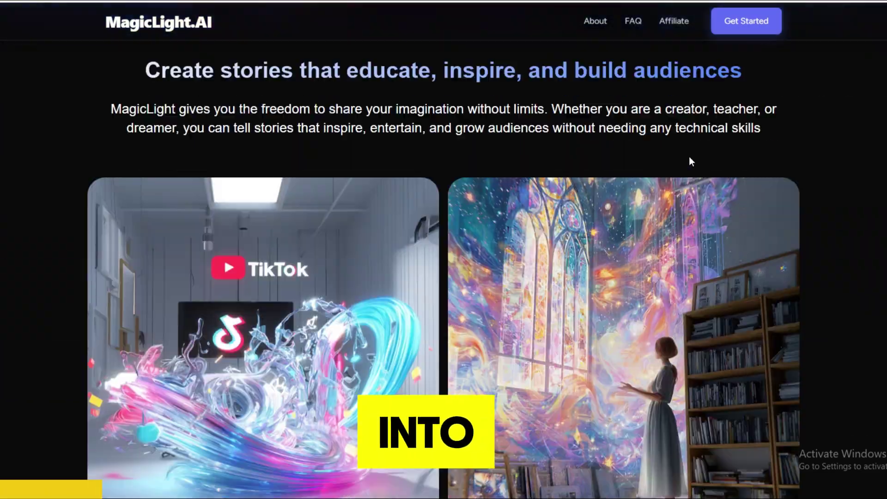
{"action": "scroll", "coordinate": [690, 157], "scroll_direction": "down", "scroll_amount": 15}
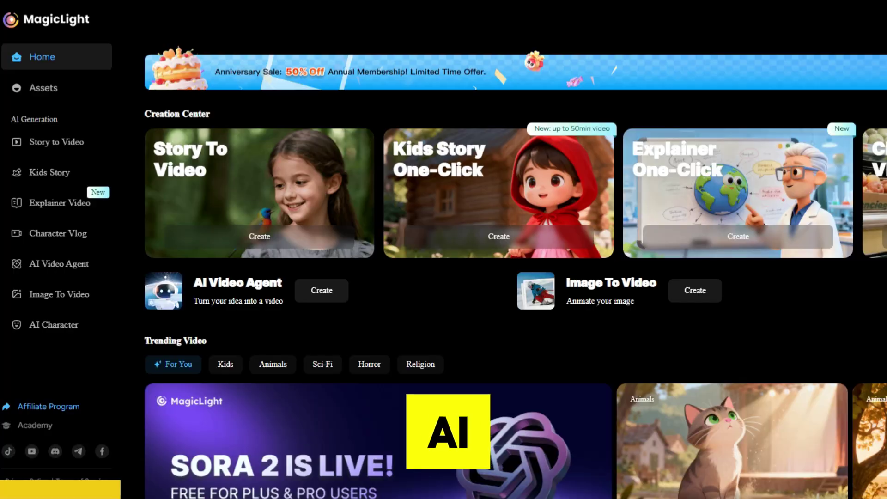
{"action": "scroll", "coordinate": [620, 115], "scroll_direction": "down", "scroll_amount": 10}
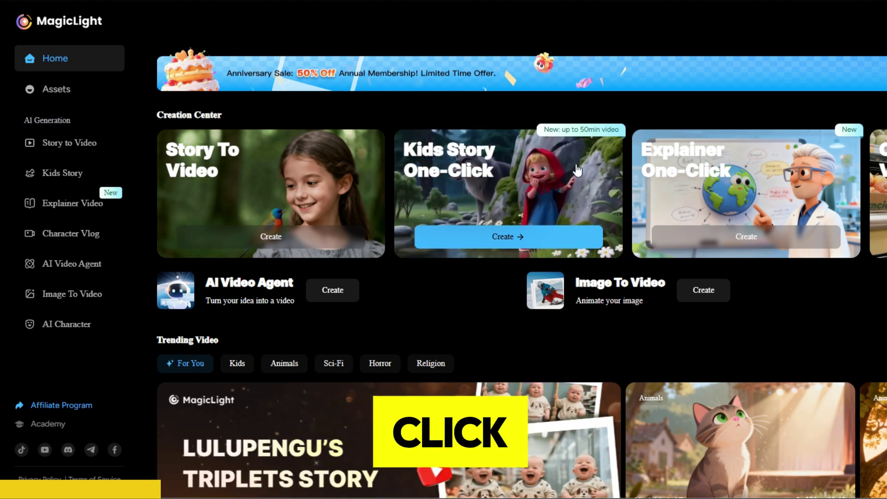
{"action": "left_click", "coordinate": [578, 170]}
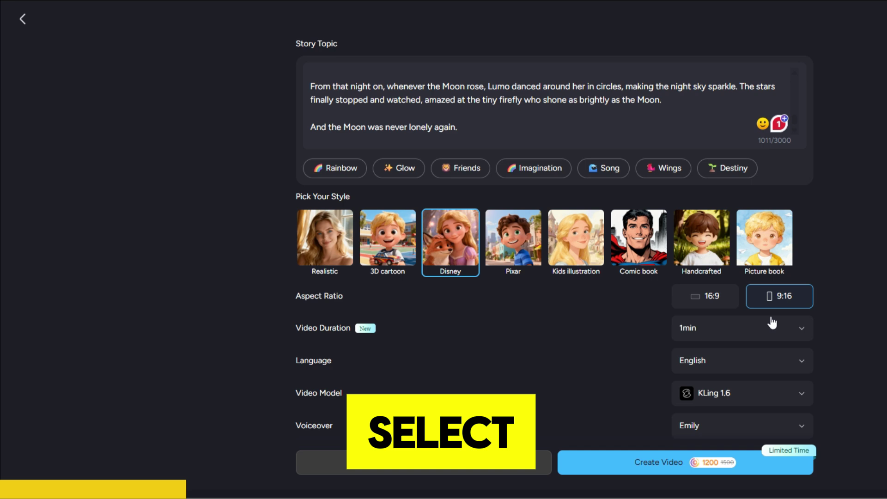
Set the kids story's video duration to 3min and create the video
{"action": "left_click", "coordinate": [754, 332]}
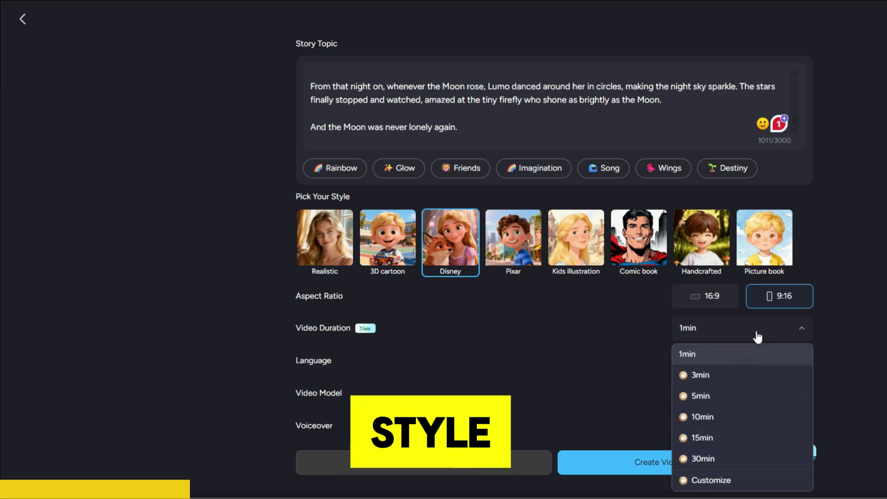
{"action": "left_click", "coordinate": [703, 375]}
{"action": "scroll", "coordinate": [723, 349], "scroll_direction": "down", "scroll_amount": 1}
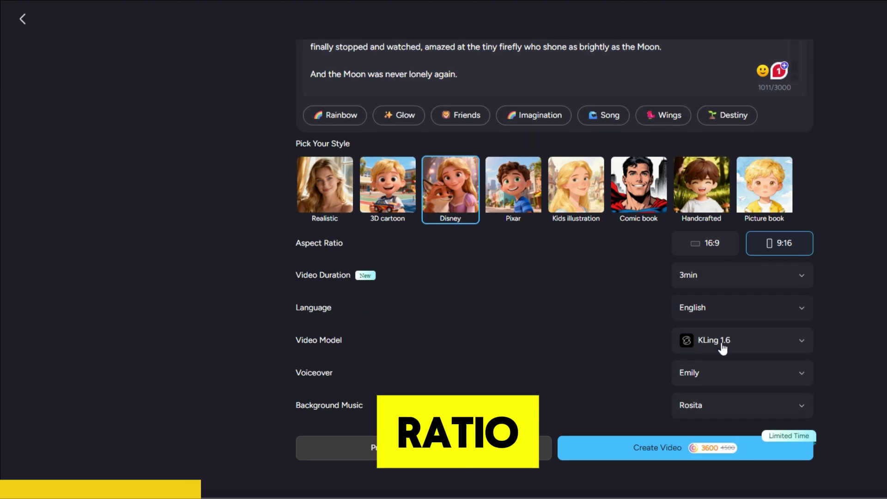
{"action": "left_click", "coordinate": [715, 374]}
{"action": "left_click", "coordinate": [718, 308]}
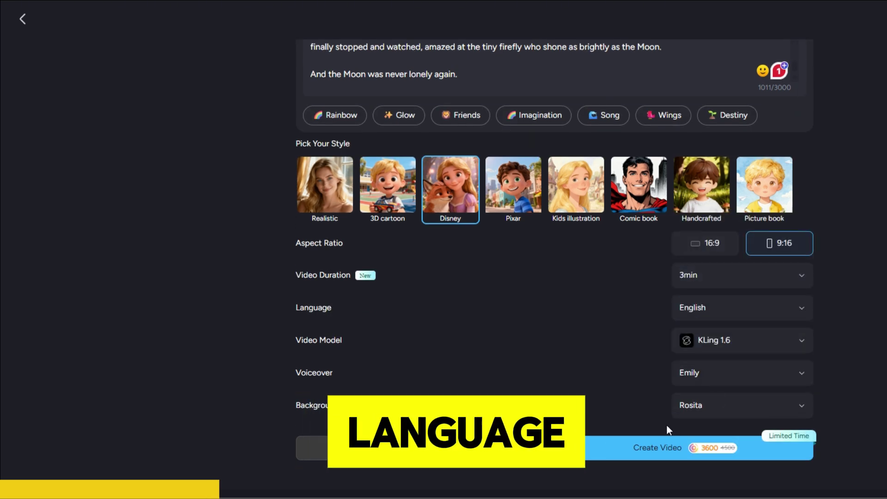
{"action": "left_click", "coordinate": [668, 444]}
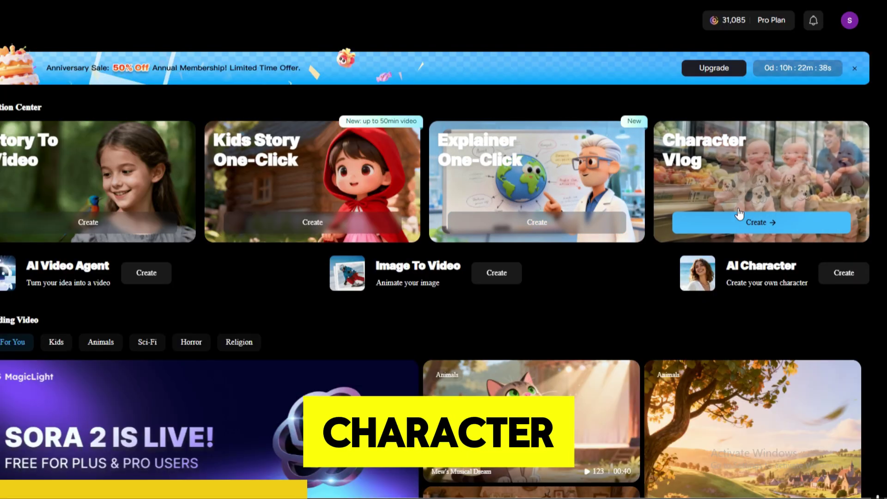
{"action": "left_click", "coordinate": [740, 213]}
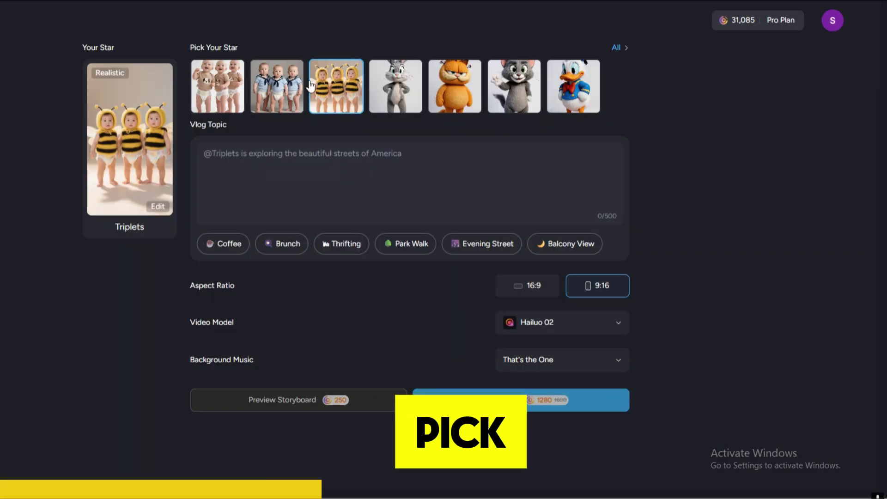
{"action": "left_click", "coordinate": [300, 87]}
{"action": "left_click", "coordinate": [286, 155]}
{"action": "type", "text": "@"}
{"action": "key", "text": "Return"}
{"action": "type", "text": "going for a journey across the ocean on a ship"}
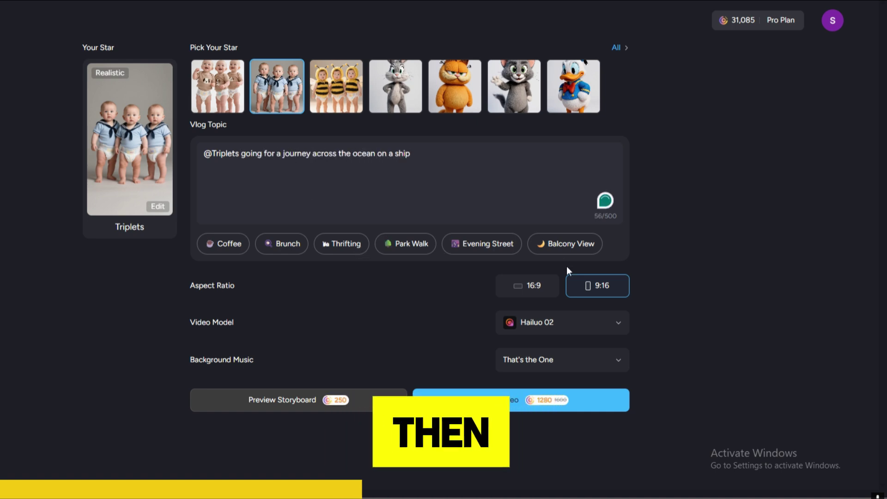
Set the vlog's video model to KLing 2.1 with That's the One as background music, and create the video
{"action": "left_click", "coordinate": [568, 326]}
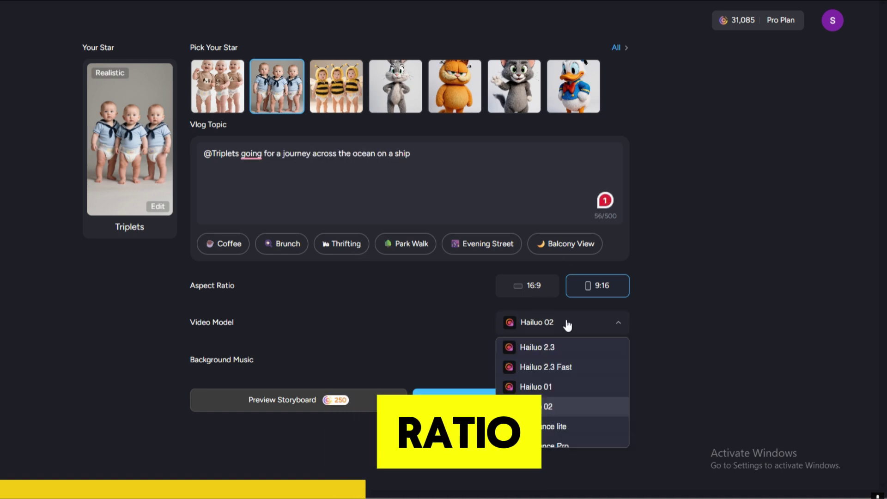
{"action": "scroll", "coordinate": [578, 416], "scroll_direction": "down", "scroll_amount": 3}
{"action": "left_click", "coordinate": [574, 417]}
{"action": "left_click", "coordinate": [612, 363]}
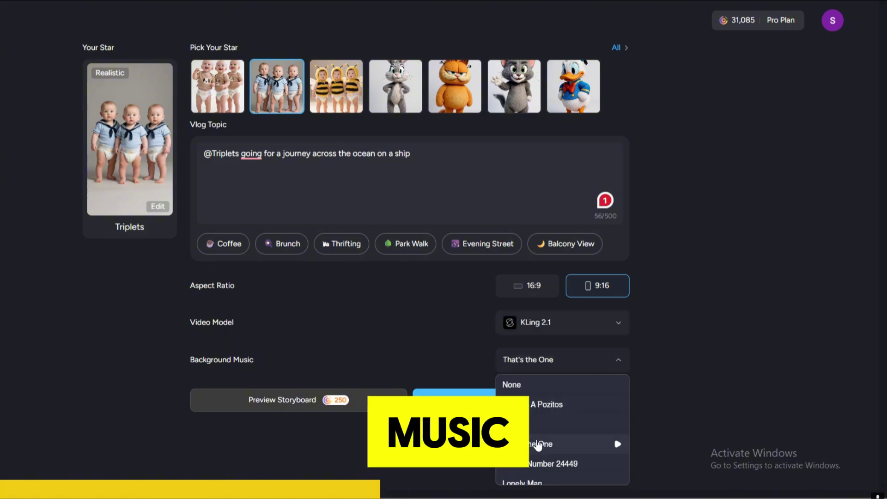
{"action": "left_click", "coordinate": [601, 446]}
{"action": "left_click", "coordinate": [601, 400]}
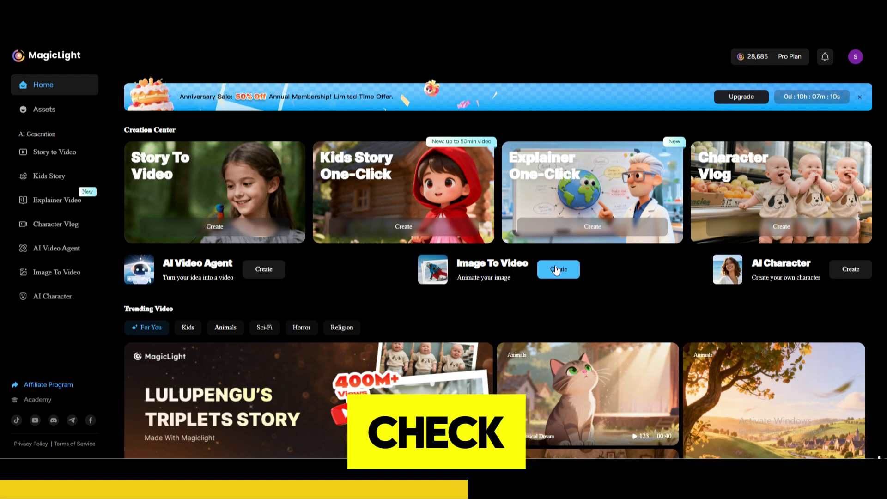
Create an Image To Video clip from the broken bridge image with the prompt "an aeroplane flies past the clouds" and the KLing 2.1 Master model
{"action": "left_click", "coordinate": [557, 269]}
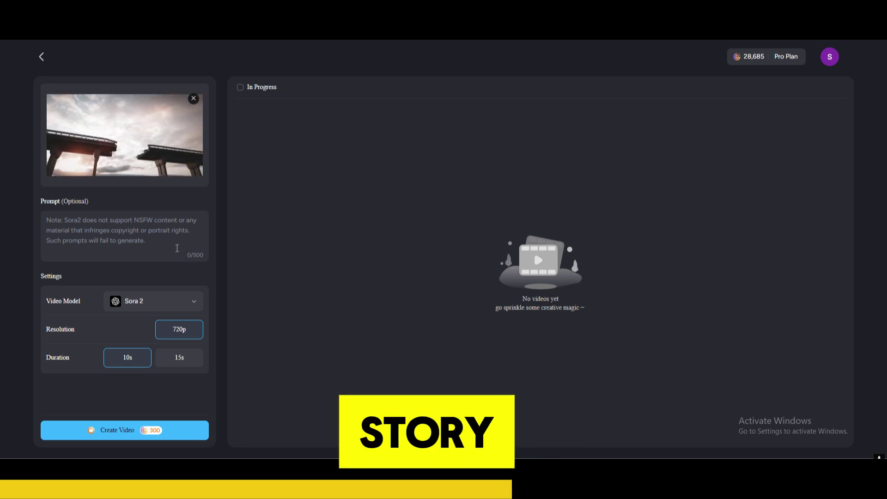
{"action": "left_click", "coordinate": [162, 230]}
{"action": "type", "text": "an aeroplane flies past the clouds"}
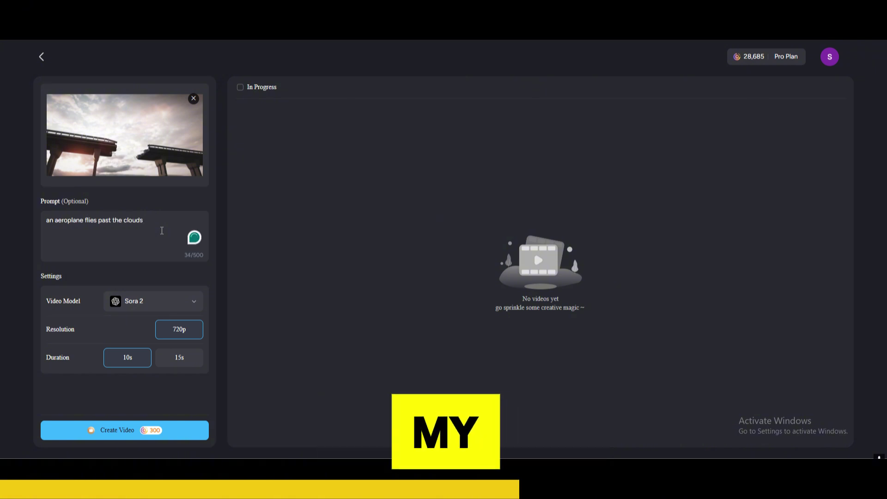
{"action": "left_click", "coordinate": [152, 301]}
{"action": "left_click", "coordinate": [172, 323]}
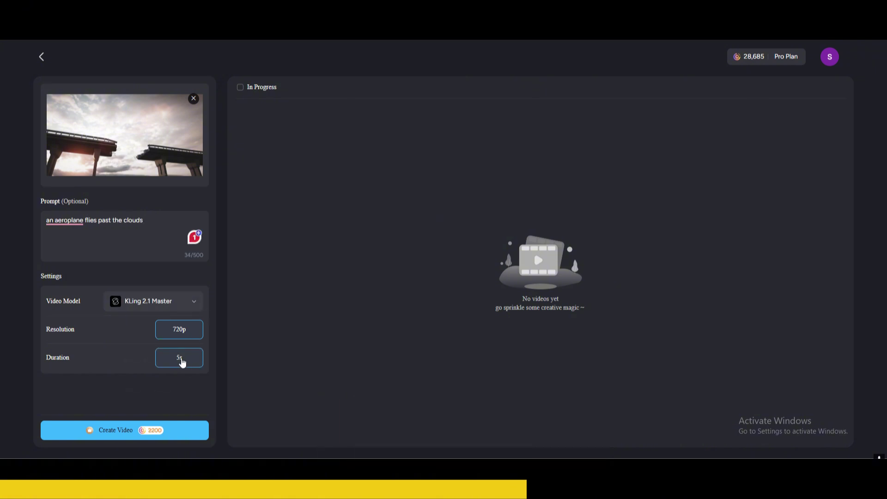
{"action": "left_click", "coordinate": [179, 424]}
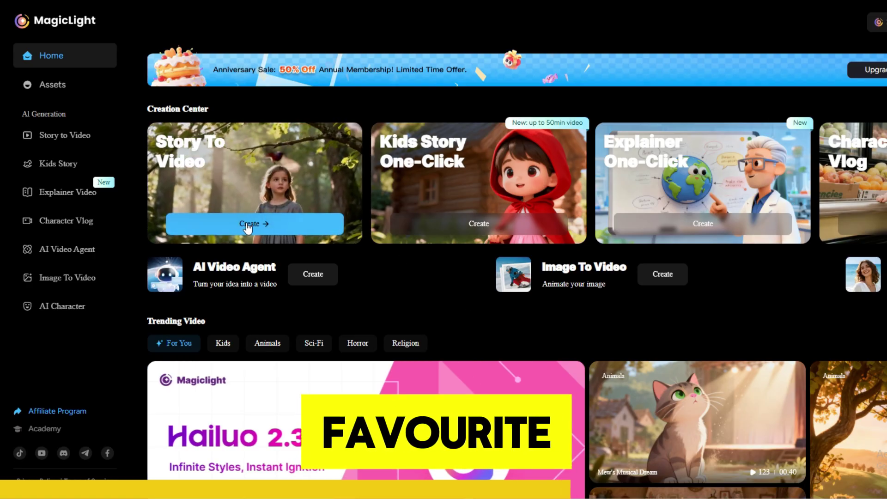
Start a Story To Video project and load the trending script The Magical Paintbrush
{"action": "left_click", "coordinate": [238, 225]}
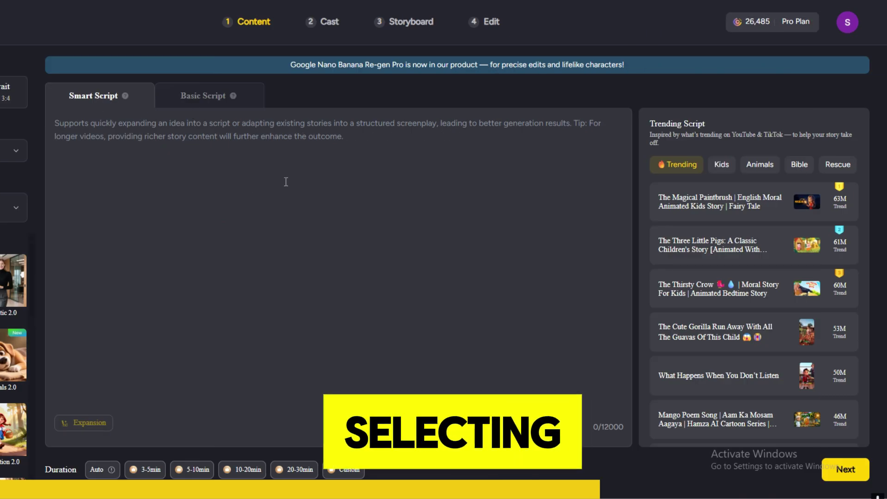
{"action": "mouse_move", "coordinate": [707, 203]}
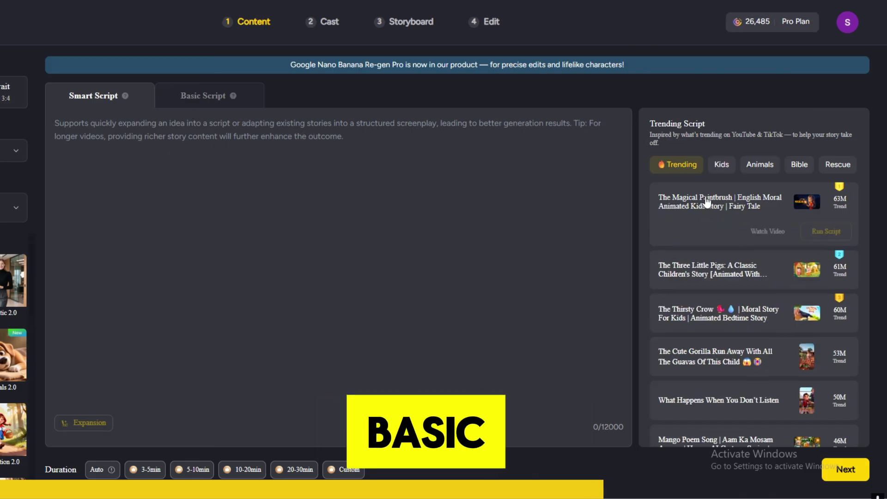
{"action": "left_click", "coordinate": [828, 233]}
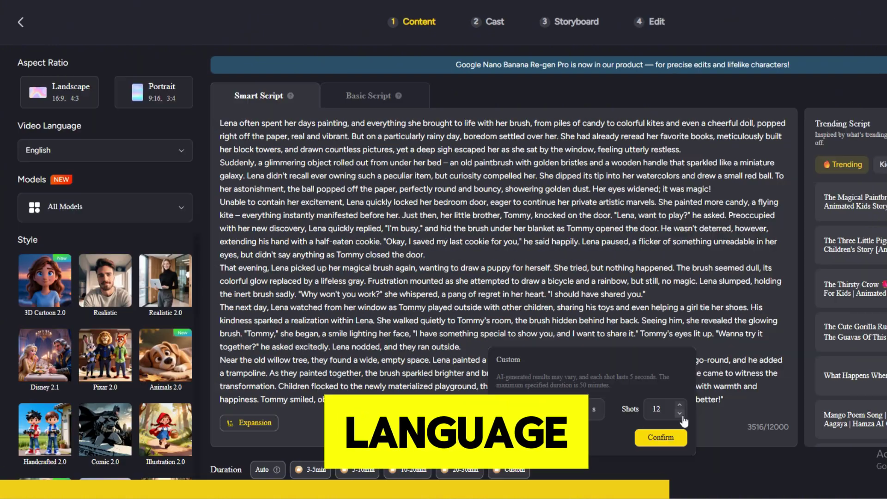
Apply a custom duration of 01:00 with 12 shots and choose the portrait format with the 3D Cartoon style
{"action": "left_click", "coordinate": [647, 432]}
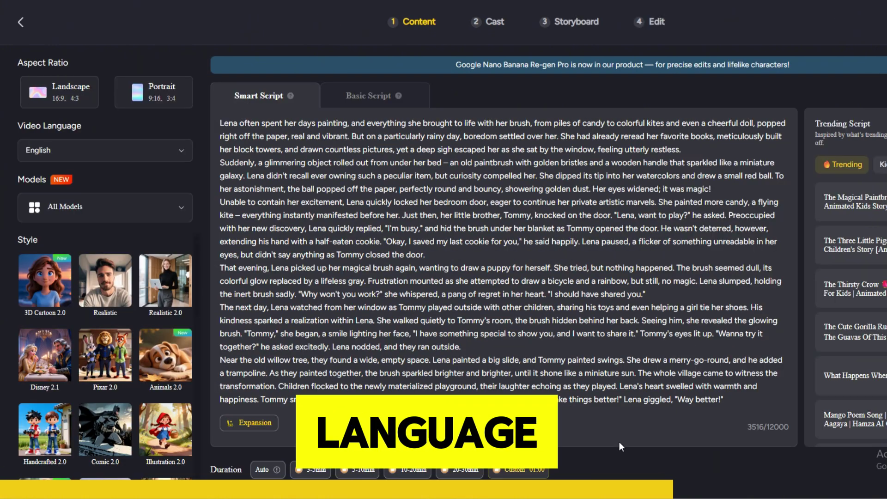
{"action": "left_click", "coordinate": [83, 213]}
{"action": "left_click", "coordinate": [115, 241]}
{"action": "scroll", "coordinate": [109, 393], "scroll_direction": "down", "scroll_amount": 4}
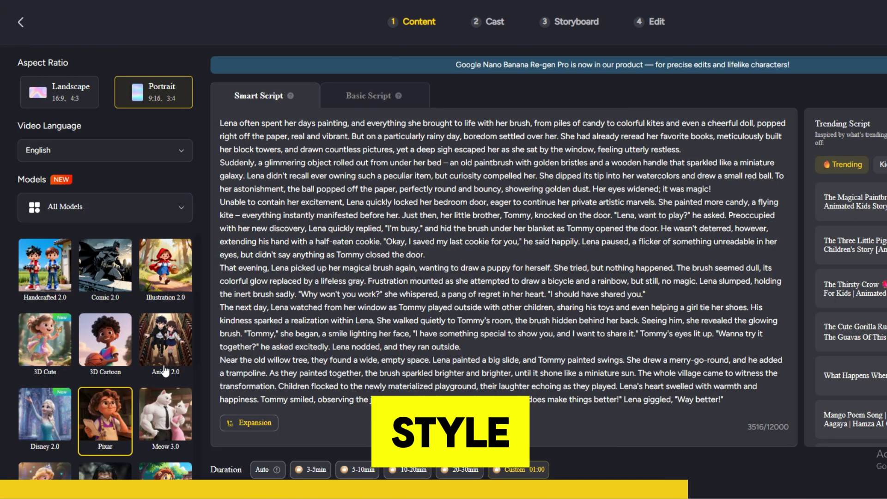
{"action": "left_click", "coordinate": [112, 344]}
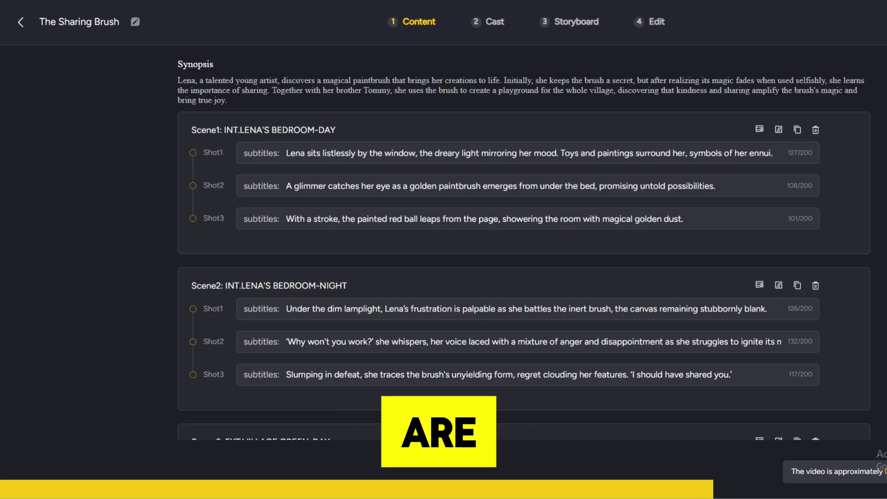
Review the generated scenes and choose the white-bearded man with the staff from the Character Library for Tommy
{"action": "scroll", "coordinate": [604, 297], "scroll_direction": "down", "scroll_amount": 3}
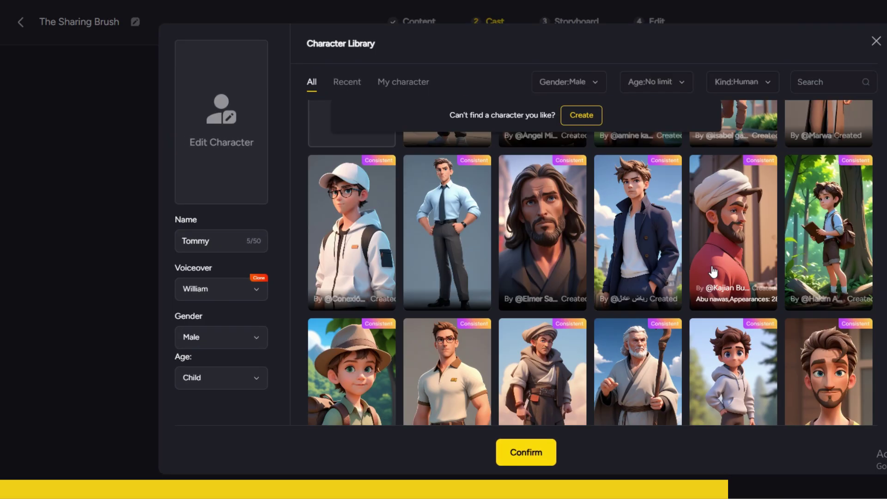
{"action": "scroll", "coordinate": [591, 277], "scroll_direction": "down", "scroll_amount": 3}
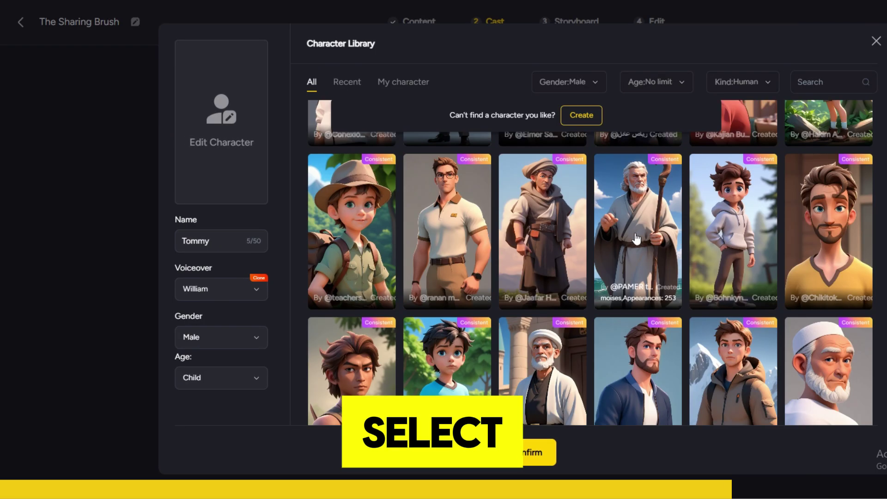
{"action": "left_click", "coordinate": [638, 231]}
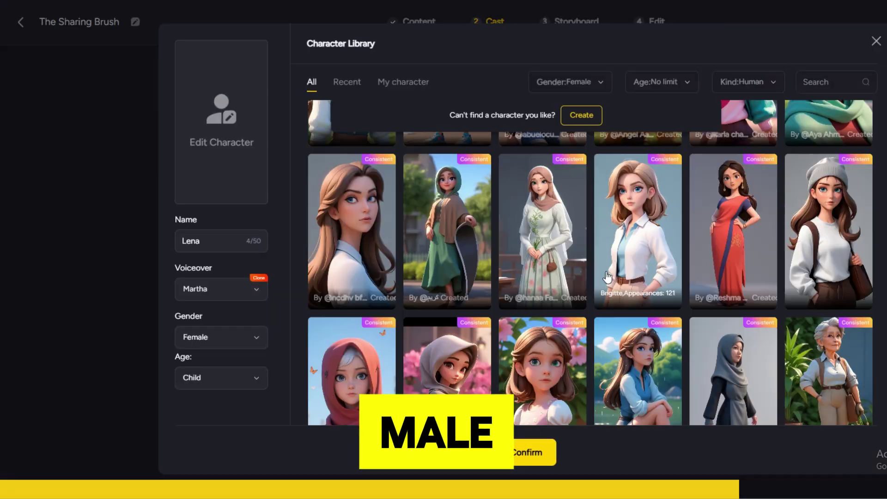
Cast the woman with the golden halo from the Character Library as Lena
{"action": "scroll", "coordinate": [683, 288], "scroll_direction": "down", "scroll_amount": 10}
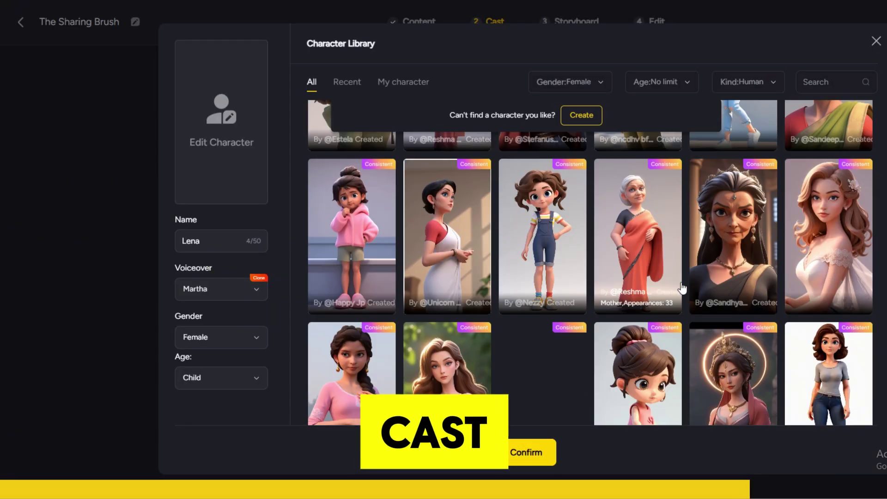
{"action": "scroll", "coordinate": [683, 288], "scroll_direction": "down", "scroll_amount": 2}
{"action": "left_click", "coordinate": [721, 295]}
{"action": "left_click", "coordinate": [527, 453]}
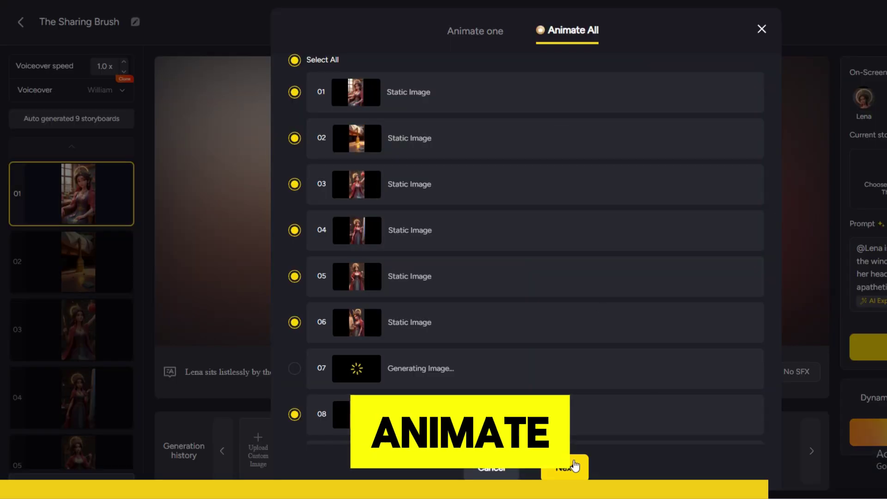
Look through the storyboard shots to animate together and switch to animating a single shot
{"action": "scroll", "coordinate": [436, 357], "scroll_direction": "down", "scroll_amount": 1}
{"action": "left_click", "coordinate": [475, 31]}
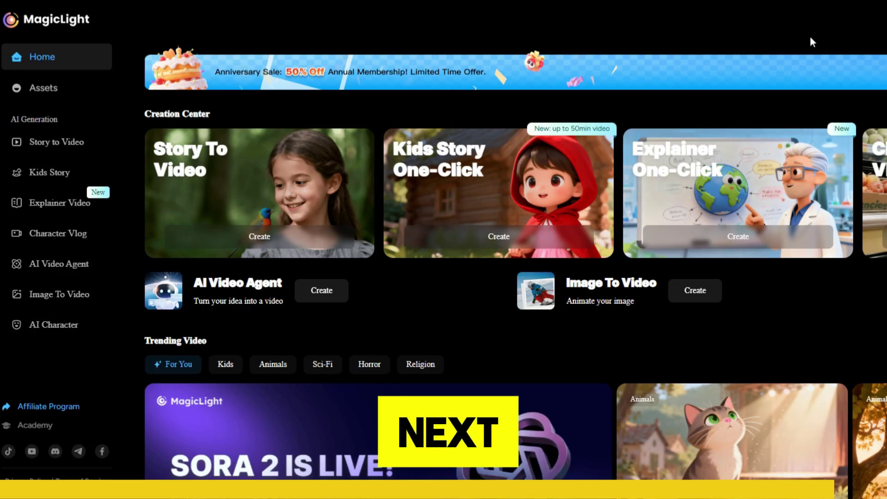
{"action": "scroll", "coordinate": [620, 115], "scroll_direction": "down", "scroll_amount": 3}
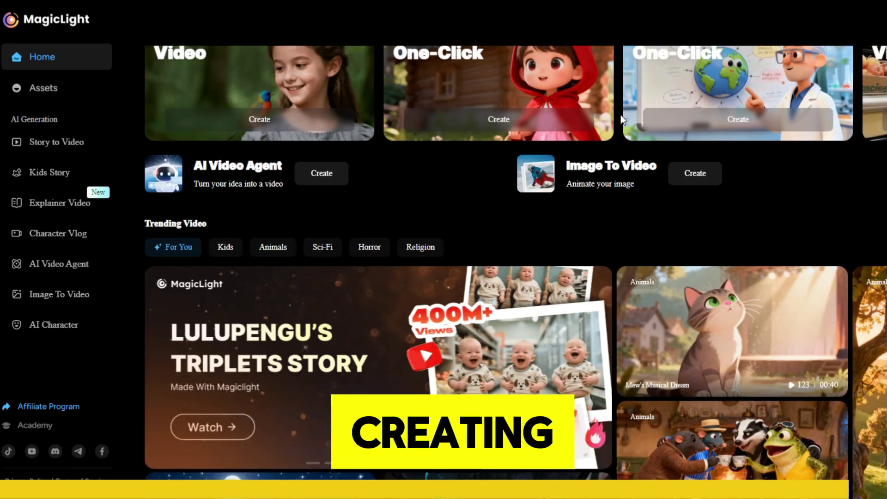
{"action": "scroll", "coordinate": [622, 118], "scroll_direction": "down", "scroll_amount": 20}
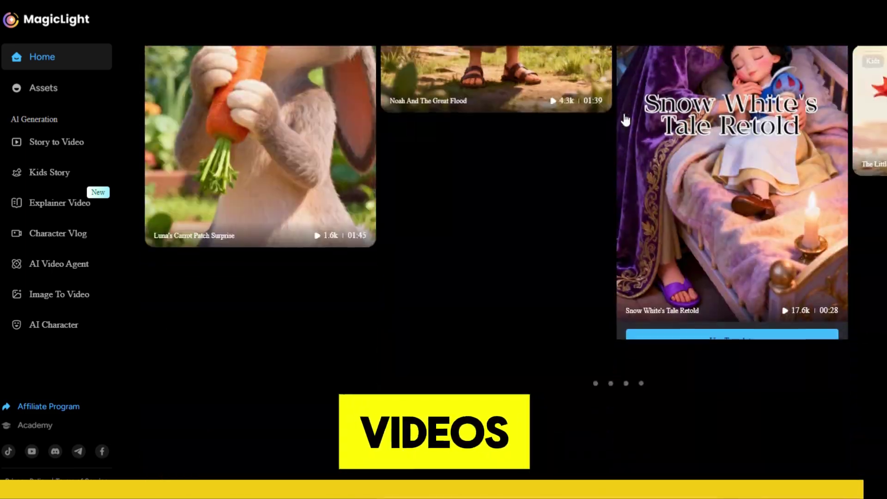
{"action": "scroll", "coordinate": [626, 119], "scroll_direction": "up", "scroll_amount": 20}
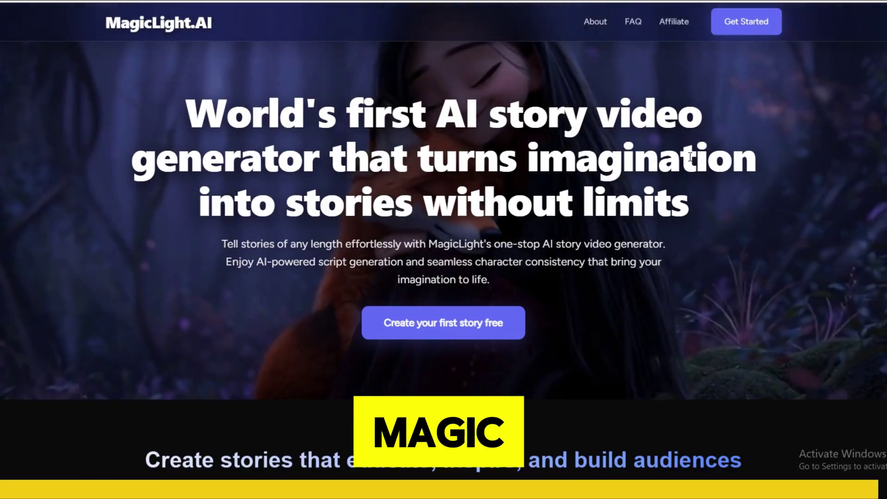
{"action": "scroll", "coordinate": [689, 157], "scroll_direction": "down", "scroll_amount": 8}
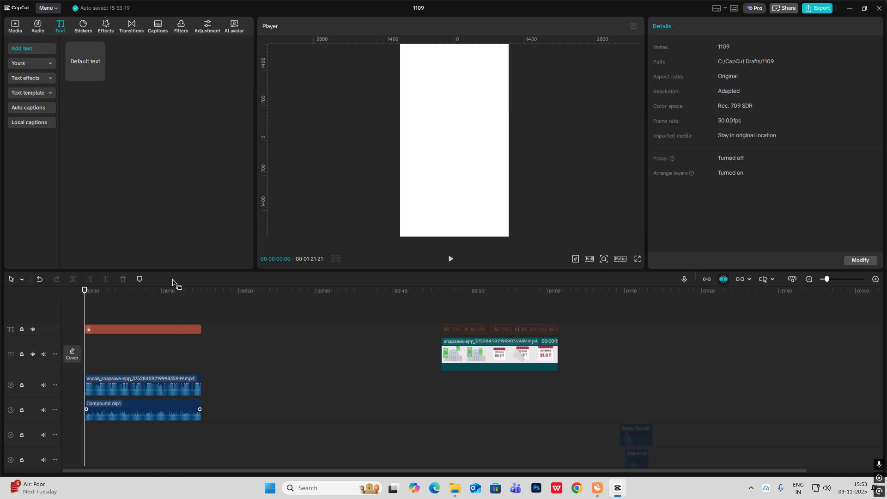
Switch to CapCut, generate English auto captions and colour all of them black (000000)
{"action": "left_click", "coordinate": [157, 23]}
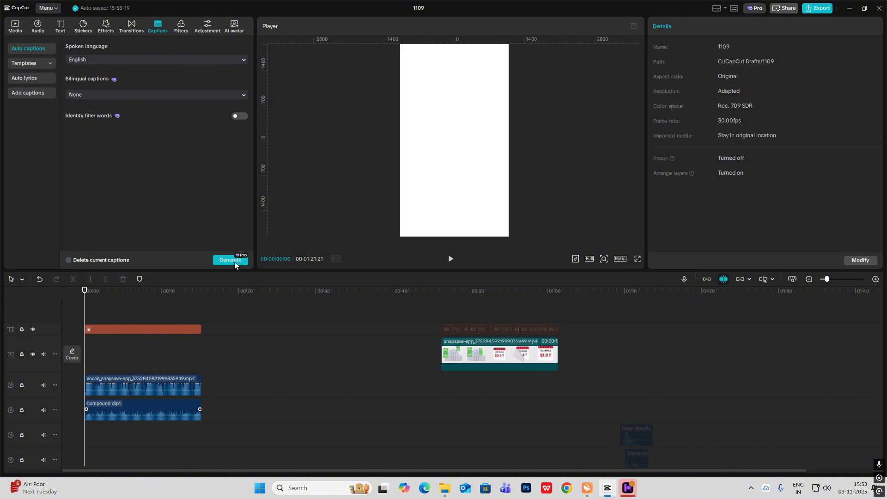
{"action": "left_click", "coordinate": [105, 322]}
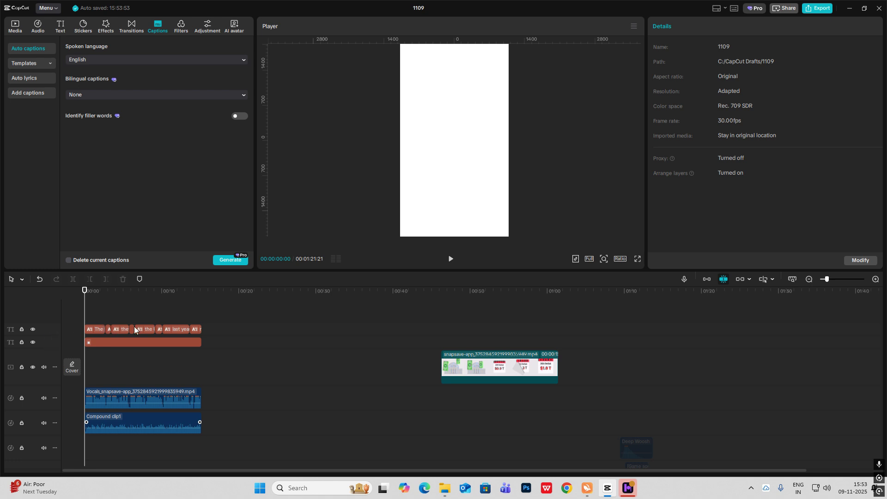
{"action": "left_click", "coordinate": [86, 325]}
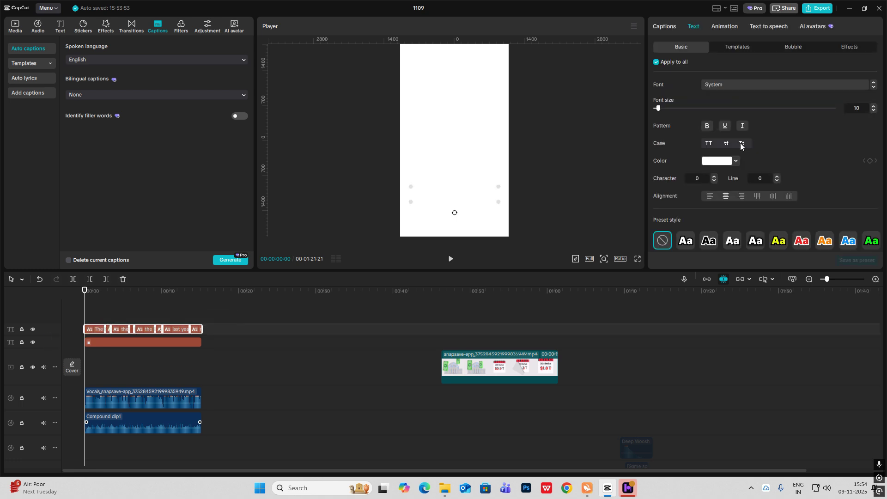
{"action": "left_click", "coordinate": [718, 161]}
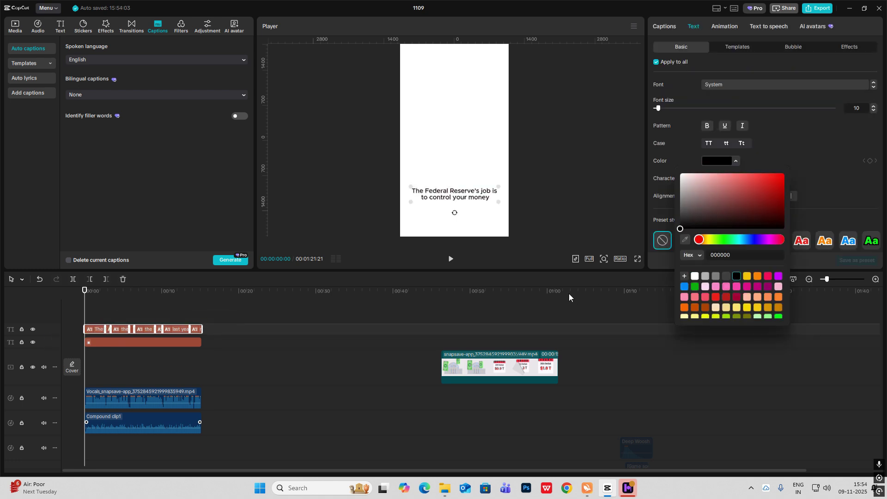
{"action": "left_click", "coordinate": [360, 316]}
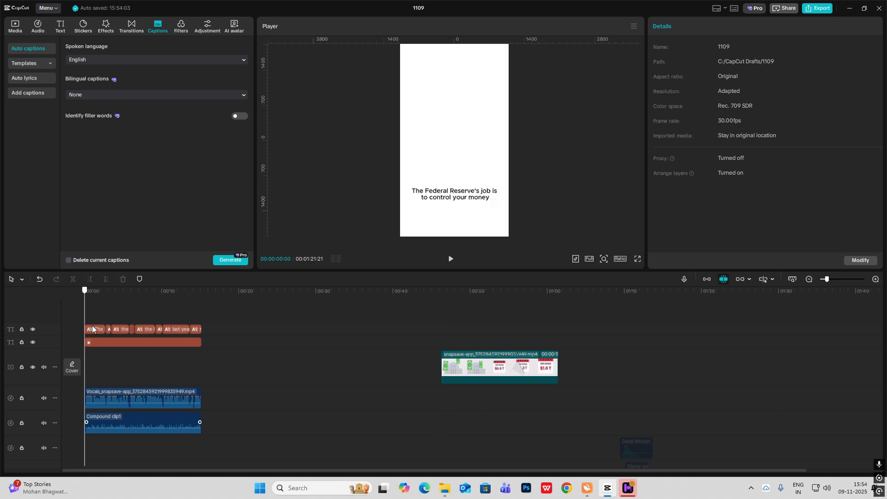
Move the first caption to the upper part of the frame to match the headline in the reference clip
{"action": "left_click", "coordinate": [440, 357]}
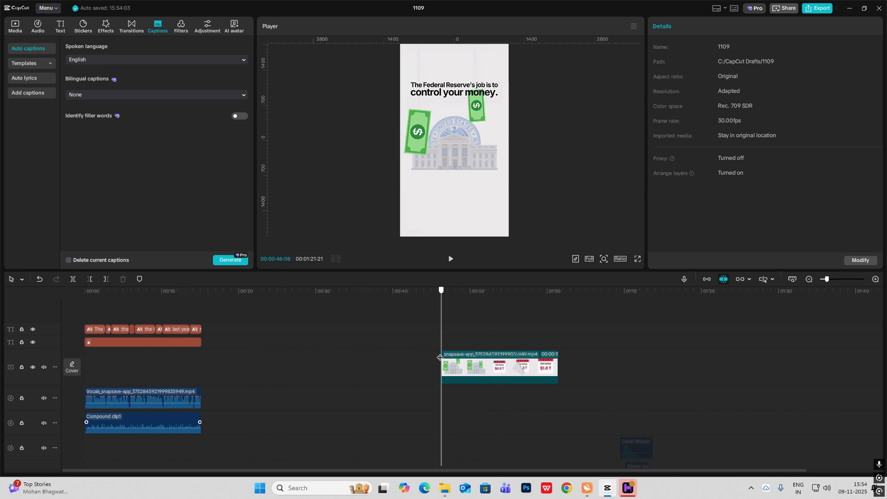
{"action": "left_click", "coordinate": [448, 290]}
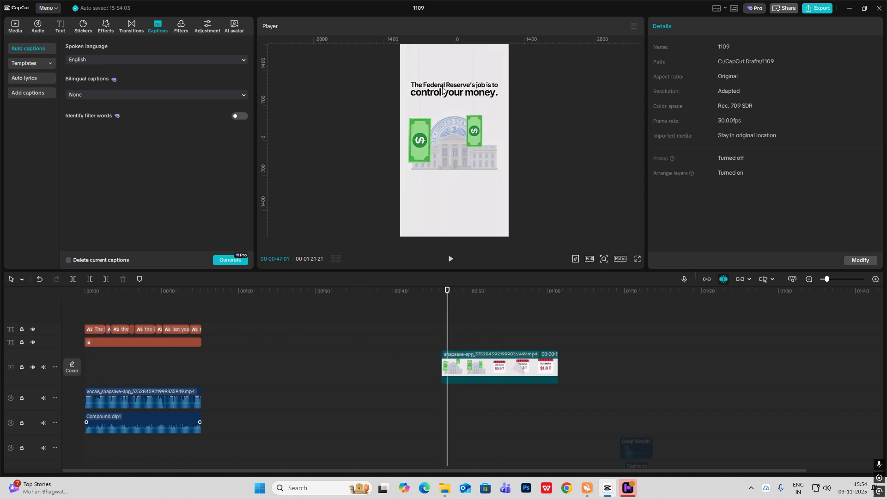
{"action": "left_click", "coordinate": [88, 329]}
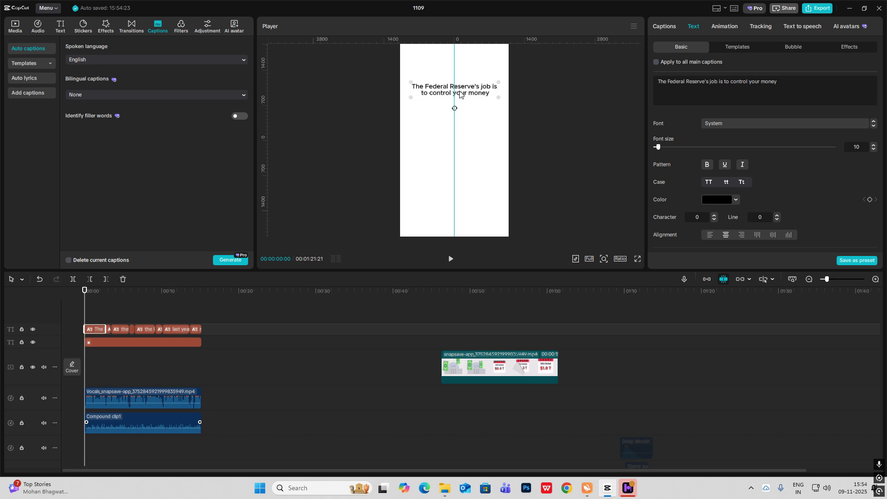
{"action": "left_click", "coordinate": [447, 337]}
{"action": "left_click_drag", "start_coordinate": [449, 337], "coordinate": [55, 303]}
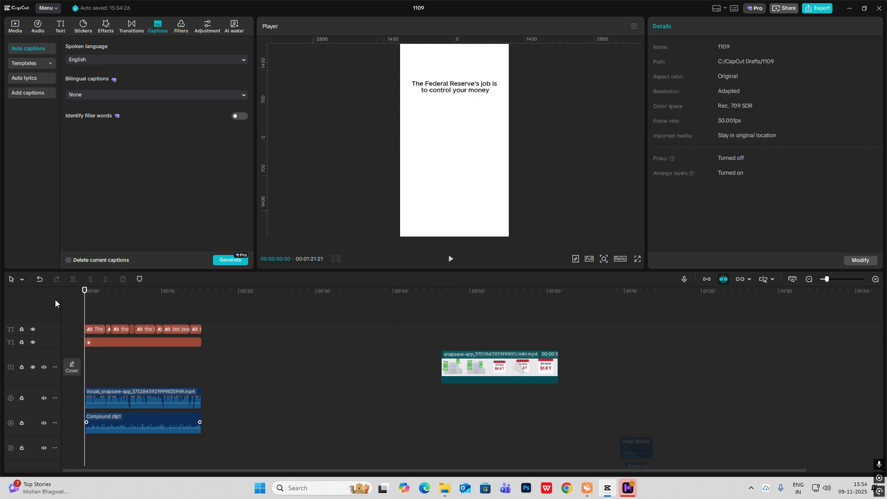
Split the first caption by copying "to control your money" onto a new track above and removing those words from the original
{"action": "left_click", "coordinate": [89, 329]}
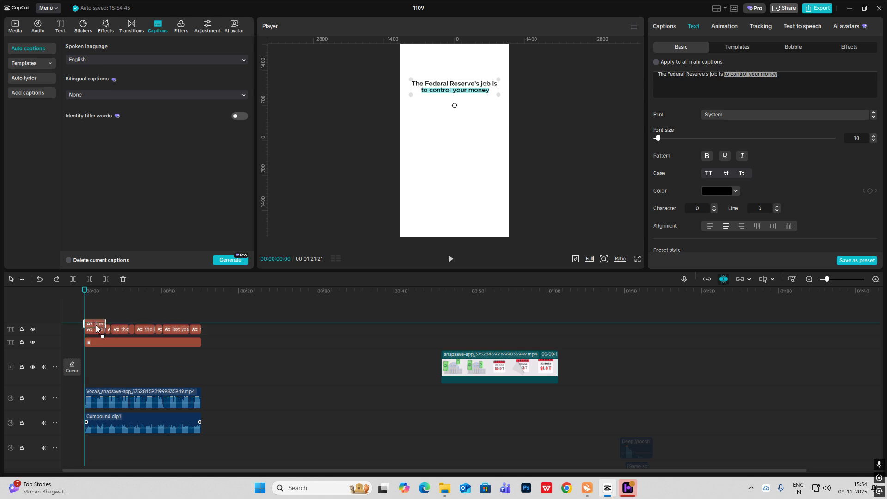
{"action": "left_click_drag", "start_coordinate": [96, 323], "coordinate": [100, 324]}
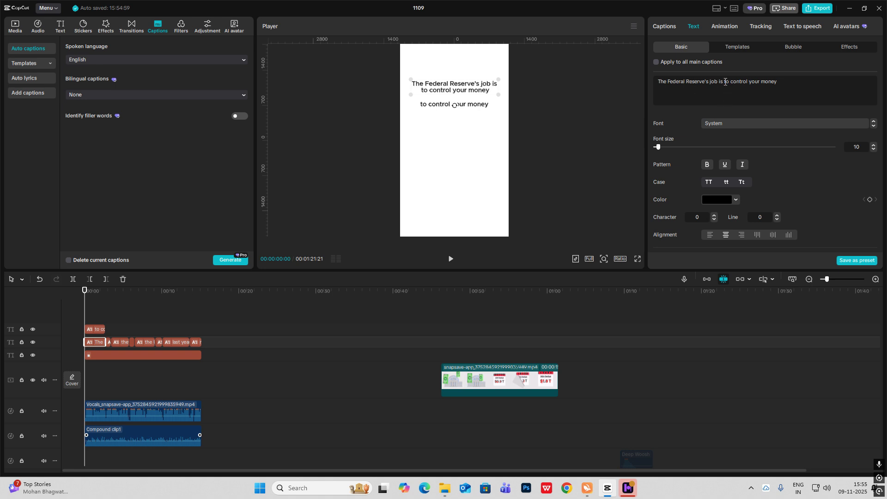
{"action": "left_click_drag", "start_coordinate": [724, 82], "coordinate": [778, 82]}
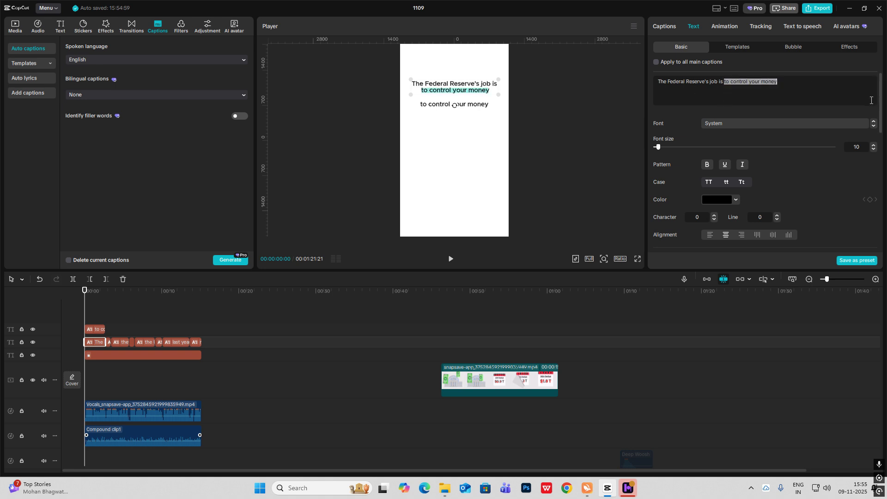
{"action": "key", "text": "BackSpace"}
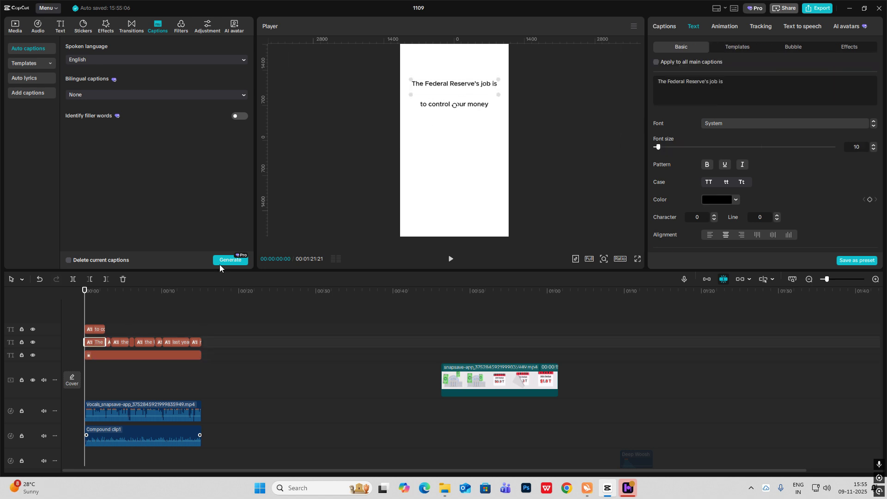
Stack "to control your money" closely below "The Federal Reserve's job is" and compare the layout with the reference clip
{"action": "mouse_move", "coordinate": [454, 87]}
{"action": "left_mouse_down"}
{"action": "mouse_move", "coordinate": [455, 78]}
{"action": "mouse_move", "coordinate": [454, 100]}
{"action": "left_mouse_up"}
{"action": "left_click", "coordinate": [95, 329]}
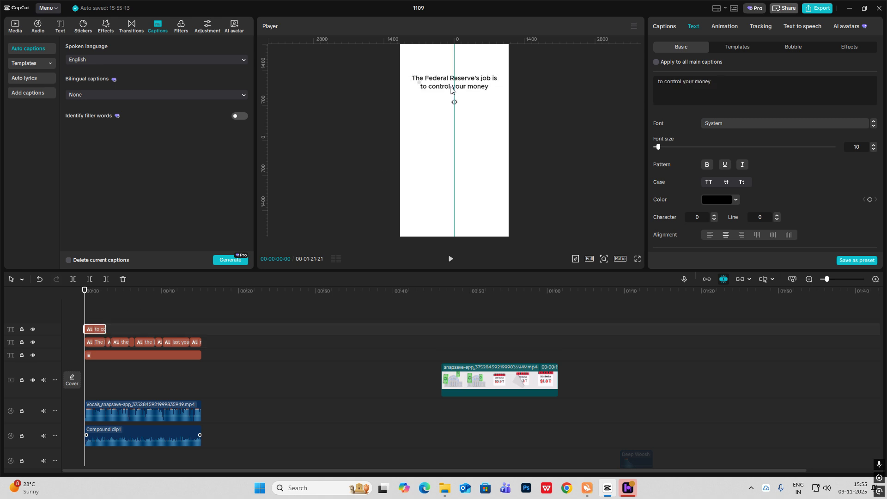
{"action": "left_click", "coordinate": [450, 363]}
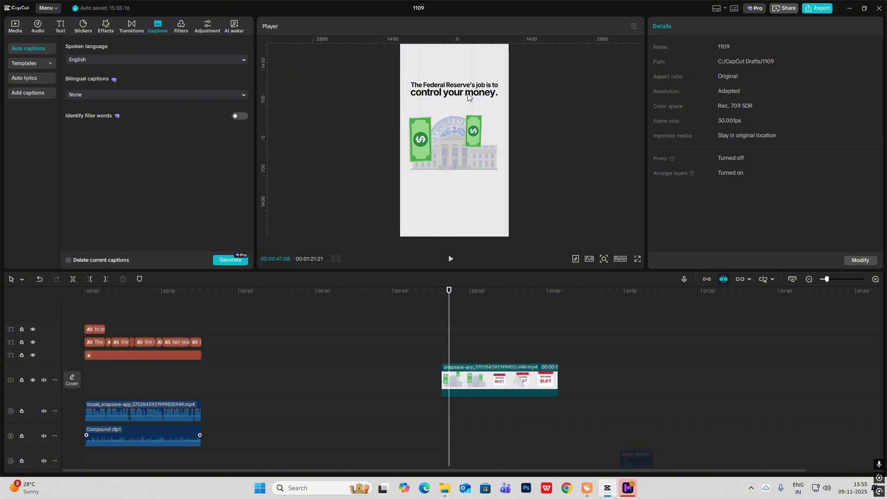
{"action": "left_click", "coordinate": [98, 308]}
{"action": "left_click_drag", "start_coordinate": [98, 309], "coordinate": [84, 314]}
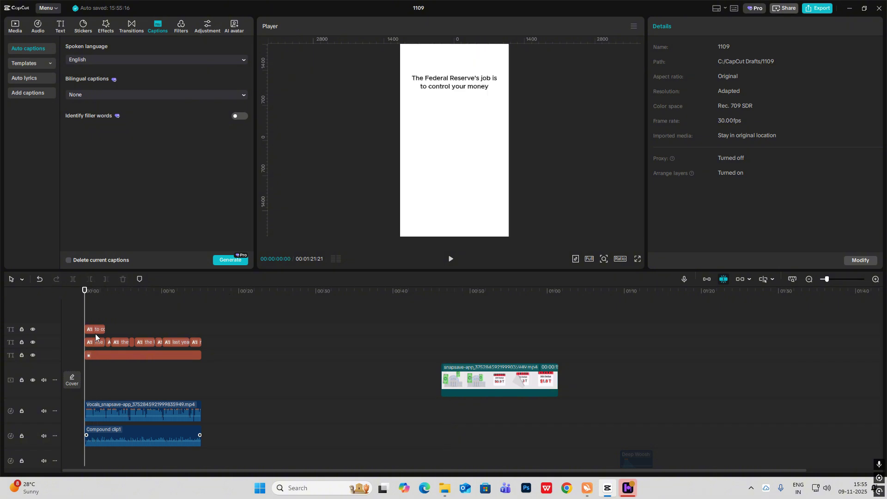
Set both headline lines in the Helvetica font, enlarging the lower line and giving it font size 11
{"action": "left_click", "coordinate": [95, 341]}
{"action": "left_click", "coordinate": [418, 87]}
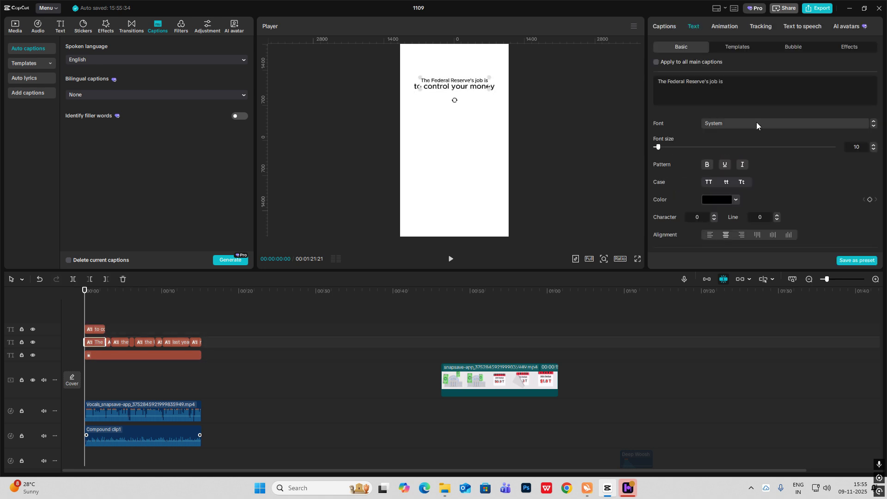
{"action": "left_click", "coordinate": [519, 91]}
{"action": "left_click", "coordinate": [453, 90]}
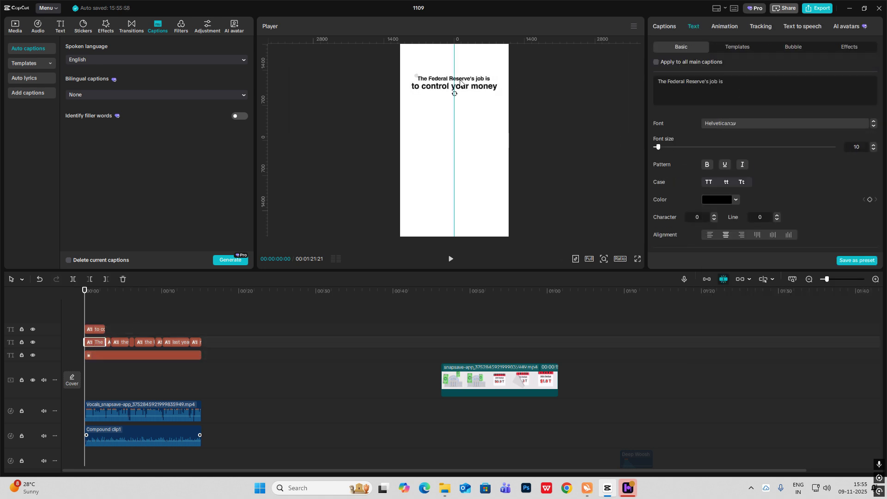
{"action": "left_click", "coordinate": [873, 146]}
{"action": "left_click", "coordinate": [458, 79]}
{"action": "left_click", "coordinate": [873, 145]}
{"action": "left_click", "coordinate": [52, 326]}
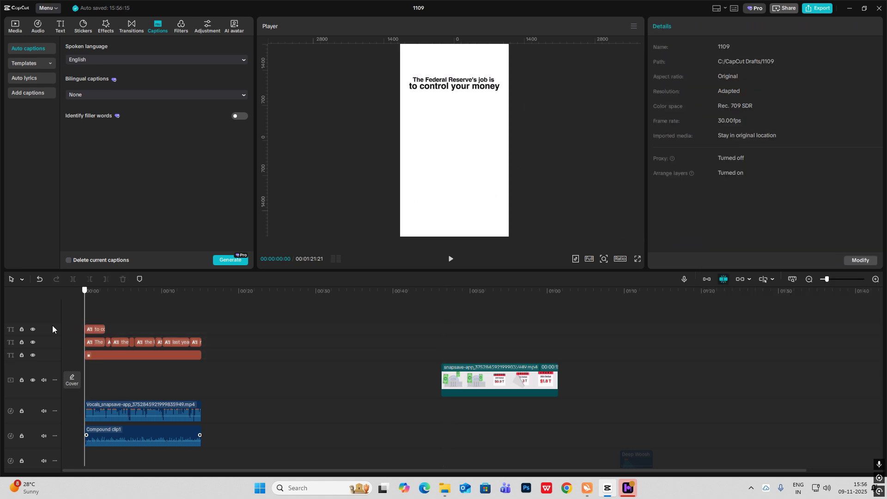
Move the word "to" from the lower headline line to the end of the upper one and rescale the lines to similar widths
{"action": "left_click", "coordinate": [94, 342]}
{"action": "left_click", "coordinate": [721, 81]}
{"action": "type", "text": "to"}
{"action": "left_click_drag", "start_coordinate": [497, 80], "coordinate": [500, 81]}
{"action": "left_click", "coordinate": [464, 89]}
{"action": "left_click", "coordinate": [664, 82]}
{"action": "key", "text": "BackSpace"}
{"action": "key", "text": "BackSpace"}
{"action": "key", "text": "BackSpace"}
{"action": "left_click_drag", "start_coordinate": [412, 83], "coordinate": [407, 80]}
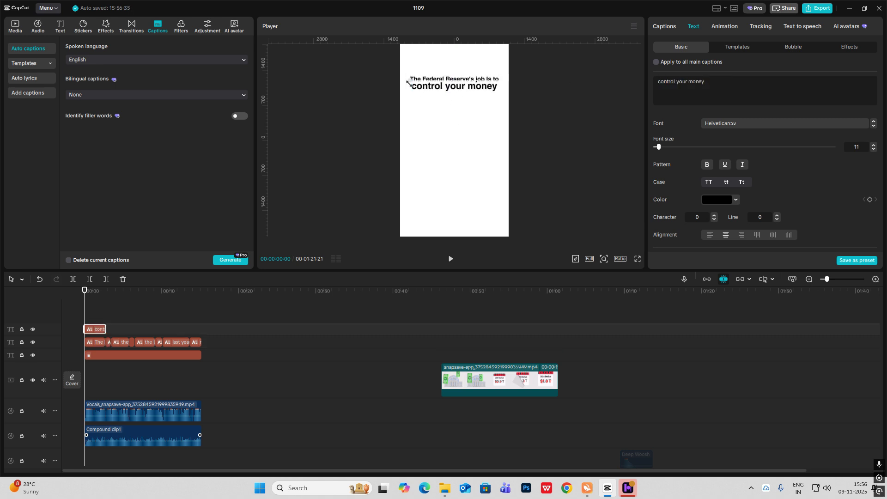
{"action": "left_click", "coordinate": [76, 315]}
Check the reference clip's opening, place money ani.mov at the timeline start above the captions and preview it briefly
{"action": "scroll", "coordinate": [100, 310], "scroll_direction": "up", "scroll_amount": 2}
{"action": "scroll", "coordinate": [100, 306], "scroll_direction": "down", "scroll_amount": 3}
{"action": "left_click", "coordinate": [263, 344]}
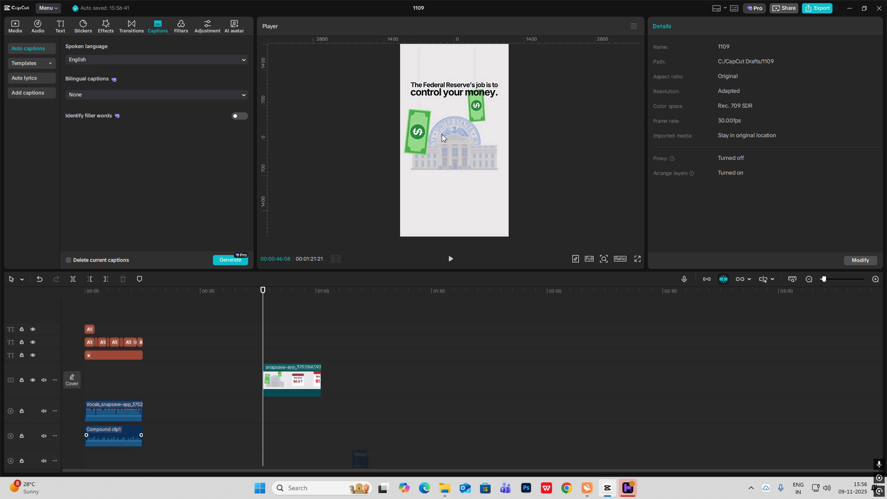
{"action": "key", "text": "Home"}
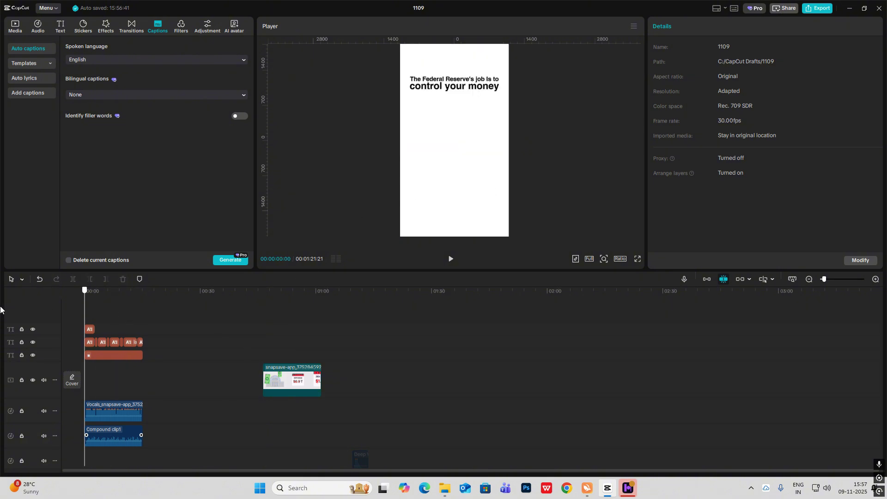
{"action": "left_click", "coordinate": [19, 32]}
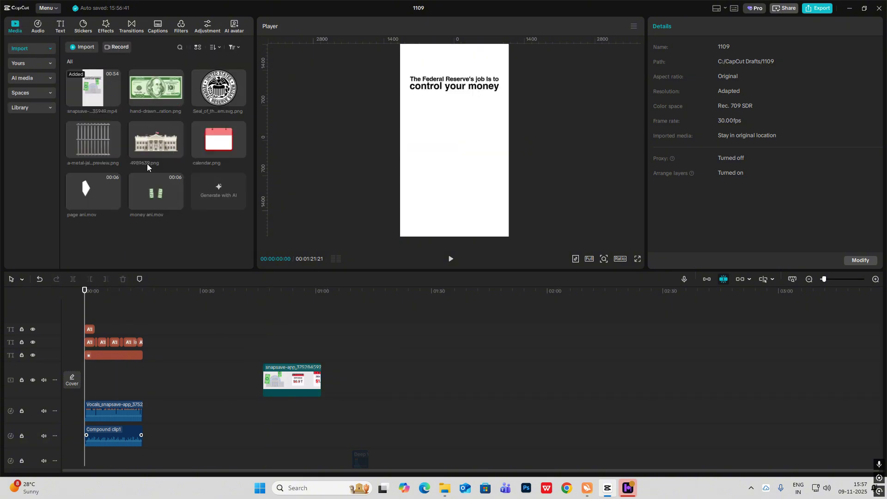
{"action": "left_click_drag", "start_coordinate": [154, 190], "coordinate": [95, 324]}
{"action": "left_click", "coordinate": [876, 279]}
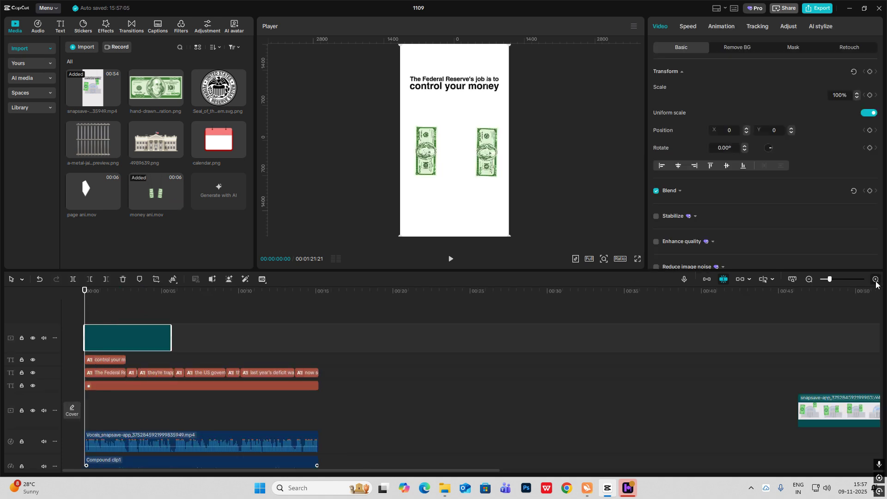
{"action": "key", "text": "space"}
{"action": "key", "text": "space"}
{"action": "scroll", "coordinate": [121, 332], "scroll_direction": "down", "scroll_amount": 1}
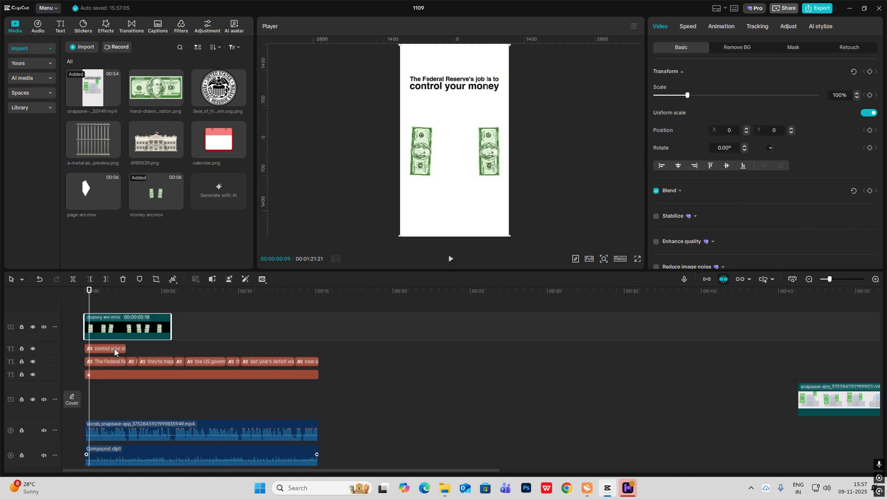
Play the opening and place the building image 4989639.png at the timeline start, on a track between the captions and the background
{"action": "left_click", "coordinate": [120, 313]}
{"action": "key", "text": "space"}
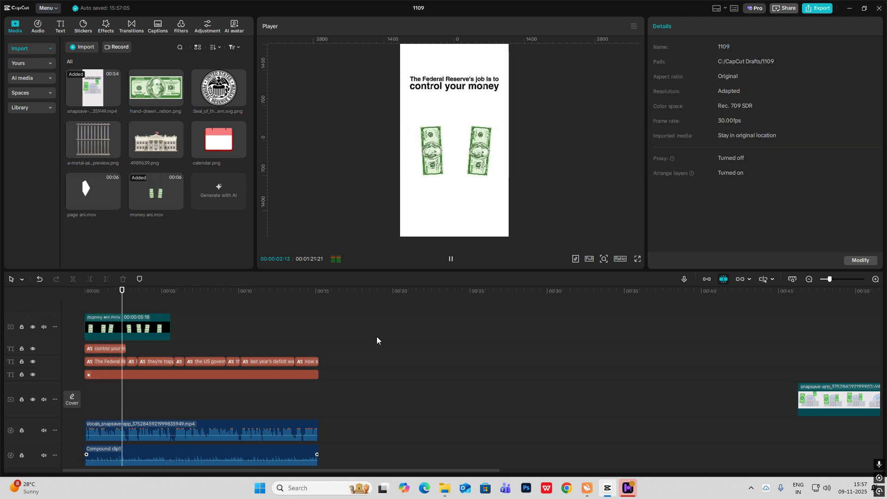
{"action": "key", "text": "space"}
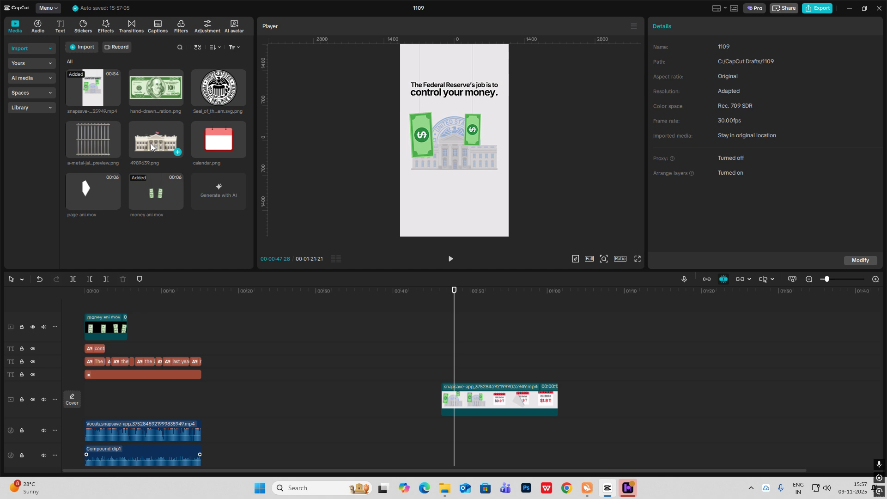
{"action": "left_click_drag", "start_coordinate": [151, 143], "coordinate": [100, 378]}
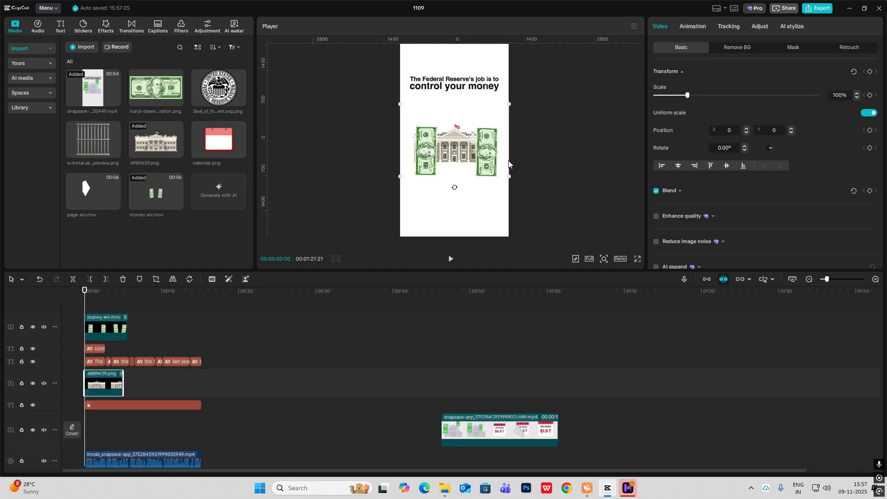
Enlarge the building image to 125%, place the Federal Reserve seal on the track beneath it, and shrink and centre the seal behind the roof
{"action": "left_click_drag", "start_coordinate": [512, 177], "coordinate": [523, 185]}
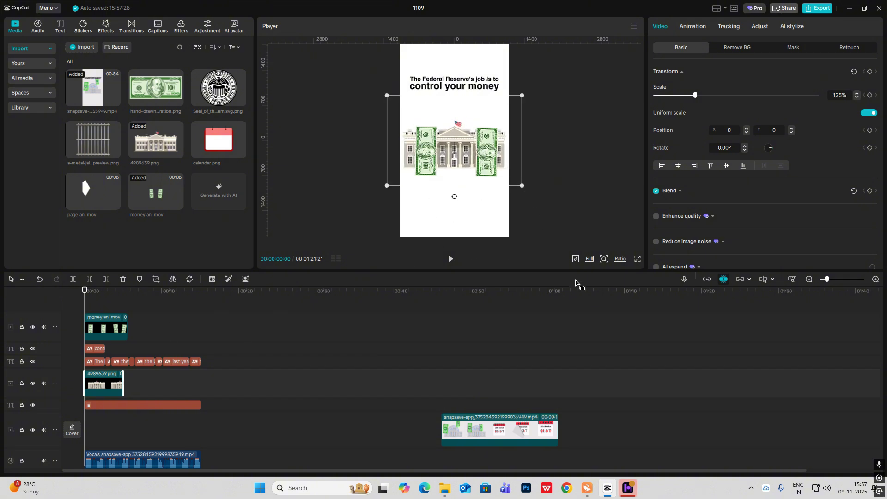
{"action": "left_click_drag", "start_coordinate": [235, 96], "coordinate": [85, 403]}
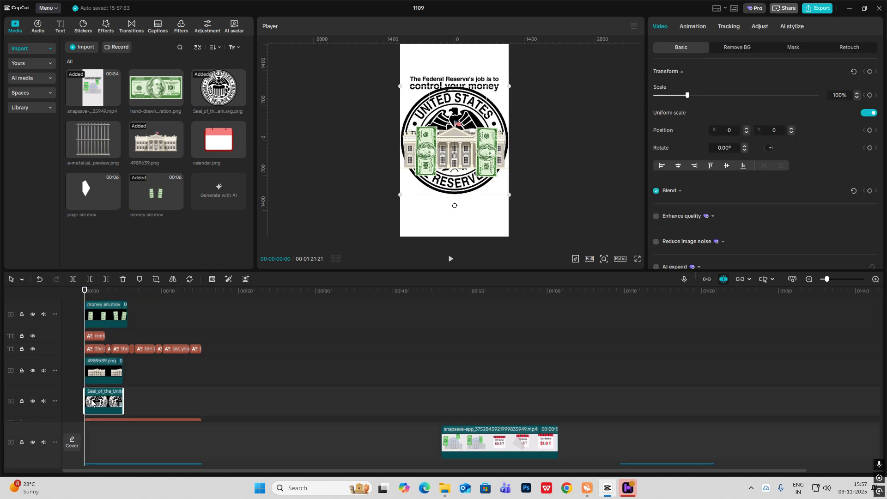
{"action": "left_click_drag", "start_coordinate": [509, 195], "coordinate": [461, 133]}
{"action": "left_click_drag", "start_coordinate": [484, 100], "coordinate": [499, 100]}
{"action": "left_click", "coordinate": [351, 231]}
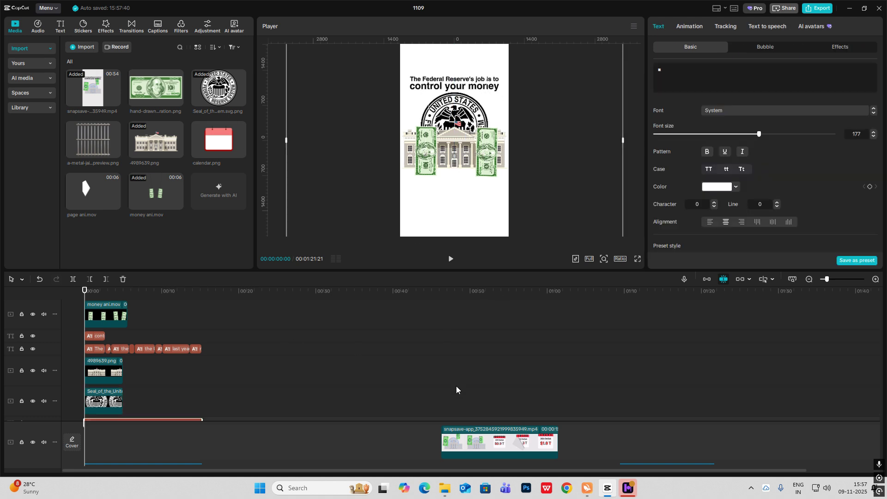
Examine the reference clip's building, seal and bills at several moments, including a magnified view, and return to the timeline start
{"action": "scroll", "coordinate": [513, 402], "scroll_direction": "down", "scroll_amount": 3}
{"action": "left_click", "coordinate": [441, 342]}
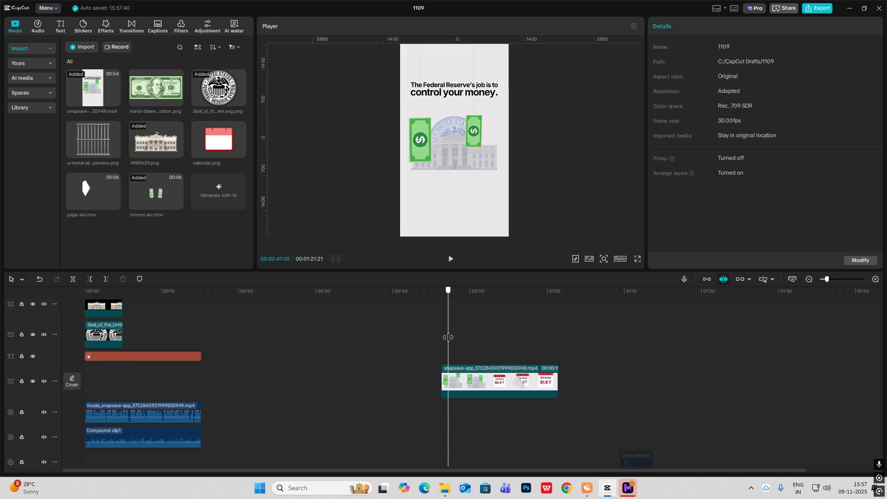
{"action": "left_click_drag", "start_coordinate": [440, 342], "coordinate": [477, 324]}
{"action": "left_click", "coordinate": [605, 259]}
{"action": "left_click", "coordinate": [605, 274]}
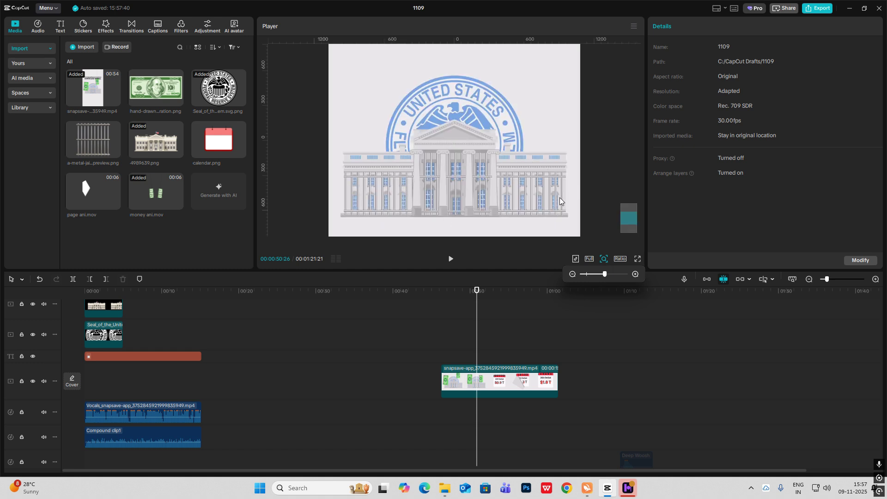
{"action": "left_click_drag", "start_coordinate": [605, 274], "coordinate": [587, 274]}
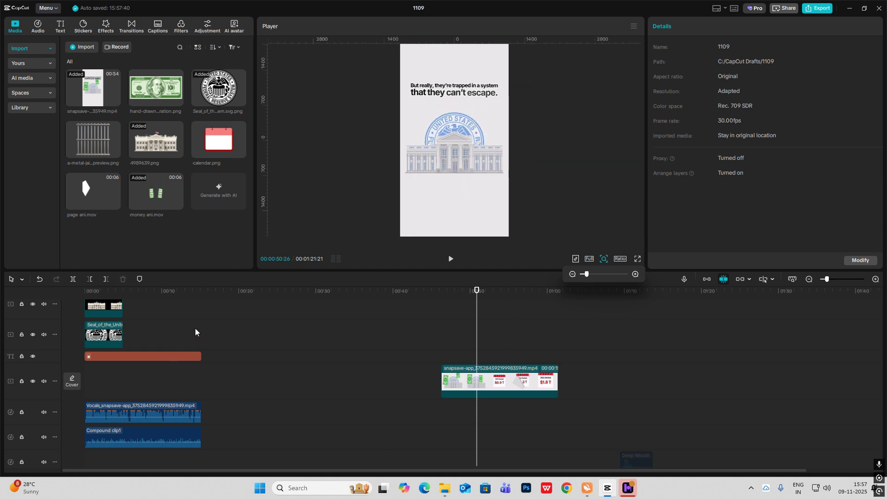
{"action": "left_click", "coordinate": [456, 349]}
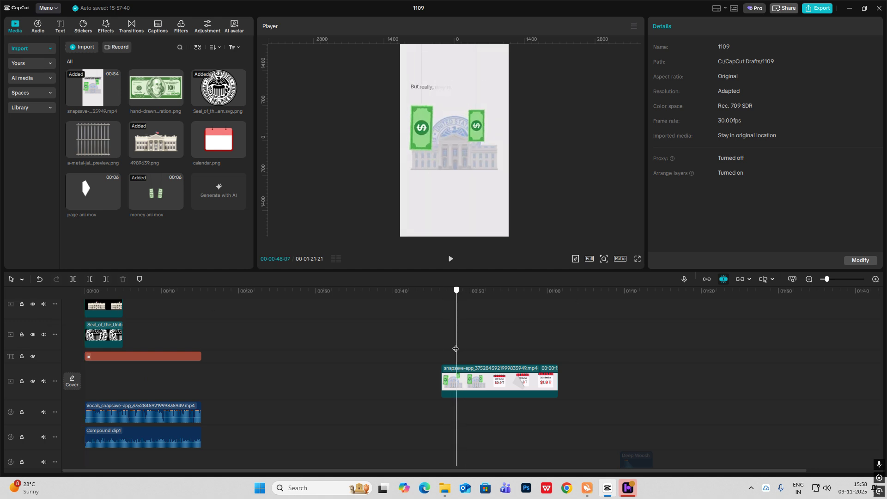
{"action": "left_click_drag", "start_coordinate": [456, 348], "coordinate": [3, 293]}
Give the money ani.mov clip an entrance animation and check the bills' movement in the reference clip
{"action": "scroll", "coordinate": [126, 352], "scroll_direction": "up", "scroll_amount": 2}
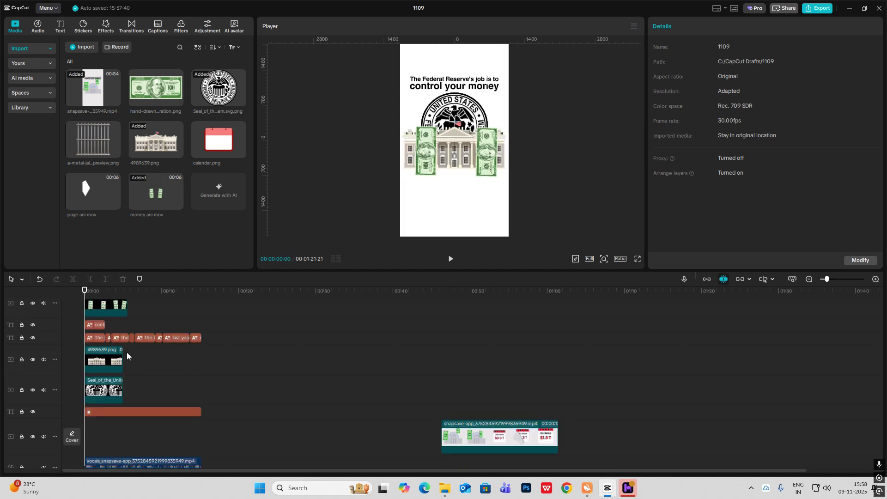
{"action": "scroll", "coordinate": [127, 352], "scroll_direction": "up", "scroll_amount": 1}
{"action": "left_click", "coordinate": [109, 340]}
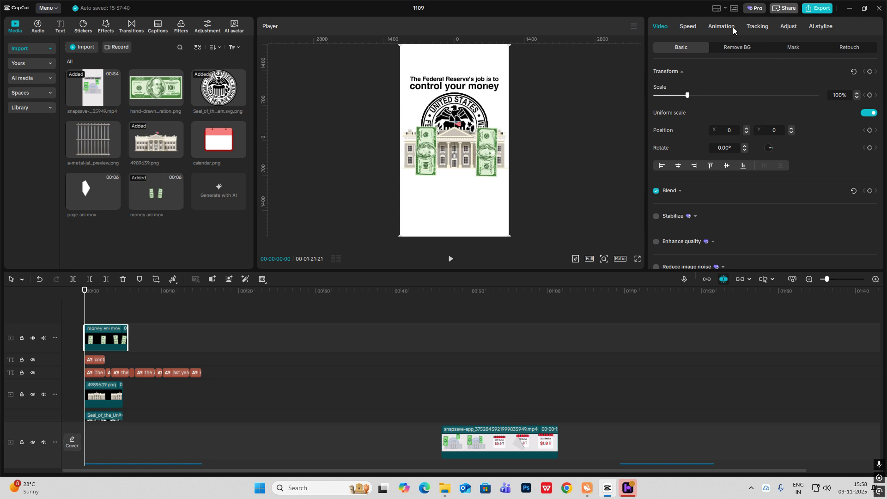
{"action": "left_click", "coordinate": [721, 27]}
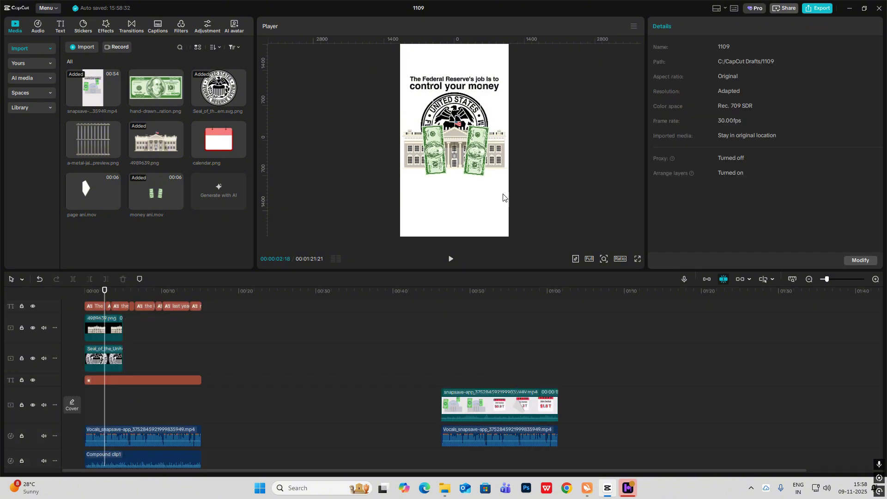
{"action": "left_click_drag", "start_coordinate": [453, 370], "coordinate": [469, 369]}
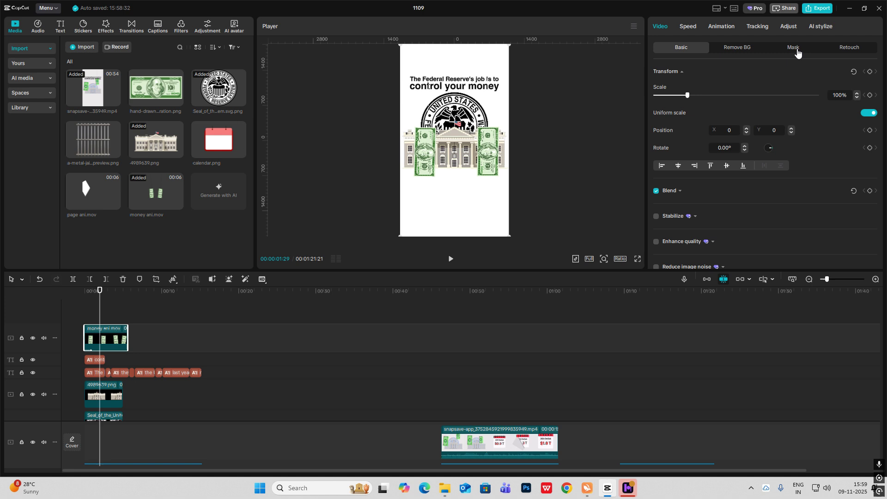
Add a Split mask to the money ani.mov clip and rotate it to -90° so only the left bill is kept
{"action": "left_click", "coordinate": [798, 52]}
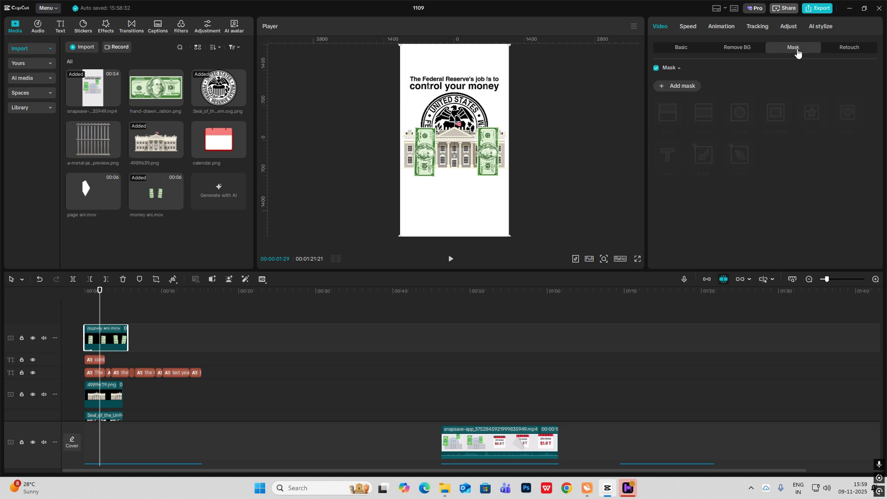
{"action": "left_click", "coordinate": [678, 86]}
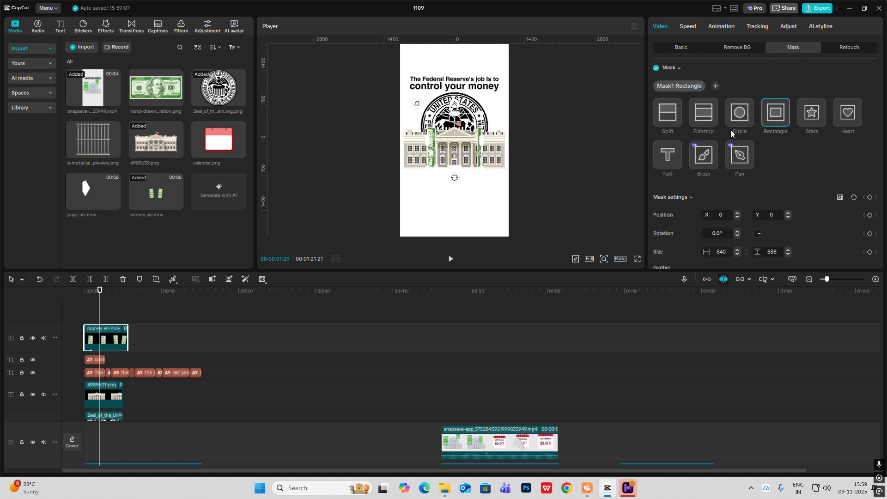
{"action": "left_click", "coordinate": [671, 114]}
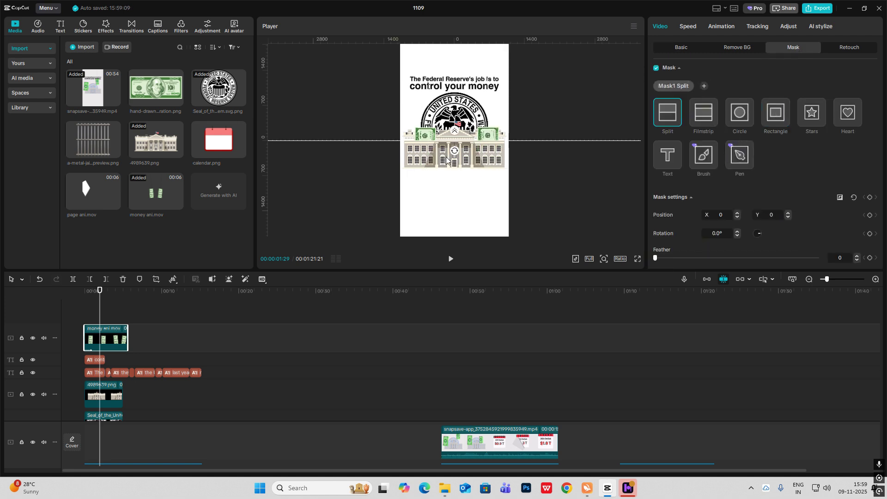
{"action": "left_click_drag", "start_coordinate": [455, 150], "coordinate": [479, 143]}
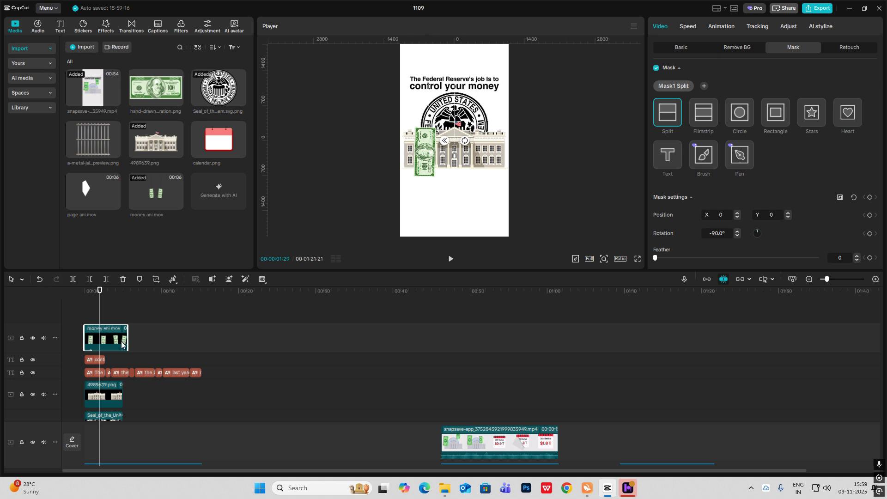
Duplicate the masked money clip onto a track above and invert the copy's mask to keep the right bill
{"action": "left_click_drag", "start_coordinate": [117, 341], "coordinate": [118, 318]}
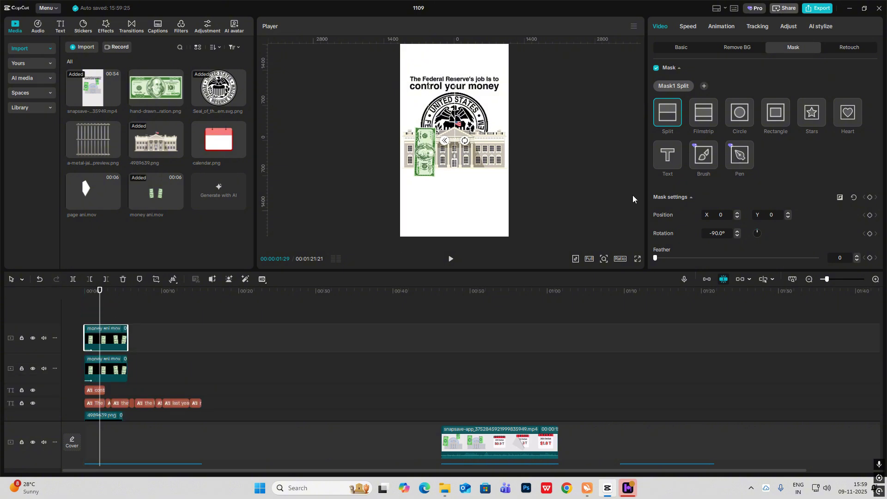
{"action": "left_click", "coordinate": [841, 198]}
{"action": "scroll", "coordinate": [109, 338], "scroll_direction": "down", "scroll_amount": 2}
{"action": "scroll", "coordinate": [111, 337], "scroll_direction": "up", "scroll_amount": 2}
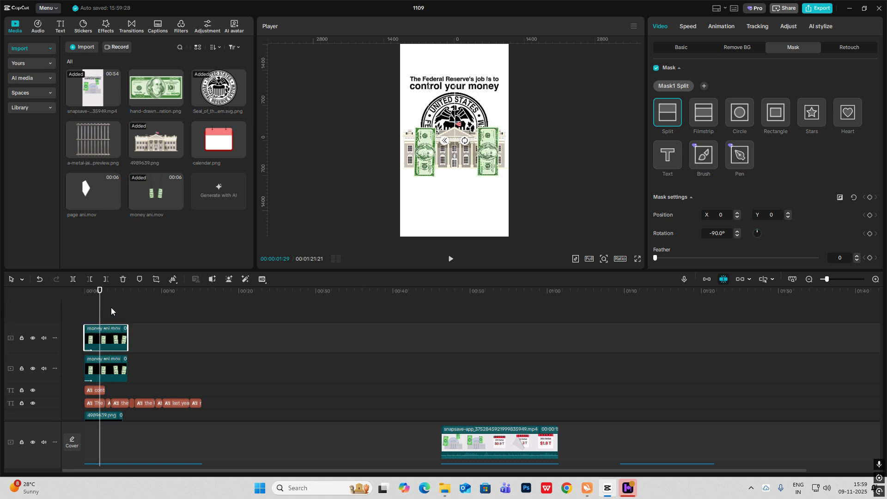
Add transform keyframes to both money clips at 00:00:02:05
{"action": "left_click", "coordinate": [83, 309]}
{"action": "left_click_drag", "start_coordinate": [131, 305], "coordinate": [101, 322]}
{"action": "scroll", "coordinate": [355, 384], "scroll_direction": "down", "scroll_amount": 2}
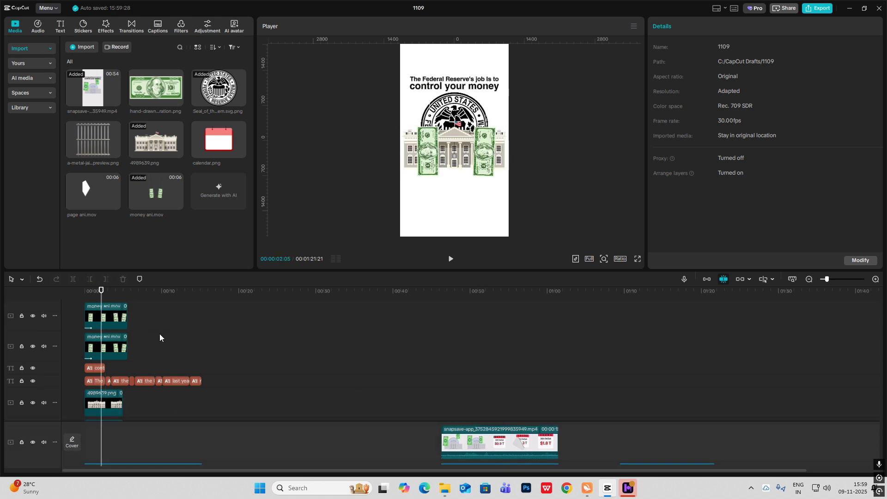
{"action": "left_click", "coordinate": [106, 317]}
{"action": "left_click", "coordinate": [876, 280]}
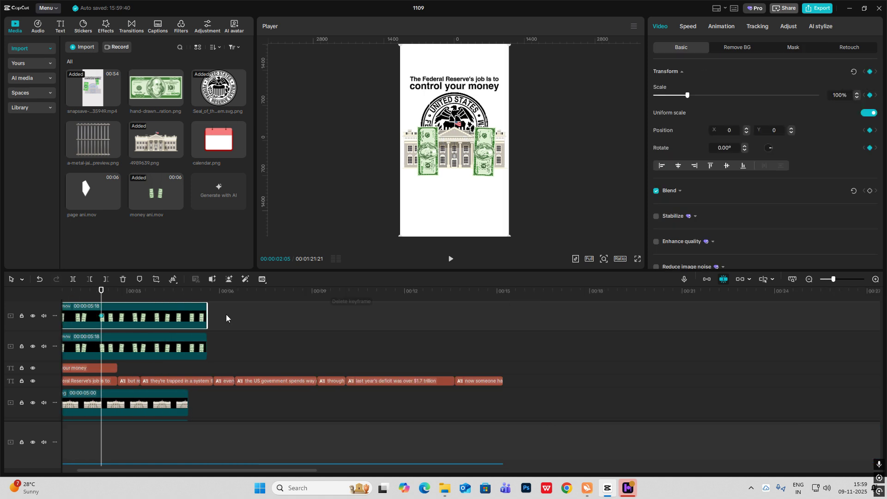
Add a second set of transform keyframes to both money clips at 00:00:03:05
{"action": "left_click_drag", "start_coordinate": [101, 298], "coordinate": [132, 303]}
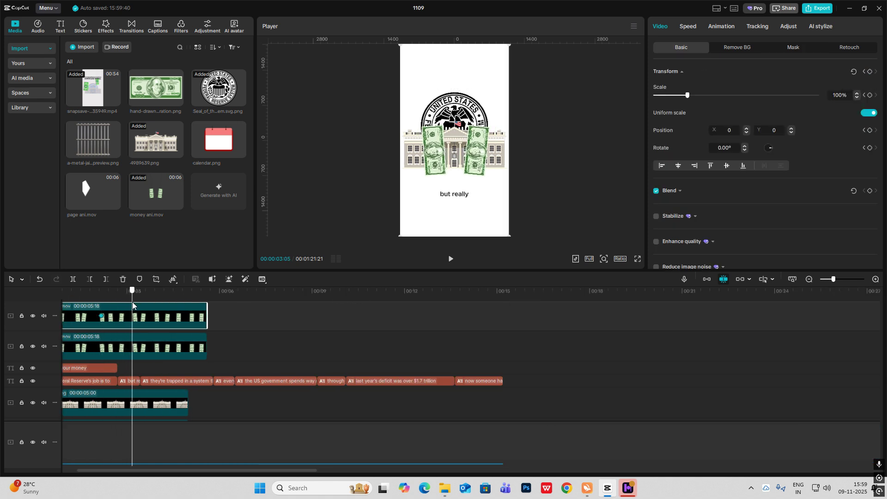
{"action": "left_click", "coordinate": [871, 72]}
{"action": "left_click", "coordinate": [146, 348]}
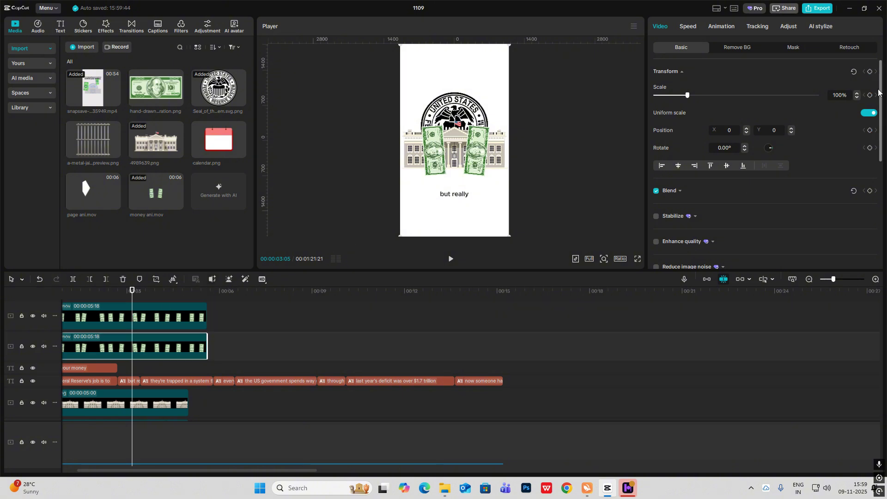
{"action": "left_click", "coordinate": [871, 72]}
{"action": "left_click_drag", "start_coordinate": [132, 298], "coordinate": [183, 305]}
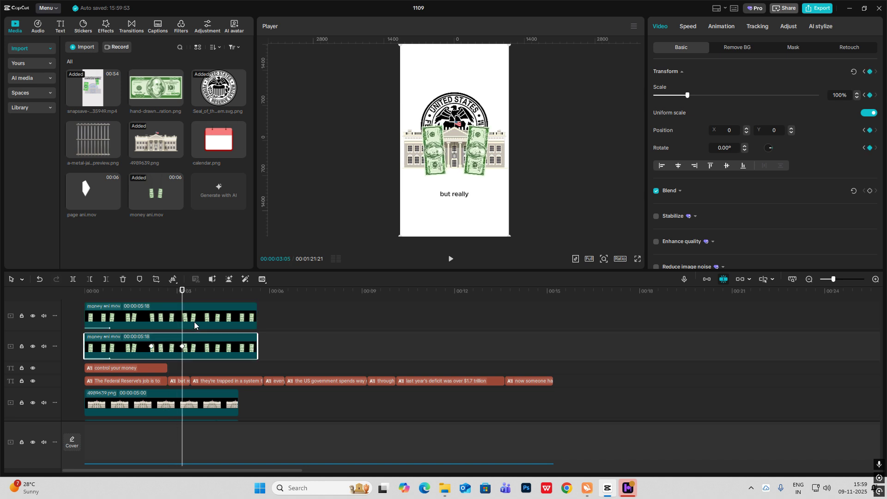
At the second keyframe, move the right bill out of frame to X 1291 and the left bill out of frame to X -1328
{"action": "left_click", "coordinate": [194, 325], "text": "ctrl"}
{"action": "left_click", "coordinate": [204, 318]}
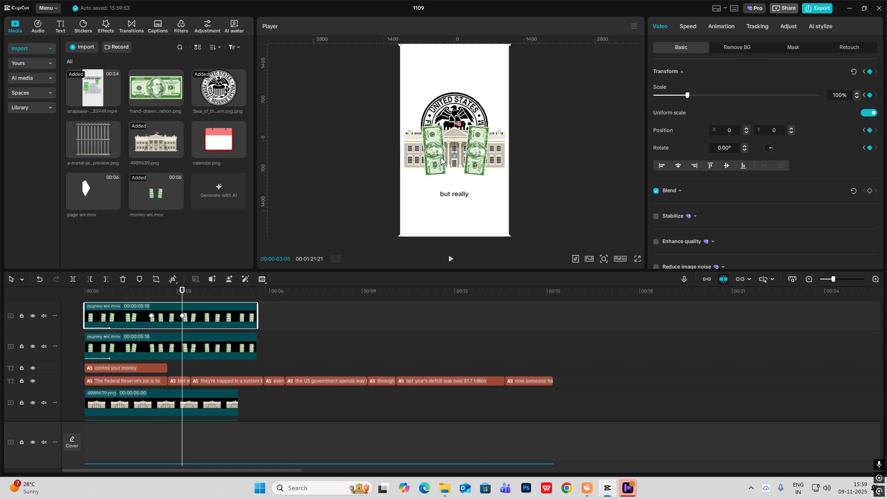
{"action": "left_click_drag", "start_coordinate": [441, 161], "coordinate": [506, 162]}
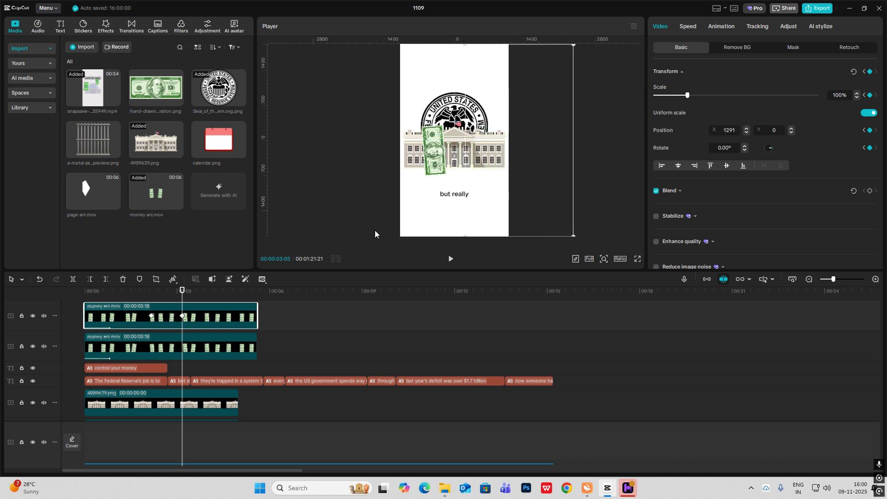
{"action": "left_click", "coordinate": [227, 349]}
{"action": "left_click_drag", "start_coordinate": [430, 164], "coordinate": [368, 163]}
Apply the Cubic Out preset curve to the X position keyframes of the upper money clip
{"action": "left_click", "coordinate": [209, 320]}
{"action": "double_click", "coordinate": [210, 320]}
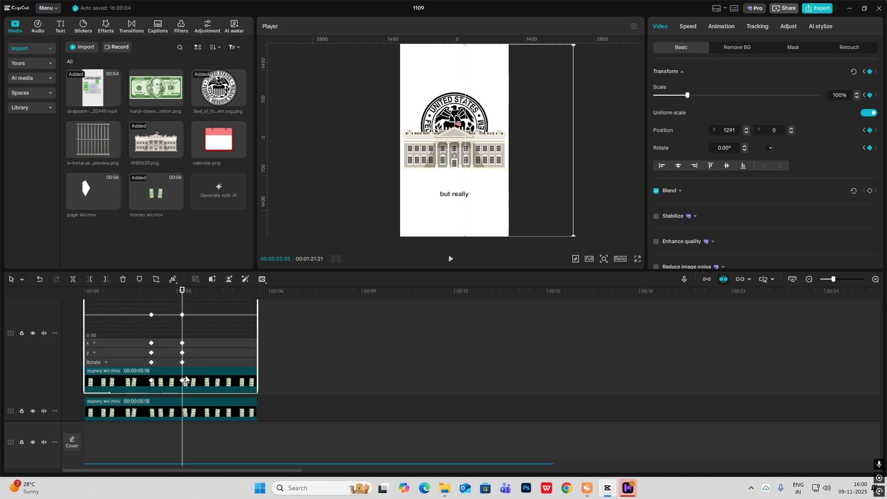
{"action": "left_click", "coordinate": [166, 389]}
{"action": "left_click", "coordinate": [167, 378]}
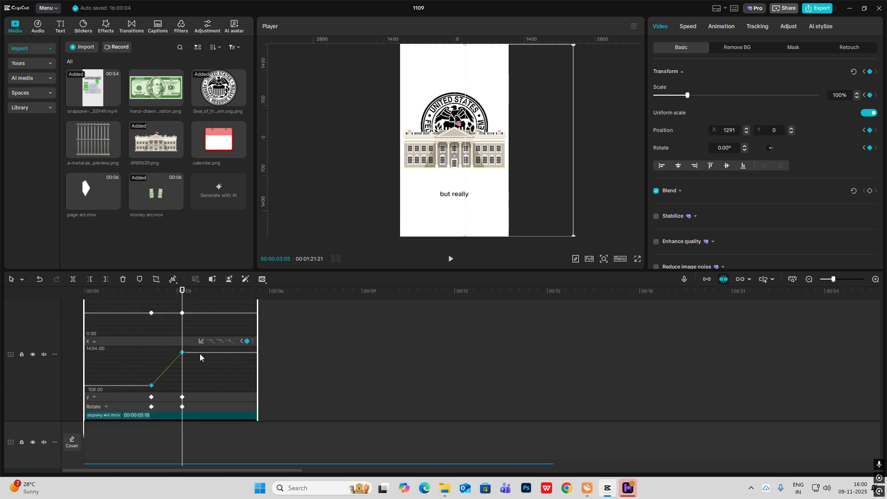
{"action": "left_click", "coordinate": [202, 341]}
{"action": "left_click", "coordinate": [303, 406]}
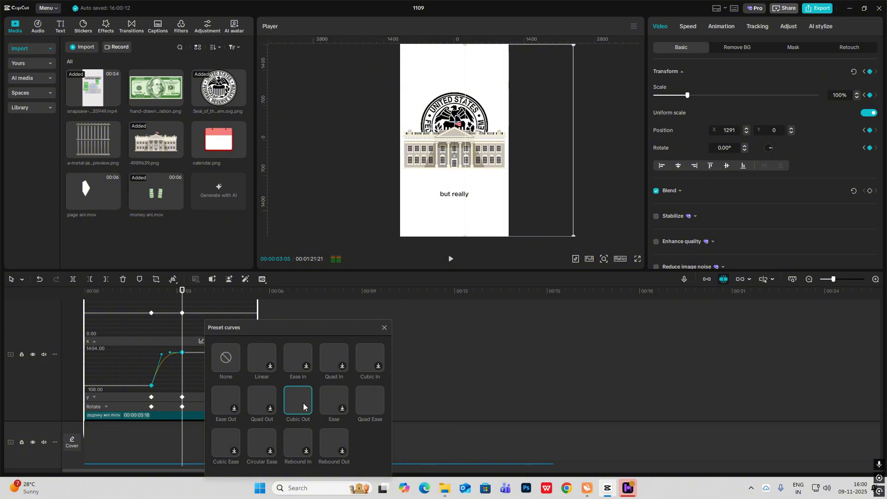
{"action": "left_click", "coordinate": [384, 327]}
{"action": "double_click", "coordinate": [224, 371]}
{"action": "scroll", "coordinate": [196, 341], "scroll_direction": "up", "scroll_amount": 1}
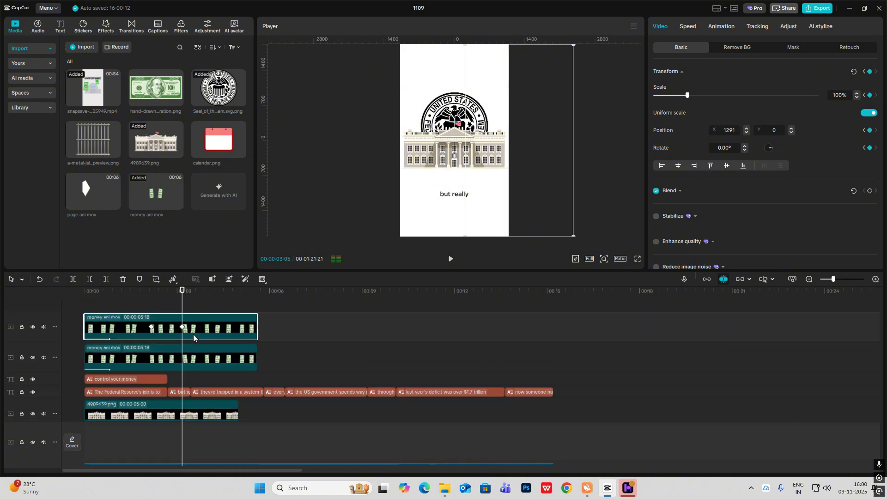
Apply the Cubic Out curve to the lower money clip's X position keyframes and preview the bills sliding apart
{"action": "left_click", "coordinate": [199, 360]}
{"action": "left_click", "coordinate": [167, 378]}
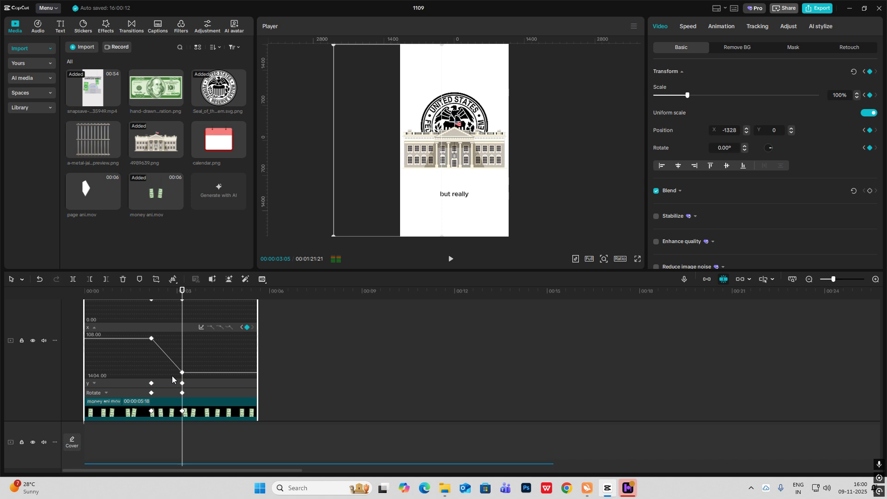
{"action": "left_click", "coordinate": [202, 327]}
{"action": "left_click", "coordinate": [299, 397]}
{"action": "left_click", "coordinate": [384, 327]}
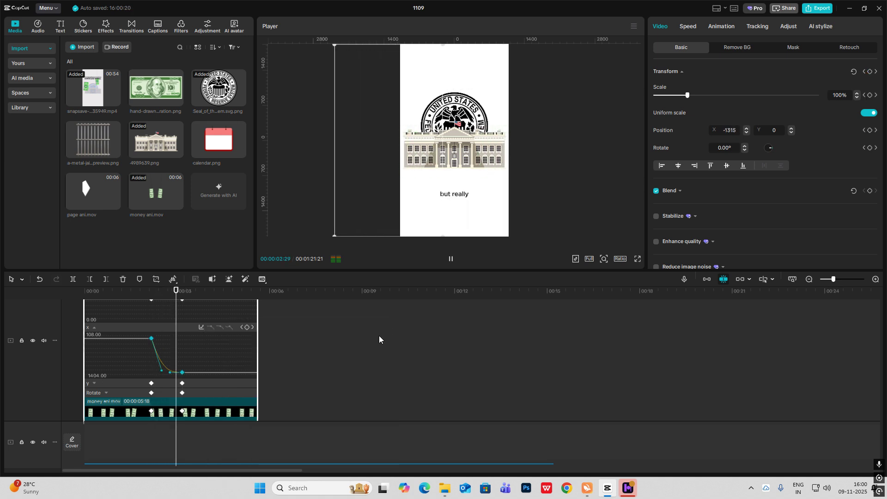
{"action": "double_click", "coordinate": [250, 367]}
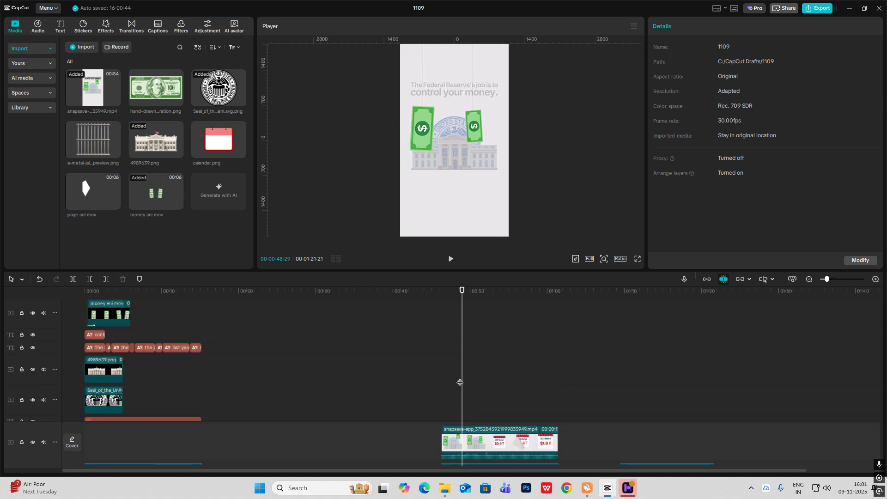
Apply the Fade Out exit animation to both headline lines of the first caption
{"action": "left_click_drag", "start_coordinate": [460, 383], "coordinate": [1, 410]}
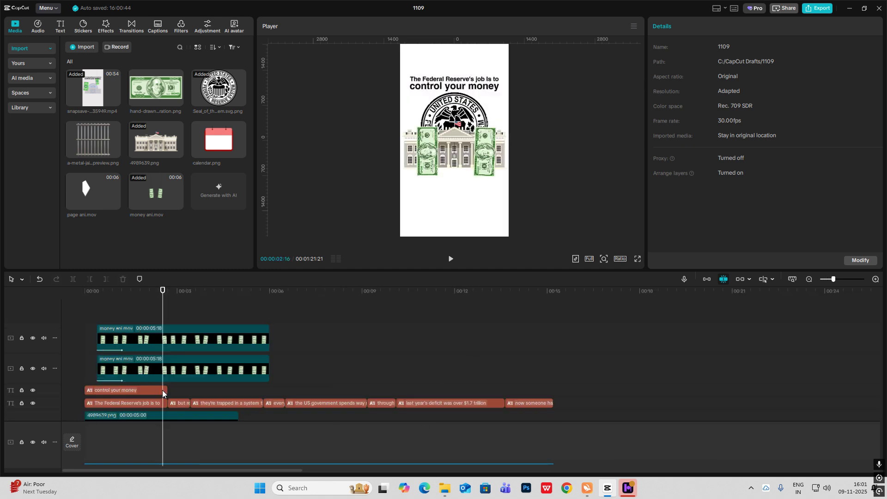
{"action": "left_click", "coordinate": [162, 390]}
{"action": "left_click", "coordinate": [154, 405], "text": "ctrl"}
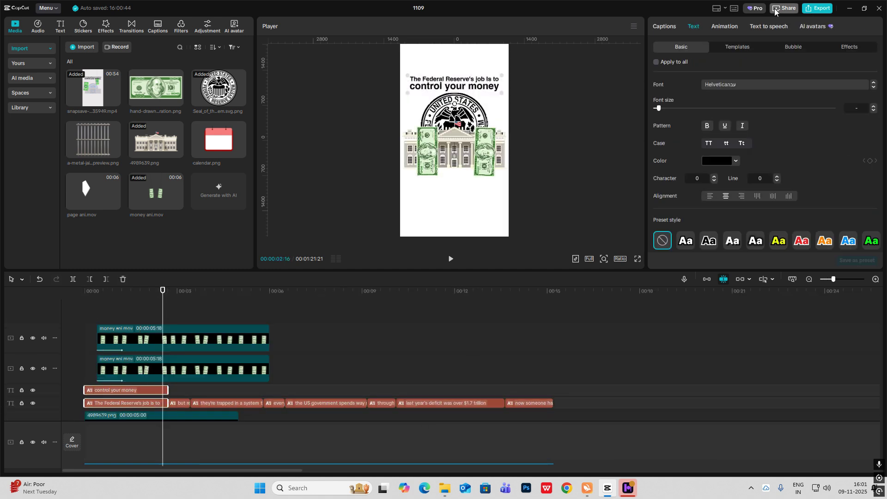
{"action": "left_click", "coordinate": [723, 27]}
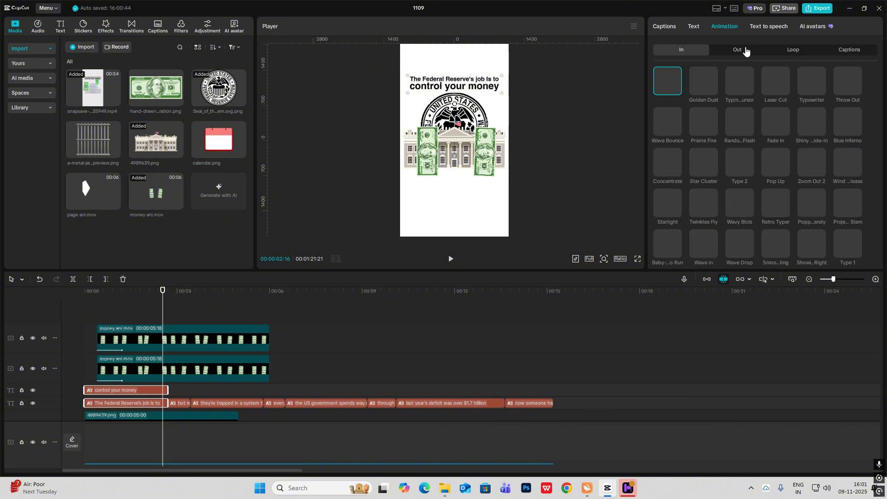
{"action": "left_click", "coordinate": [746, 50]}
{"action": "left_click", "coordinate": [814, 82]}
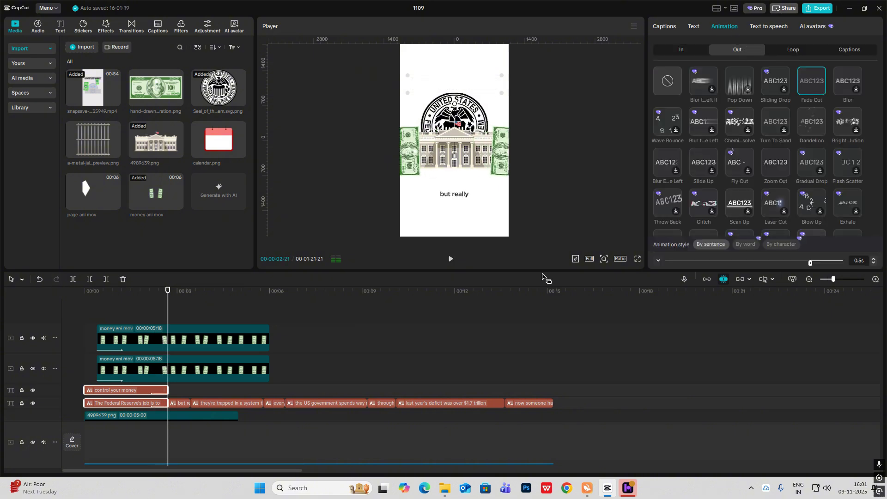
Shift the "but really" caption onto its own track and extend both lines of the first headline into the freed time
{"action": "key", "text": "space"}
{"action": "key", "text": "space"}
{"action": "left_click_drag", "start_coordinate": [180, 403], "coordinate": [193, 397]}
{"action": "left_click_drag", "start_coordinate": [173, 389], "coordinate": [175, 416]}
{"action": "left_click", "coordinate": [161, 398]}
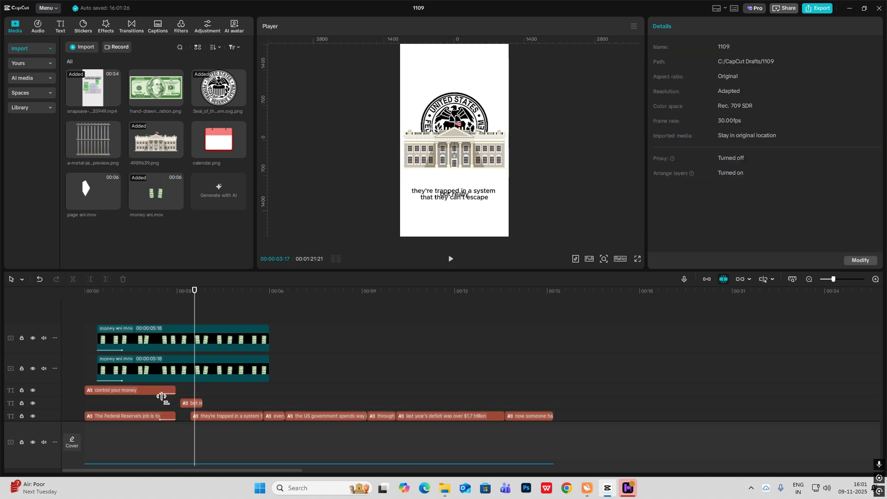
Play the edit around the second caption and scrub the reference video to examine how that caption and scene are animated
{"action": "key", "text": "space"}
{"action": "key", "text": "space"}
{"action": "left_click", "coordinate": [192, 403]}
{"action": "scroll", "coordinate": [450, 345], "scroll_direction": "down", "scroll_amount": 6}
{"action": "left_click", "coordinate": [447, 327]}
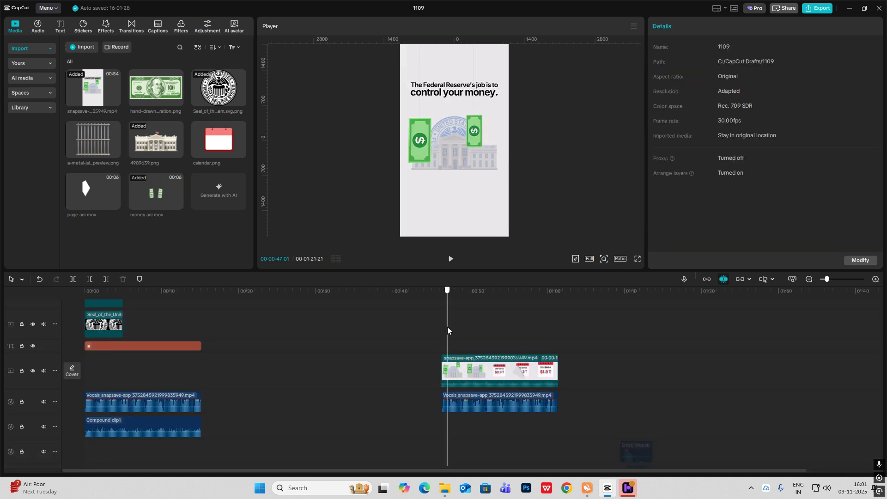
{"action": "left_click_drag", "start_coordinate": [448, 331], "coordinate": [470, 332]}
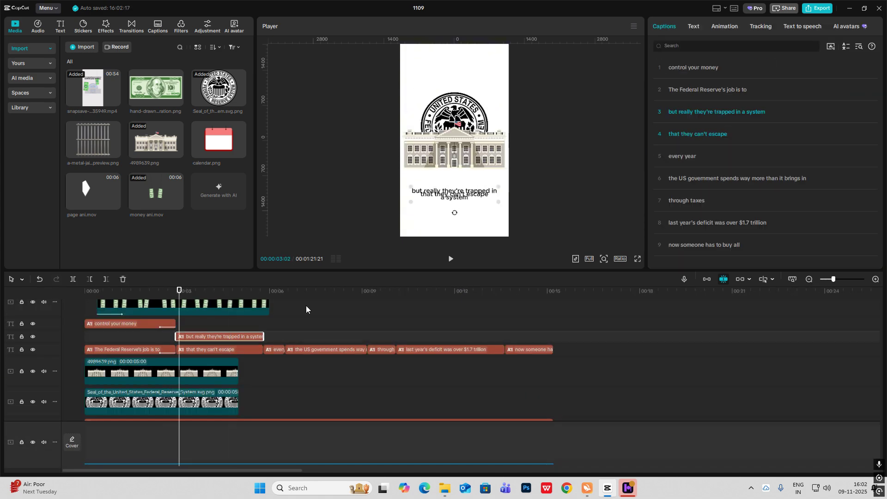
Place the second caption above the seal and apply the Wave Drop entrance animation to both of its lines
{"action": "left_click_drag", "start_coordinate": [454, 192], "coordinate": [455, 68]}
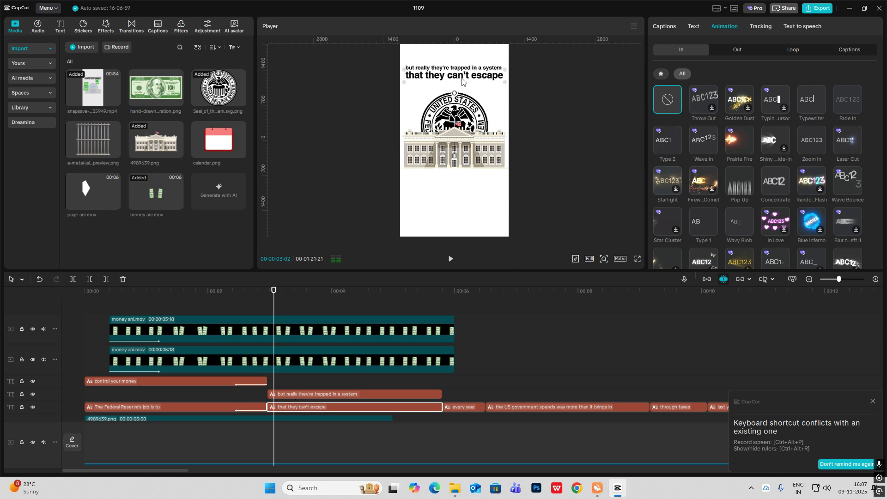
{"action": "left_click", "coordinate": [664, 73]}
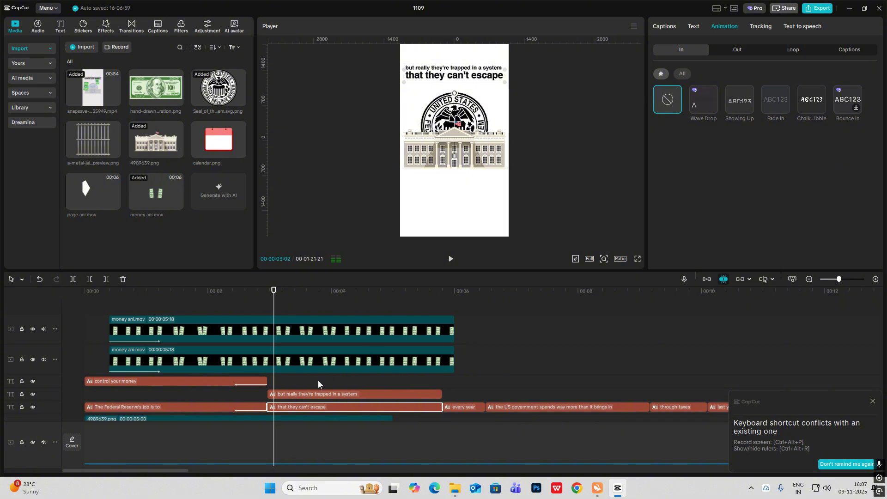
{"action": "left_click", "coordinate": [302, 395]}
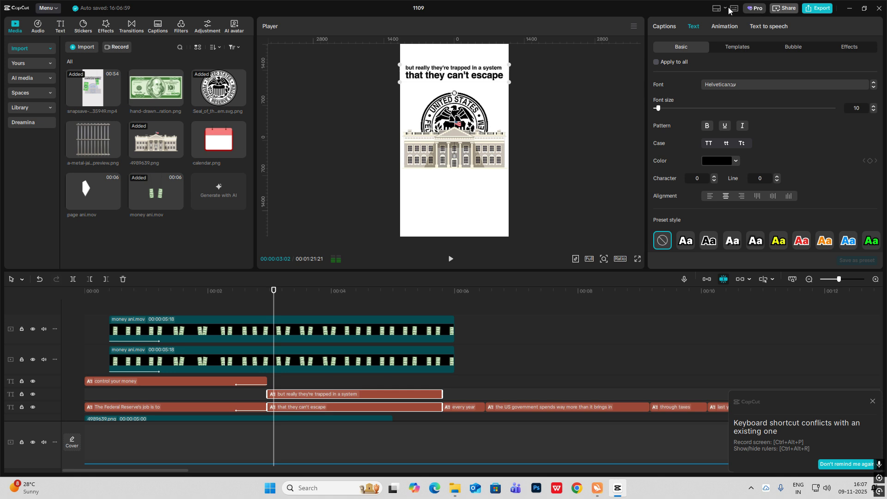
{"action": "left_click", "coordinate": [725, 26]}
{"action": "left_click", "coordinate": [702, 101]}
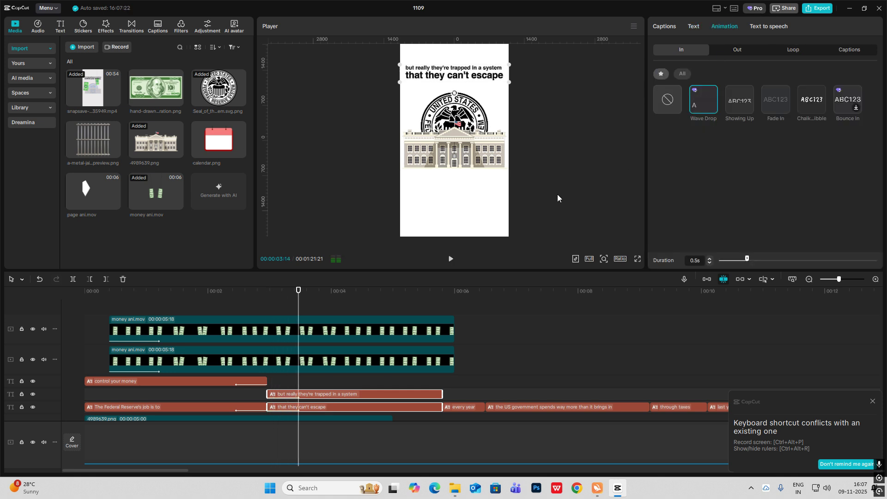
Delay the "that they can't escape" line to start at 00:00:03:19 on its own track and preview the caption timing
{"action": "left_click", "coordinate": [277, 382]}
{"action": "left_click", "coordinate": [267, 384]}
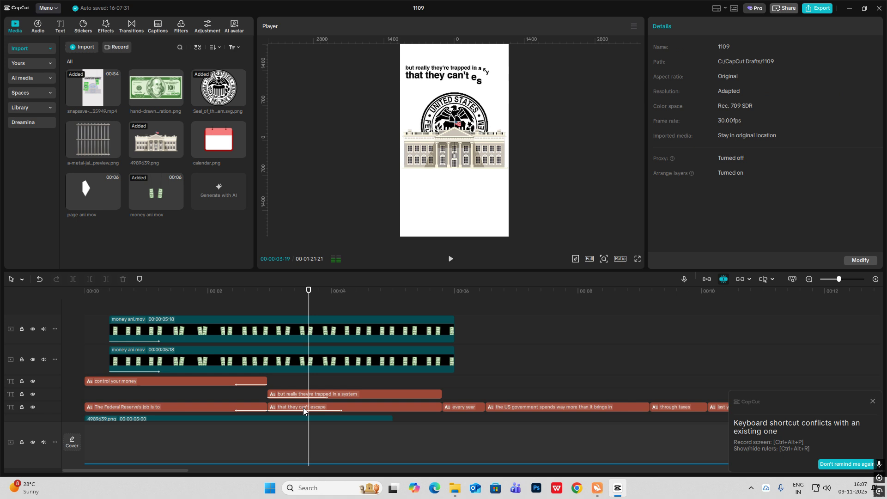
{"action": "left_click_drag", "start_coordinate": [303, 408], "coordinate": [340, 409]}
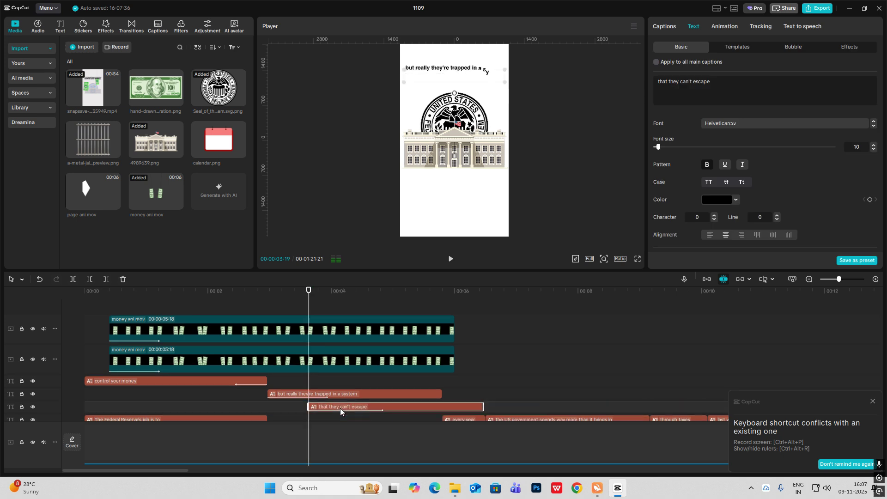
{"action": "left_click", "coordinate": [277, 381]}
{"action": "left_click", "coordinate": [272, 382]}
{"action": "key", "text": "space"}
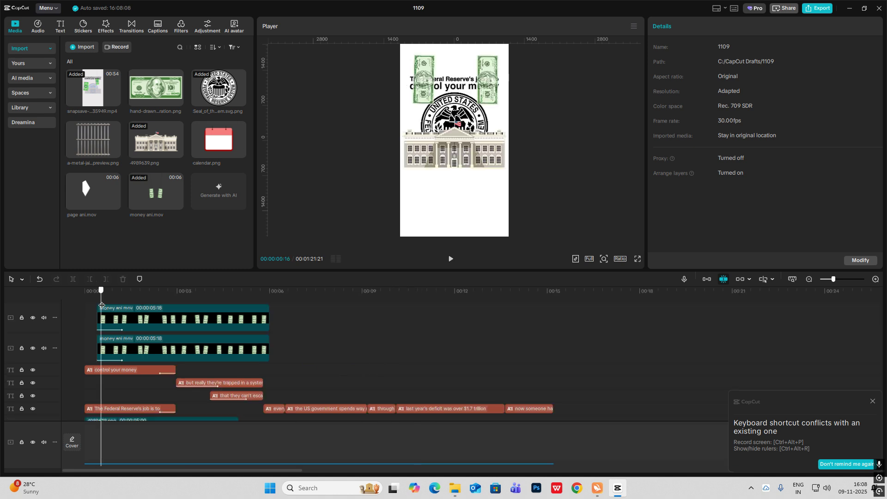
Split both money clips and the "control your money" caption at 00:00:02:16
{"action": "left_click_drag", "start_coordinate": [101, 303], "coordinate": [161, 314]}
{"action": "scroll", "coordinate": [188, 333], "scroll_direction": "down", "scroll_amount": 1}
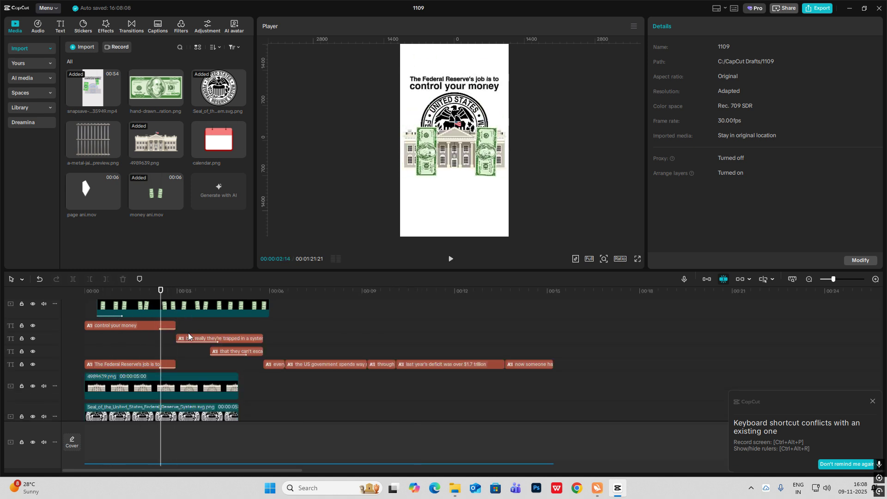
{"action": "scroll", "coordinate": [188, 333], "scroll_direction": "up", "scroll_amount": 2}
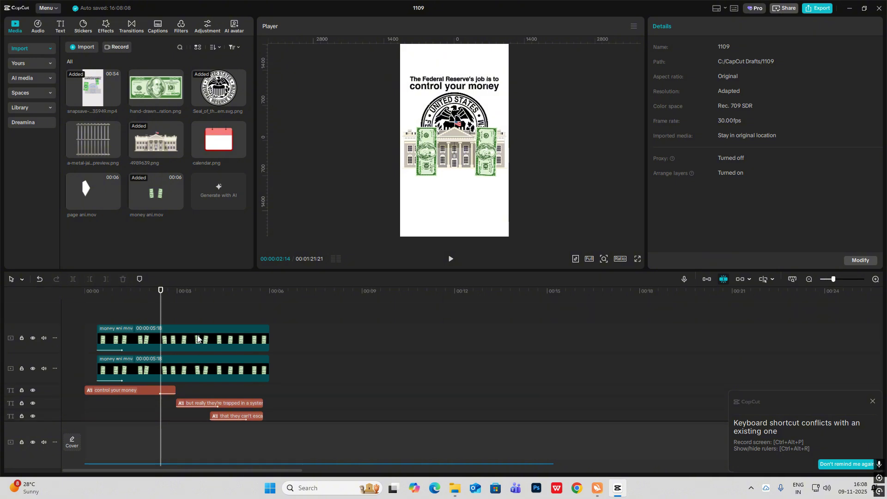
{"action": "left_click", "coordinate": [199, 338]}
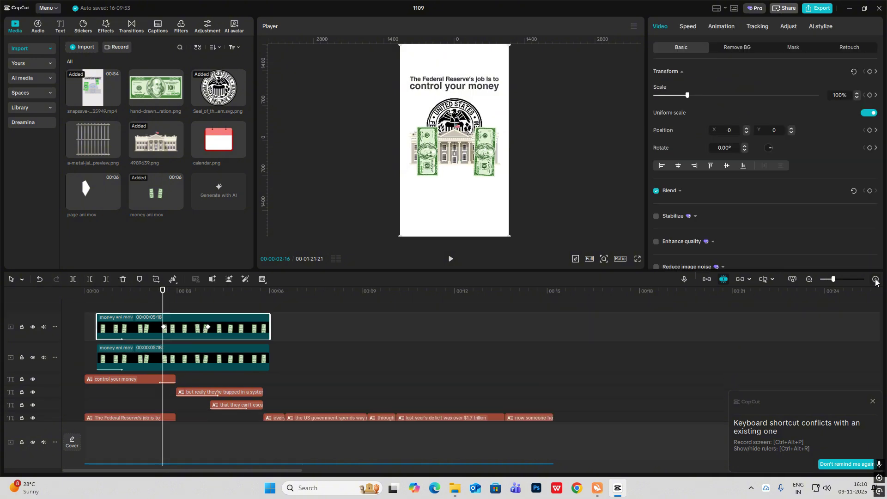
{"action": "scroll", "coordinate": [194, 313], "scroll_direction": "up", "scroll_amount": 2}
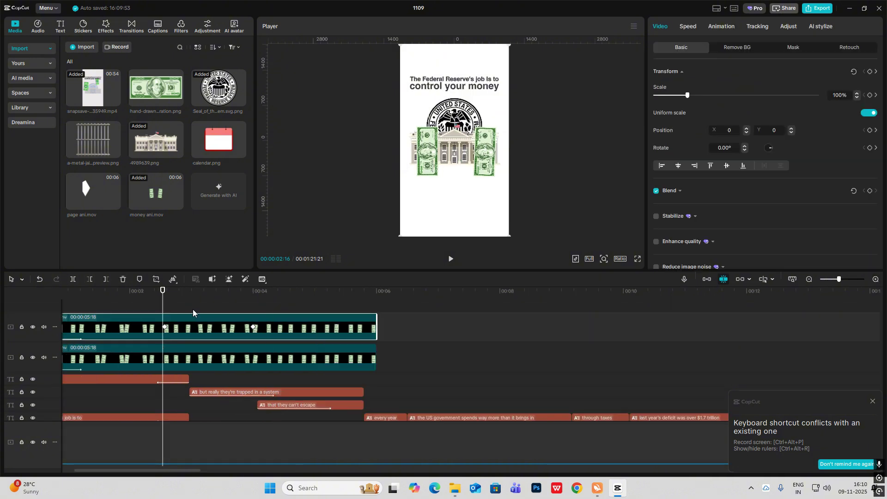
{"action": "key", "text": "ctrl+b"}
{"action": "left_click", "coordinate": [176, 363]}
{"action": "key", "text": "ctrl+b"}
{"action": "left_click", "coordinate": [173, 380]}
{"action": "key", "text": "ctrl+b"}
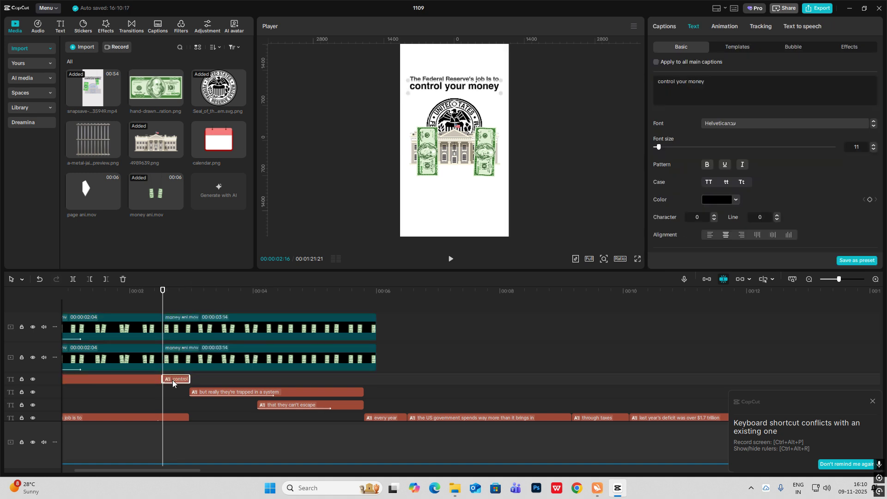
Split the "The Federal Reserve's job is to" caption, the building image and the seal image at 00:00:02:16
{"action": "scroll", "coordinate": [173, 380], "scroll_direction": "down", "scroll_amount": 1}
{"action": "scroll", "coordinate": [173, 381], "scroll_direction": "down", "scroll_amount": 1}
{"action": "left_click", "coordinate": [172, 382]}
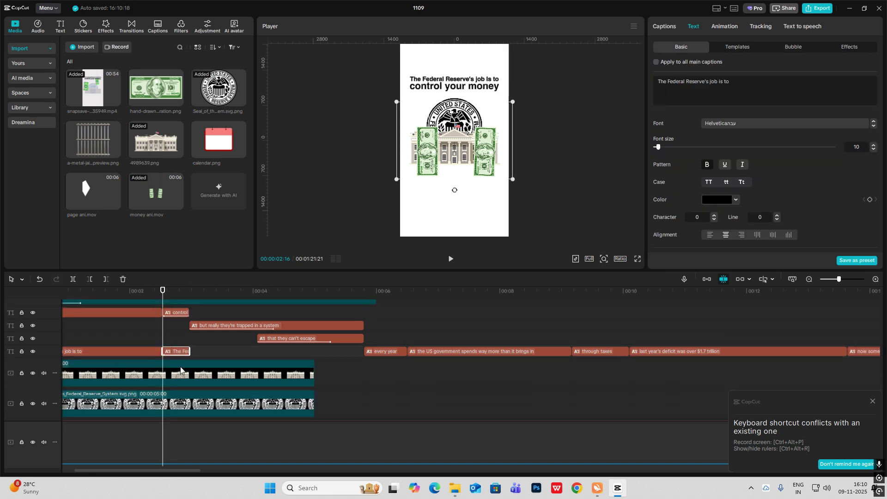
{"action": "scroll", "coordinate": [187, 372], "scroll_direction": "down", "scroll_amount": 1}
{"action": "left_click", "coordinate": [186, 372]}
{"action": "key", "text": "ctrl+b"}
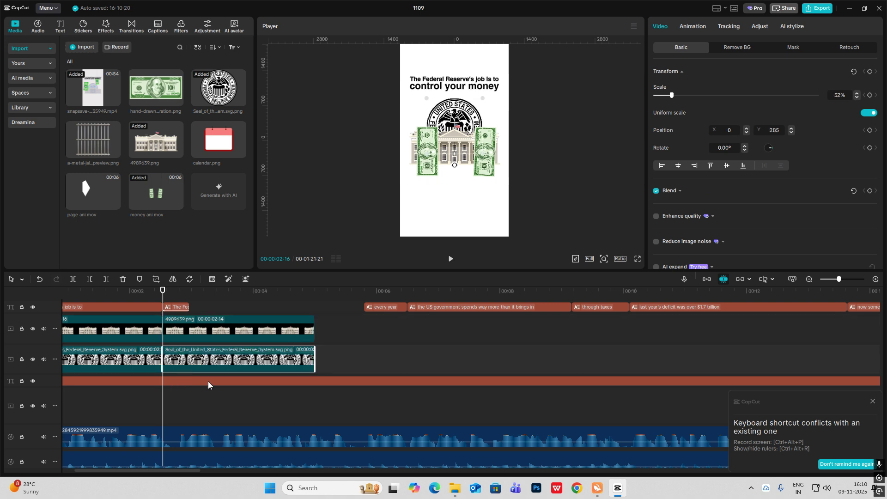
Combine all money, caption, building and seal pieces after the split into one compound clip
{"action": "left_click", "coordinate": [809, 280]}
{"action": "scroll", "coordinate": [118, 369], "scroll_direction": "up", "scroll_amount": 2}
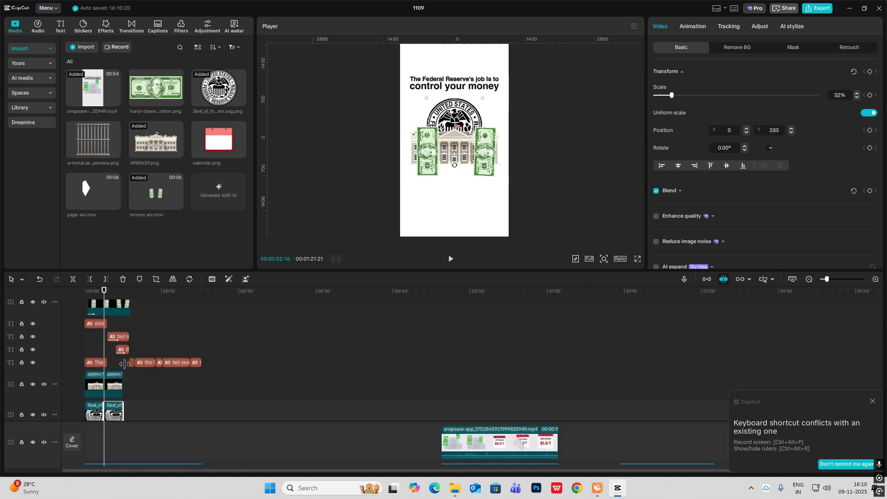
{"action": "left_click_drag", "start_coordinate": [154, 316], "coordinate": [104, 396]}
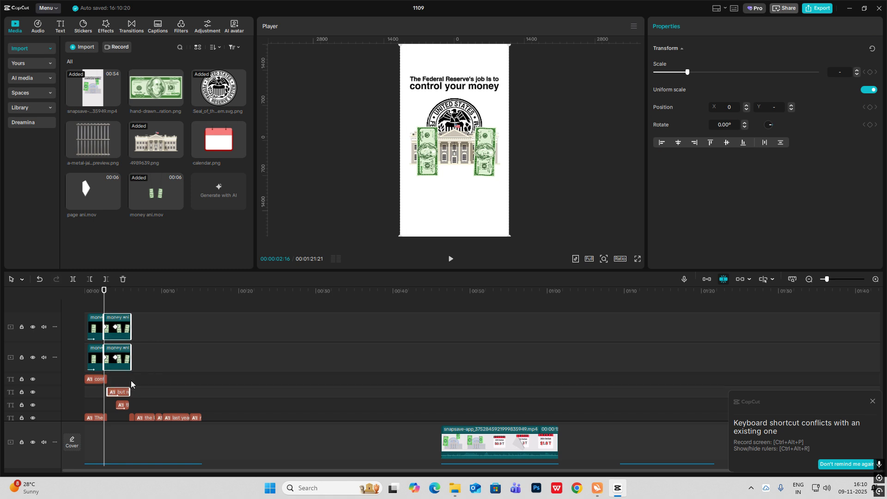
{"action": "scroll", "coordinate": [134, 382], "scroll_direction": "down", "scroll_amount": 2}
{"action": "scroll", "coordinate": [167, 405], "scroll_direction": "up", "scroll_amount": 3}
{"action": "scroll", "coordinate": [167, 405], "scroll_direction": "down", "scroll_amount": 2}
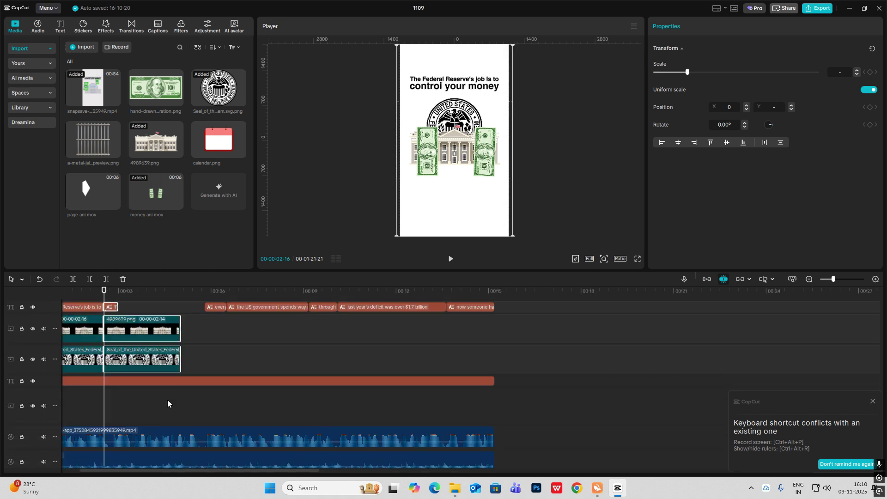
{"action": "key", "text": "alt+g"}
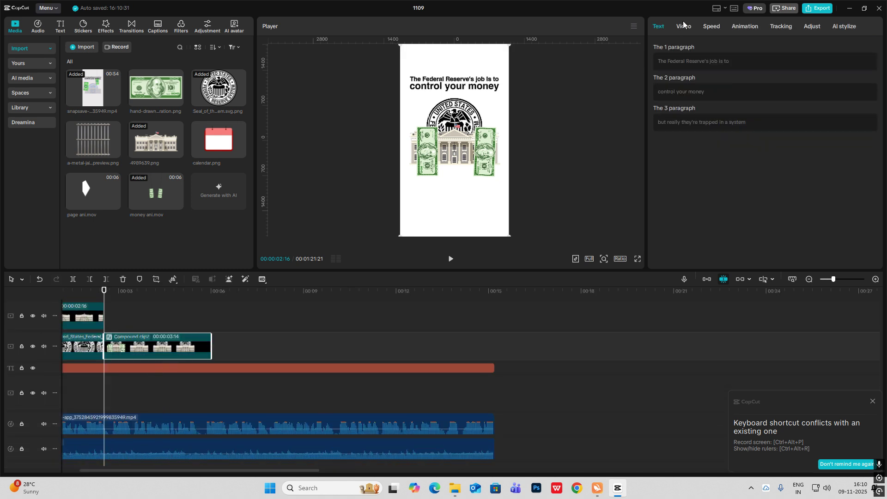
Animate a zoom on the compound clip, with a transform keyframe at 00:00:02:16 and an enlarged frame at 00:00:04:04
{"action": "left_click", "coordinate": [684, 26]}
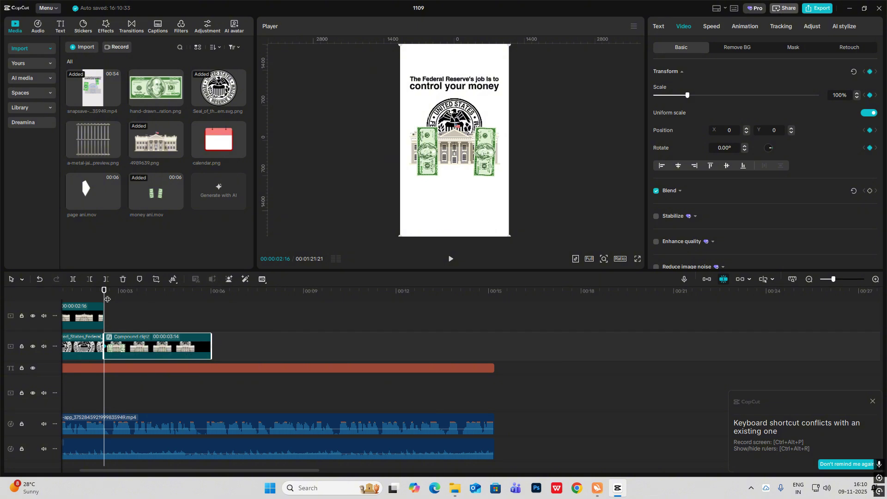
{"action": "left_click_drag", "start_coordinate": [107, 300], "coordinate": [154, 313]}
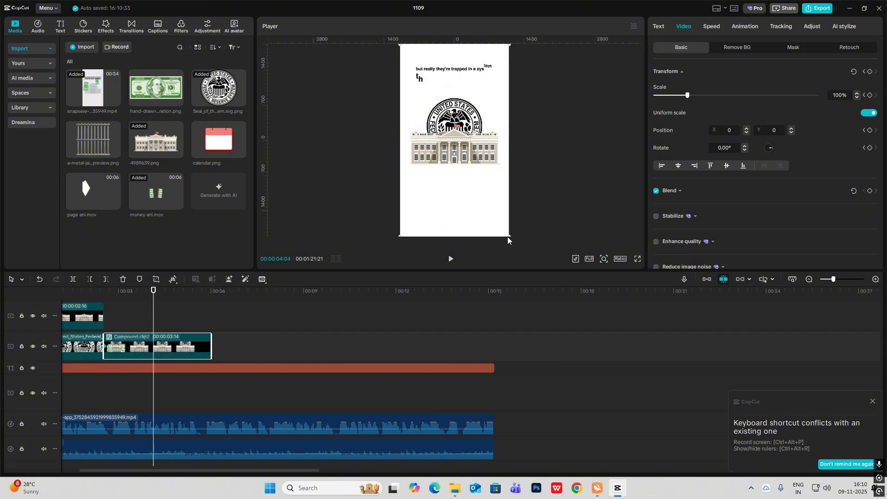
{"action": "left_click_drag", "start_coordinate": [508, 237], "coordinate": [525, 256]}
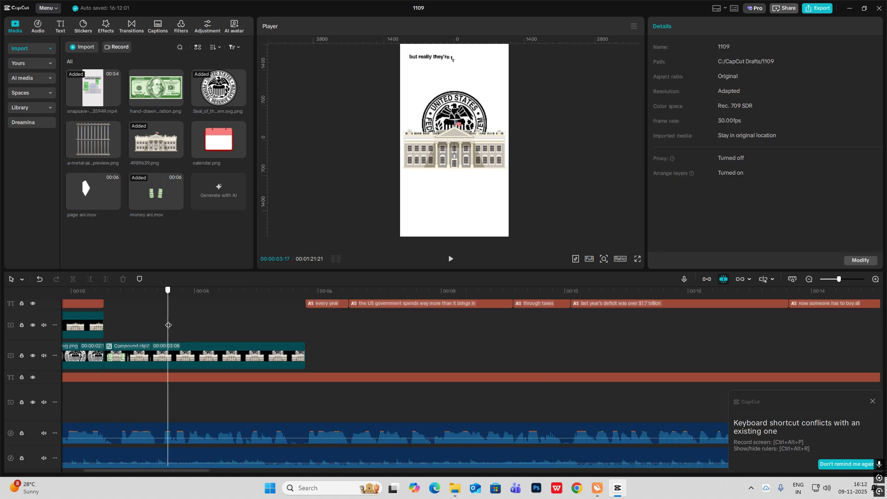
Add the metal jail bars image above the compound clip, starting with it, and position the bars at X 106, Y -603
{"action": "left_click_drag", "start_coordinate": [168, 325], "coordinate": [122, 330]}
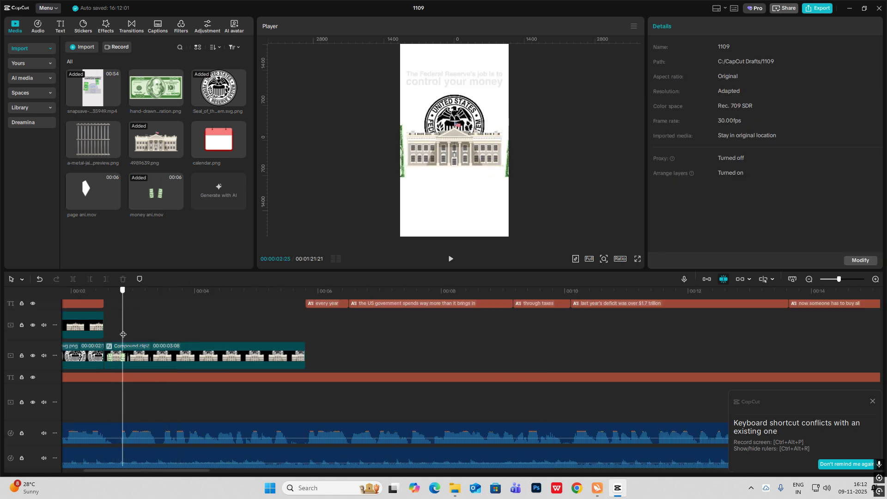
{"action": "mouse_move", "coordinate": [167, 152]}
{"action": "left_click_drag", "start_coordinate": [84, 140], "coordinate": [106, 331]}
{"action": "left_click_drag", "start_coordinate": [474, 128], "coordinate": [479, 158]}
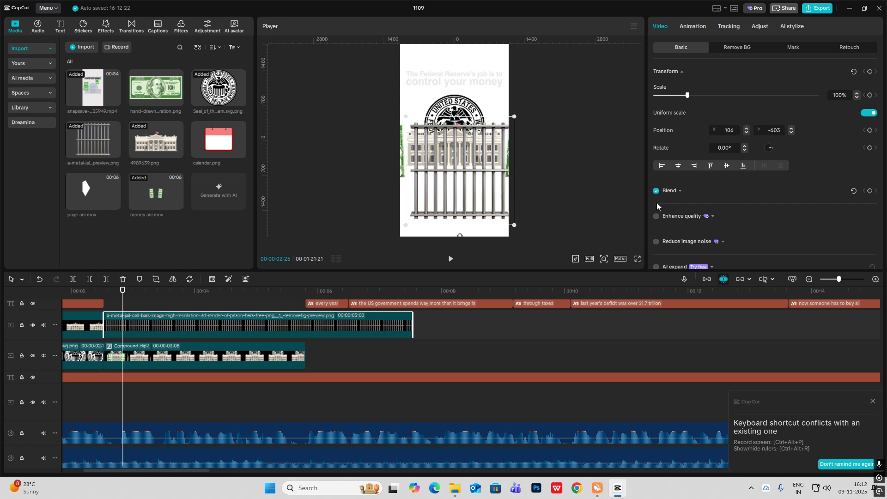
Scale the jail bars down to 40% and place them over the building's left wing at X -563, Y -391
{"action": "left_click", "coordinate": [603, 258]}
{"action": "mouse_move", "coordinate": [588, 275]}
{"action": "left_mouse_down"}
{"action": "mouse_move", "coordinate": [627, 274]}
{"action": "mouse_move", "coordinate": [602, 275]}
{"action": "left_mouse_up"}
{"action": "left_click_drag", "start_coordinate": [495, 184], "coordinate": [469, 201]}
{"action": "left_click_drag", "start_coordinate": [556, 111], "coordinate": [417, 165]}
Turn off uniform scale for the jail bars, flatten them at X -587, Y -30, and stretch the scale height to 48%
{"action": "left_click", "coordinate": [869, 113]}
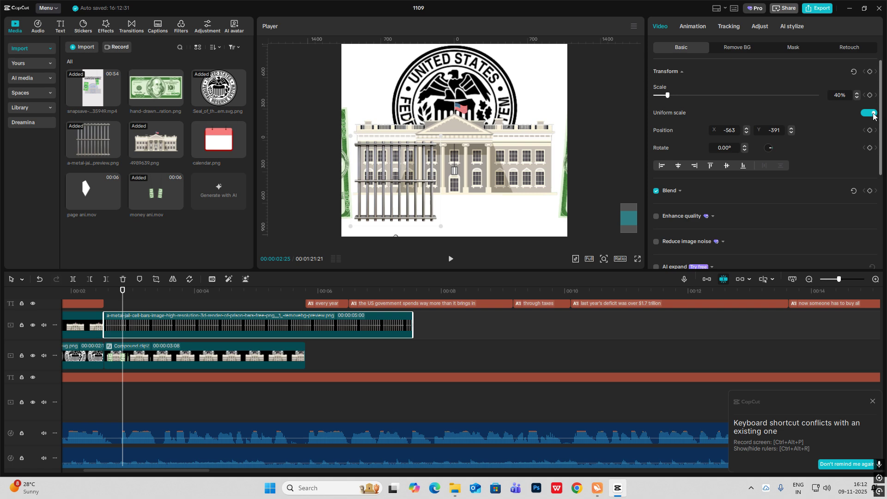
{"action": "left_click_drag", "start_coordinate": [663, 121], "coordinate": [646, 123]}
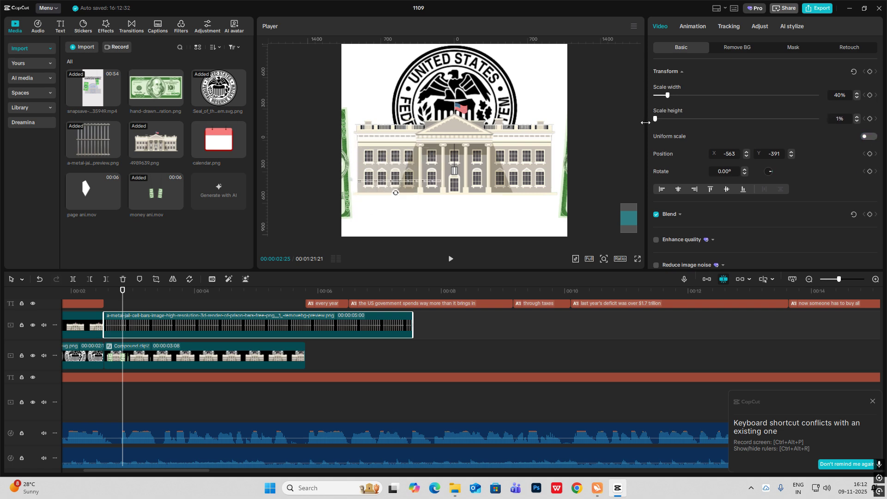
{"action": "left_click_drag", "start_coordinate": [393, 183], "coordinate": [389, 143]}
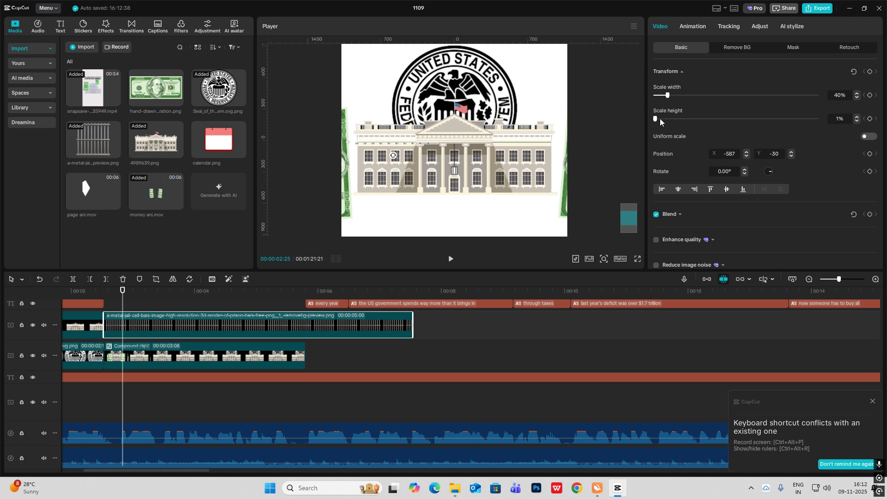
{"action": "left_click_drag", "start_coordinate": [660, 118], "coordinate": [671, 120]}
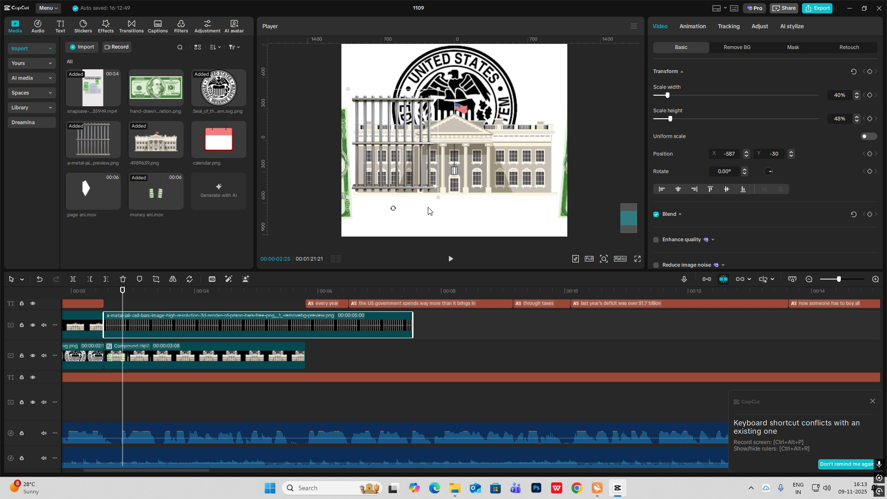
Narrow the jail bars to 29% width over the building's left wing and flatten them to 1% height at X -643, Y -30
{"action": "left_click_drag", "start_coordinate": [441, 99], "coordinate": [436, 112]}
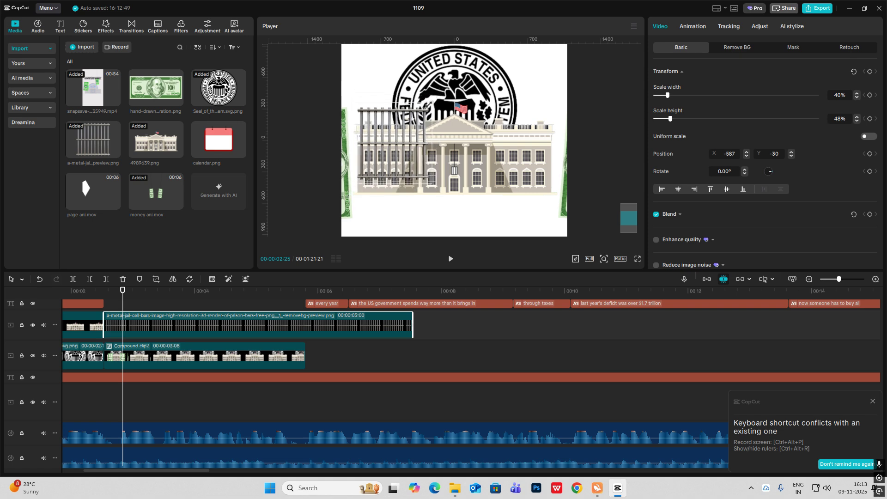
{"action": "left_click_drag", "start_coordinate": [402, 154], "coordinate": [402, 193]}
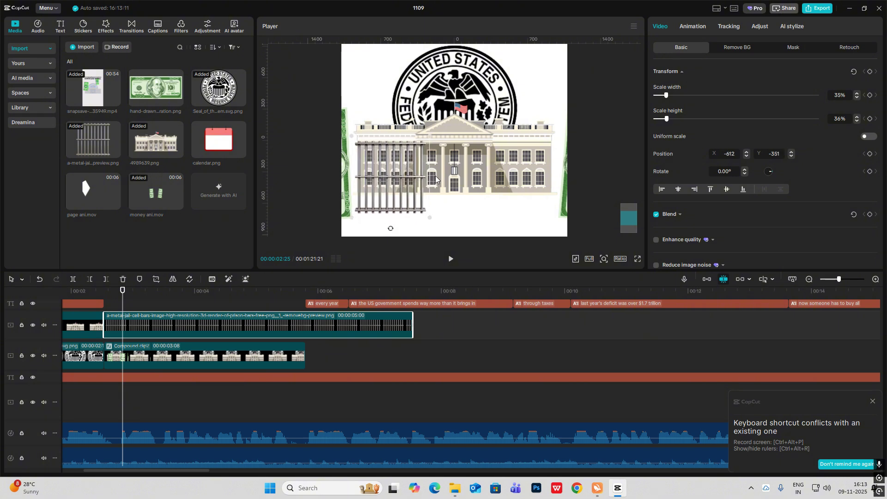
{"action": "left_click_drag", "start_coordinate": [431, 140], "coordinate": [416, 151]}
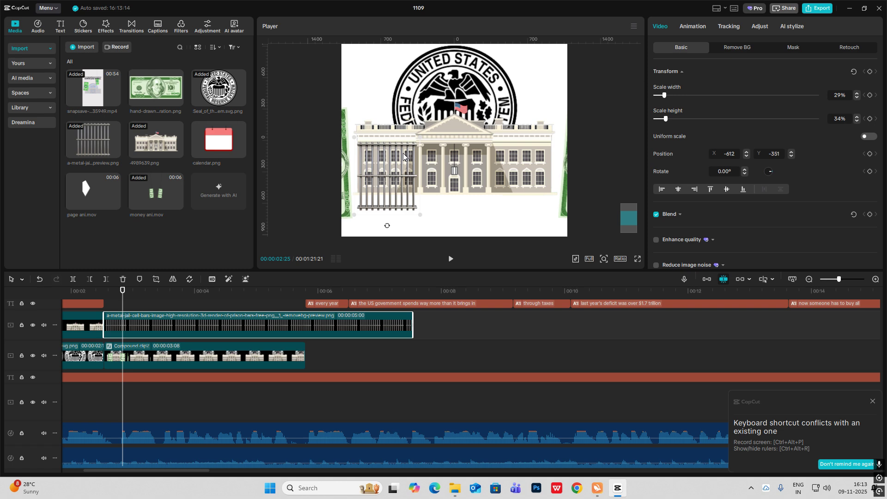
{"action": "left_click_drag", "start_coordinate": [665, 96], "coordinate": [603, 122]}
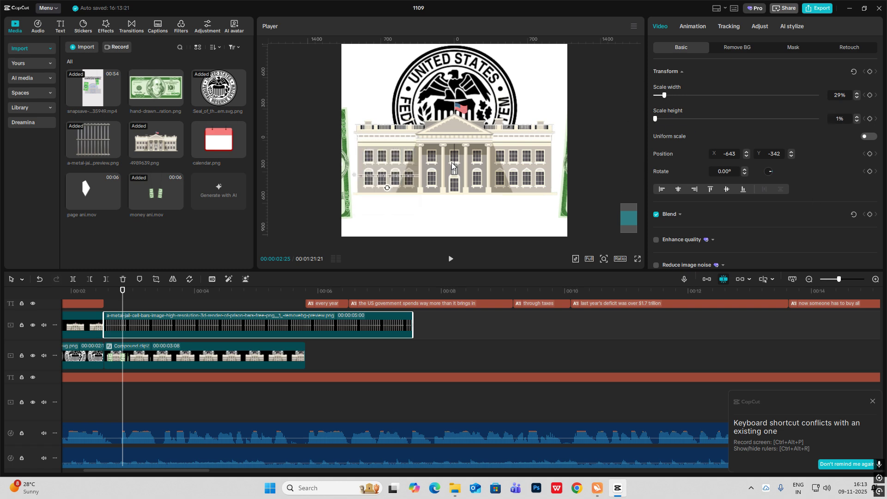
{"action": "left_click_drag", "start_coordinate": [400, 179], "coordinate": [404, 147]}
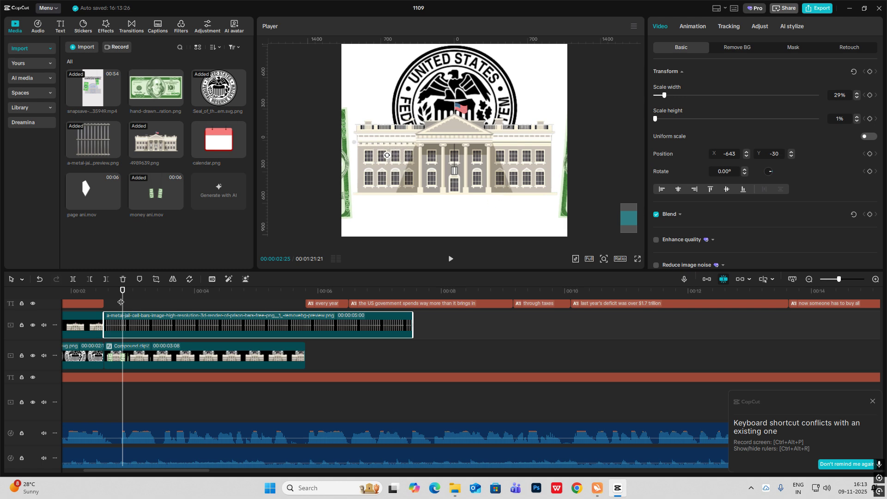
Keyframe the jail bars' scale height at 1% at their start, 00:00:02:16, and at 49% at 00:00:02:27
{"action": "left_click_drag", "start_coordinate": [119, 302], "coordinate": [228, 306]}
{"action": "left_click", "coordinate": [245, 316]}
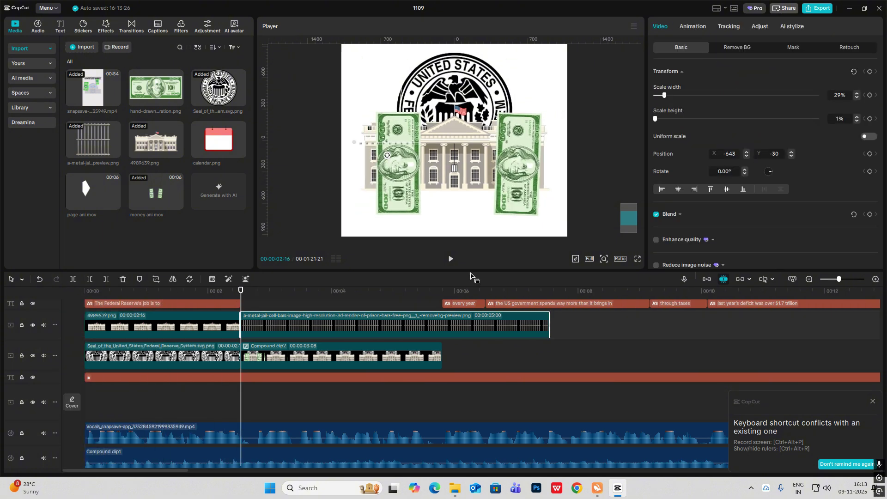
{"action": "left_click", "coordinate": [870, 120]}
{"action": "left_click_drag", "start_coordinate": [241, 294], "coordinate": [263, 301]}
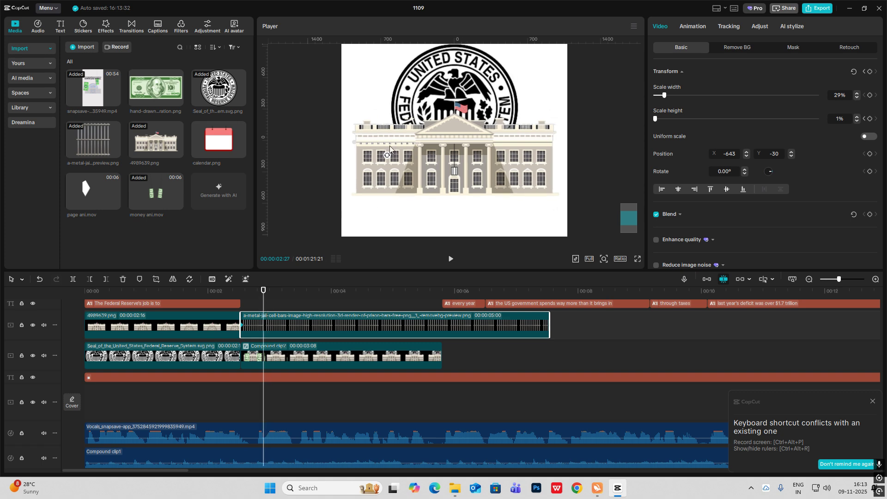
{"action": "left_click_drag", "start_coordinate": [656, 119], "coordinate": [671, 121]}
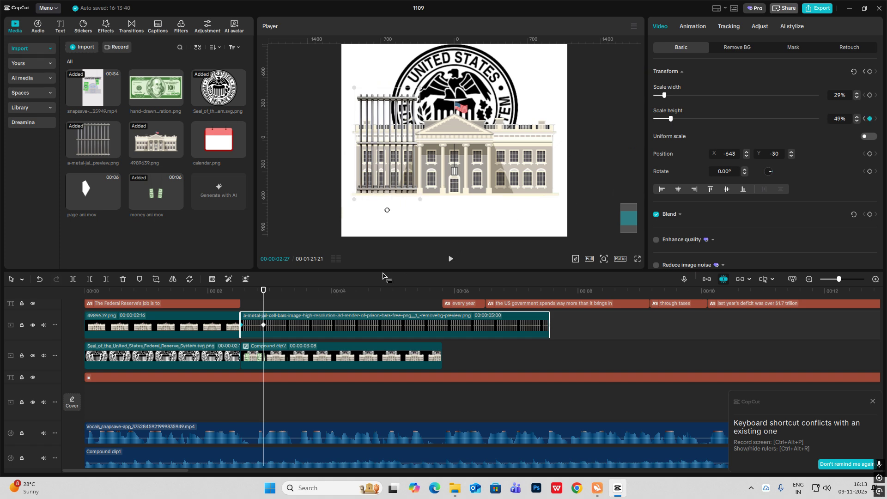
Apply the Cubic Out preset curve to the jail bars' scale height keyframes and collapse the keyframe graph
{"action": "double_click", "coordinate": [263, 325]}
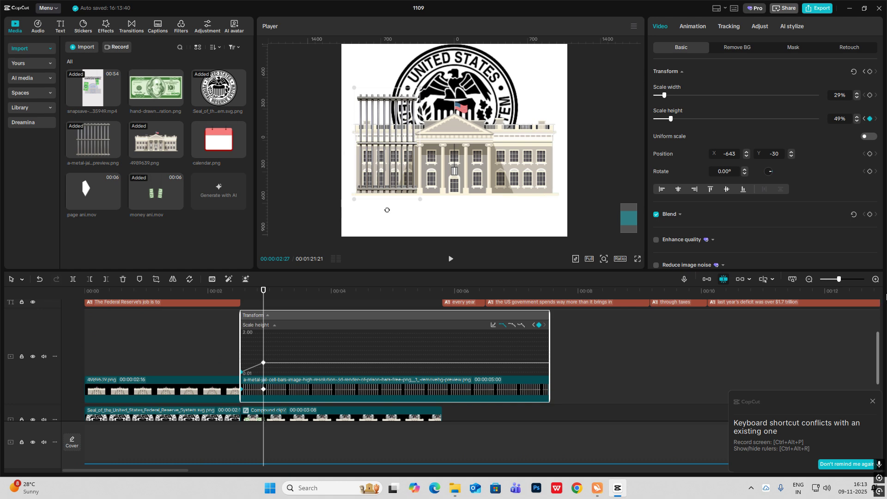
{"action": "left_click", "coordinate": [876, 279]}
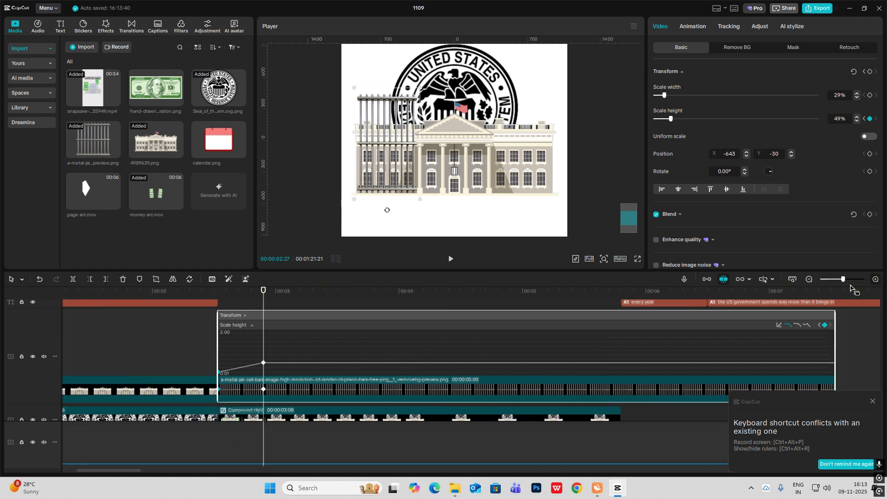
{"action": "left_click", "coordinate": [779, 325]}
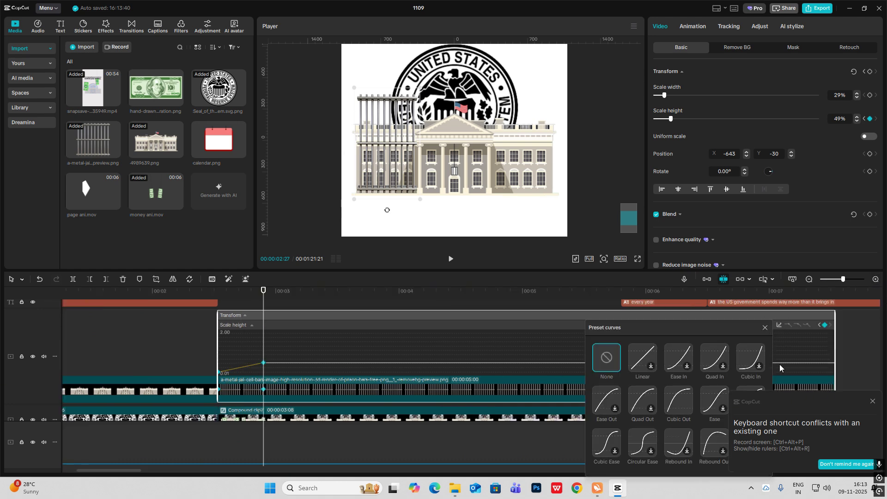
{"action": "left_click", "coordinate": [680, 403]}
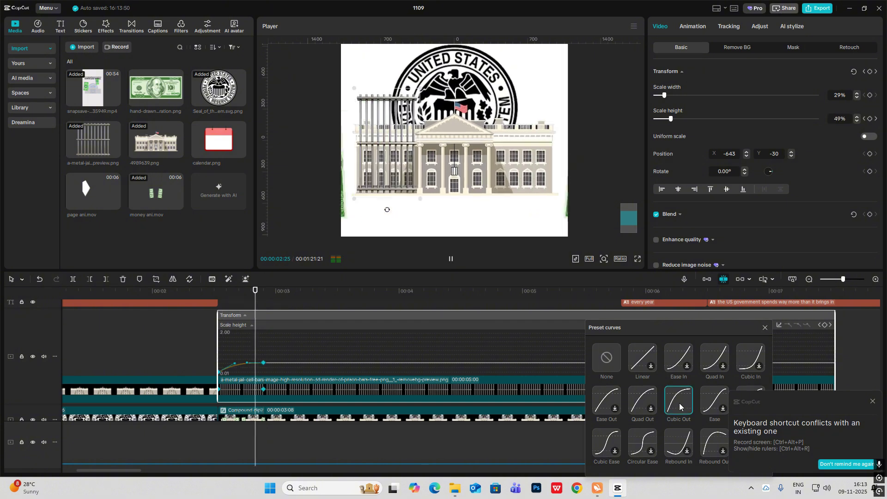
{"action": "left_click", "coordinate": [766, 331]}
{"action": "key", "text": "alt+k"}
Play the bars' animation and slow it by moving the end scale height keyframe to about 00:00:03:05
{"action": "scroll", "coordinate": [298, 365], "scroll_direction": "down", "scroll_amount": 1}
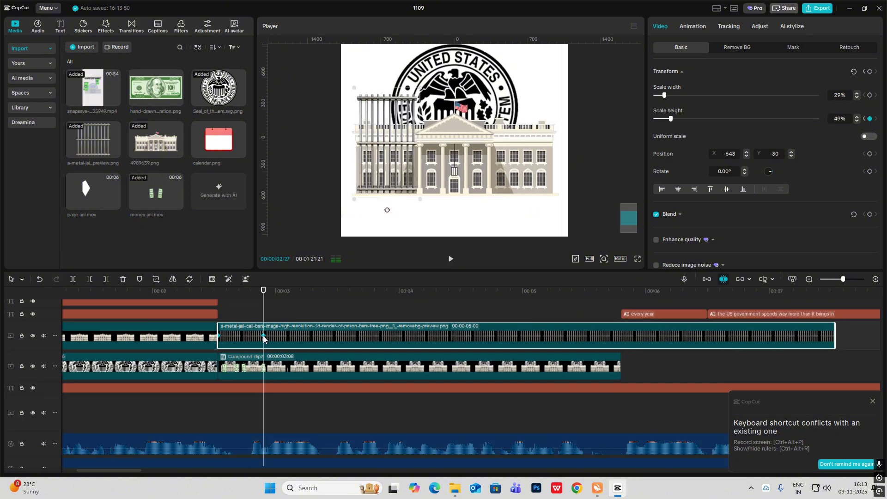
{"action": "left_click", "coordinate": [242, 309]}
{"action": "left_click", "coordinate": [218, 315]}
{"action": "key", "text": "space"}
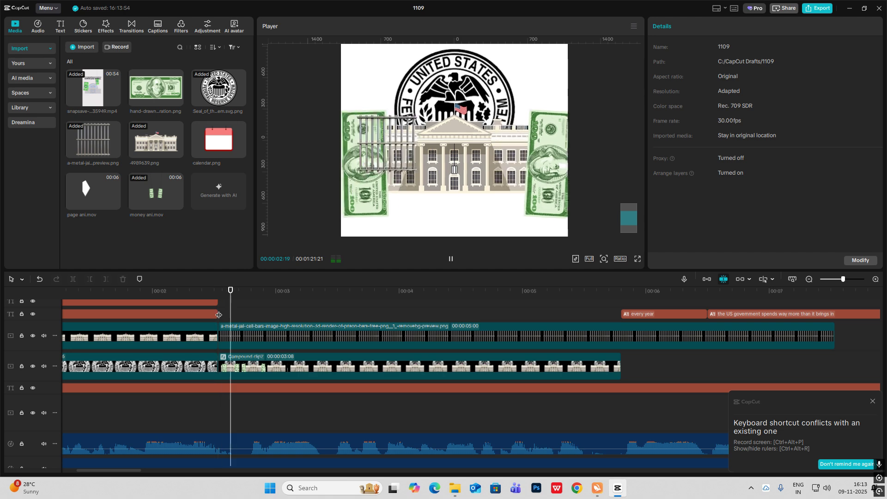
{"action": "left_click", "coordinate": [290, 325]}
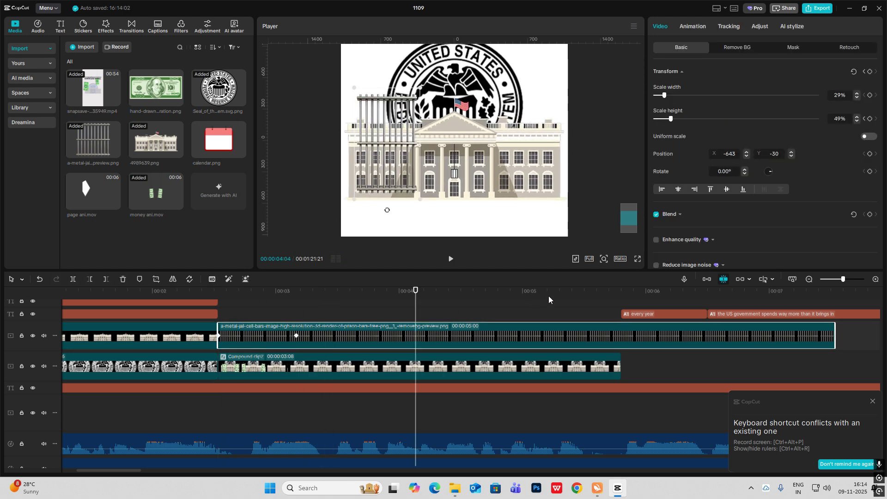
Paste a copy of the animated jail bars at the start of the compound clip and play it
{"action": "scroll", "coordinate": [408, 315], "scroll_direction": "up", "scroll_amount": 3}
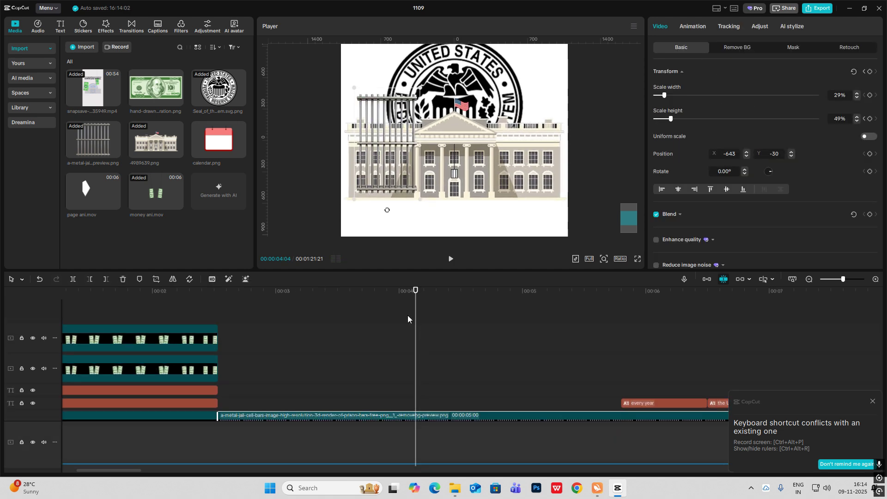
{"action": "scroll", "coordinate": [408, 315], "scroll_direction": "down", "scroll_amount": 3}
{"action": "double_click", "coordinate": [259, 369]}
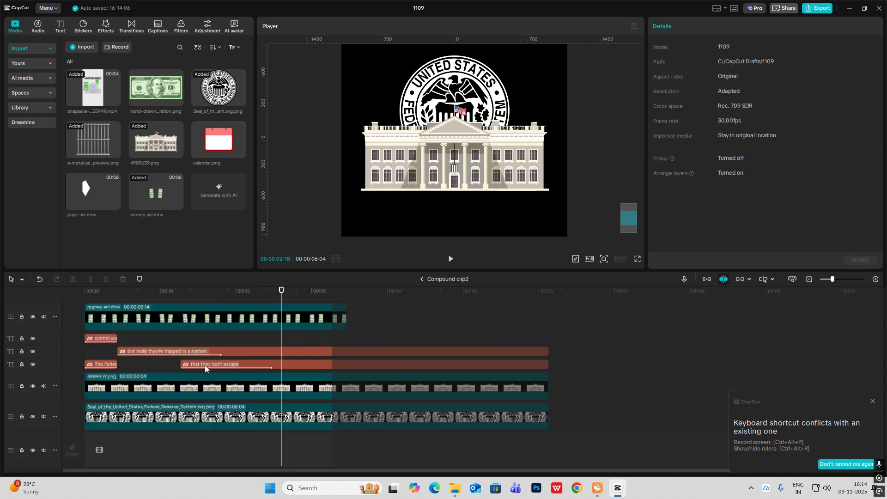
{"action": "scroll", "coordinate": [198, 366], "scroll_direction": "up", "scroll_amount": 2}
{"action": "left_click_drag", "start_coordinate": [146, 302], "coordinate": [76, 308]}
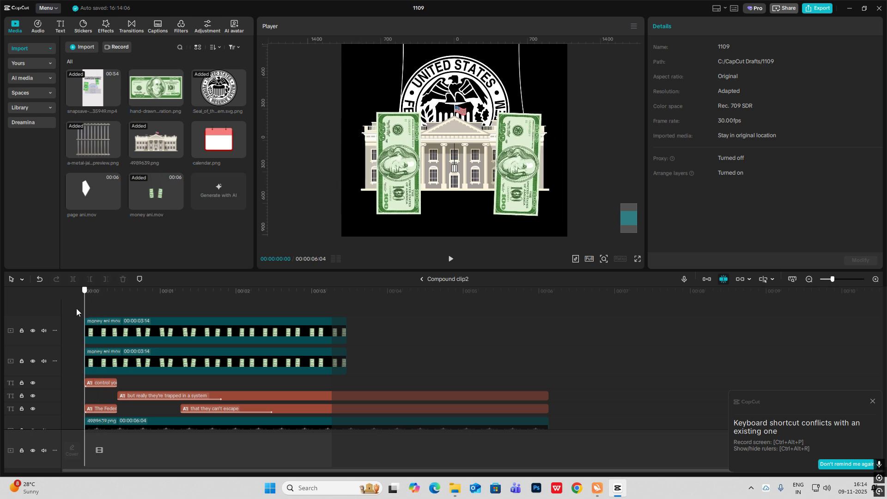
{"action": "key", "text": "ctrl+v"}
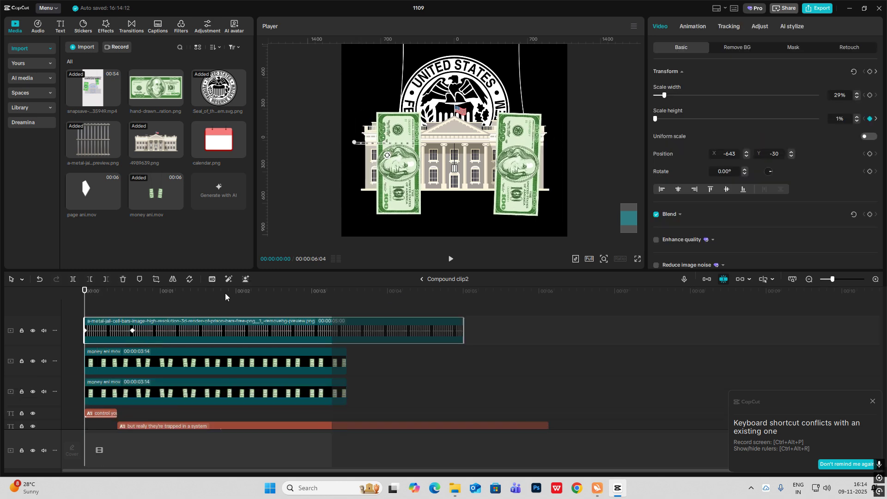
{"action": "key", "text": "space"}
{"action": "key", "text": "space"}
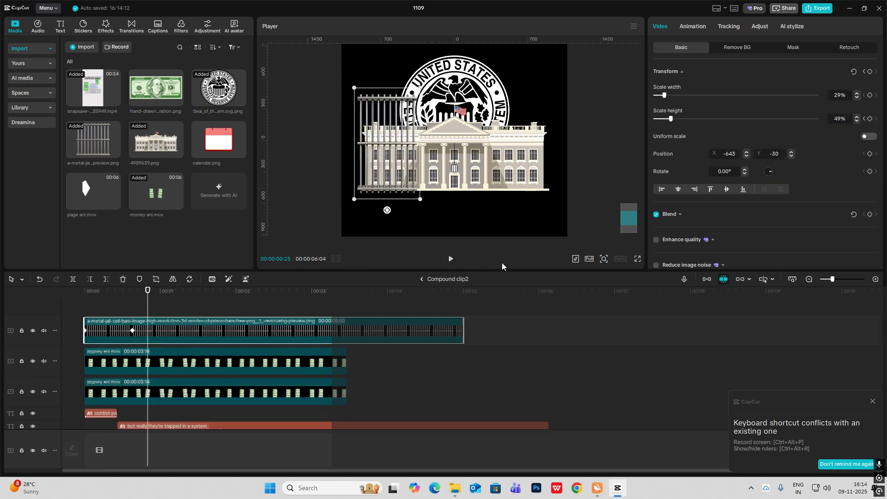
Return to the main timeline and delete the original jail bars clip above the compound clip
{"action": "left_click", "coordinate": [422, 279]}
{"action": "left_click", "coordinate": [364, 345]}
{"action": "key", "text": "Delete"}
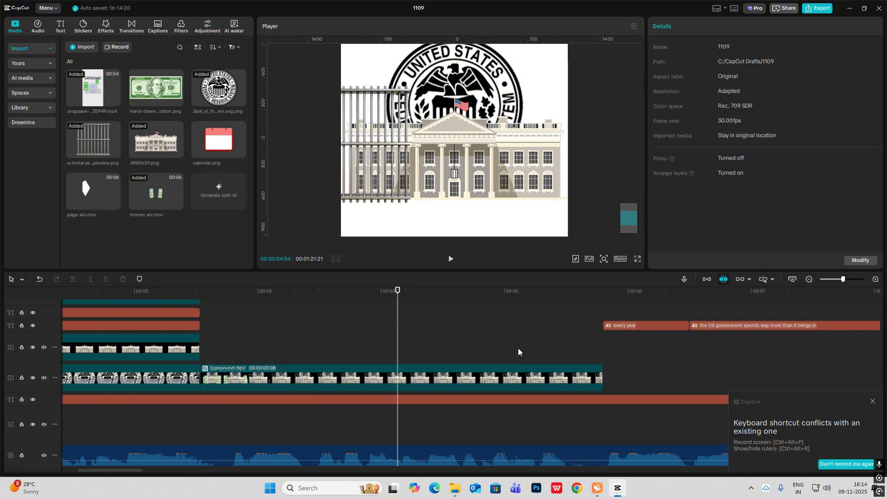
Reopen the compound clip and add a Rectangle mask to the jail bars at 00:00:00:20
{"action": "double_click", "coordinate": [243, 368]}
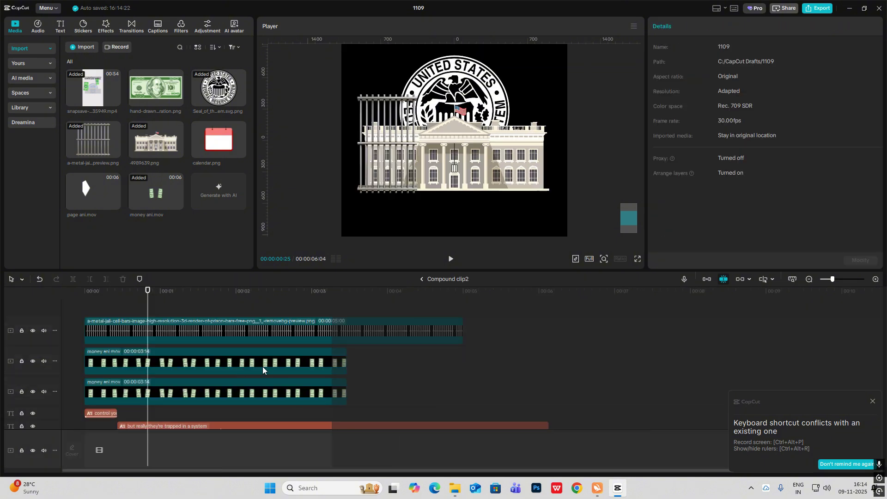
{"action": "left_click_drag", "start_coordinate": [102, 310], "coordinate": [135, 315]}
{"action": "left_click", "coordinate": [167, 330]}
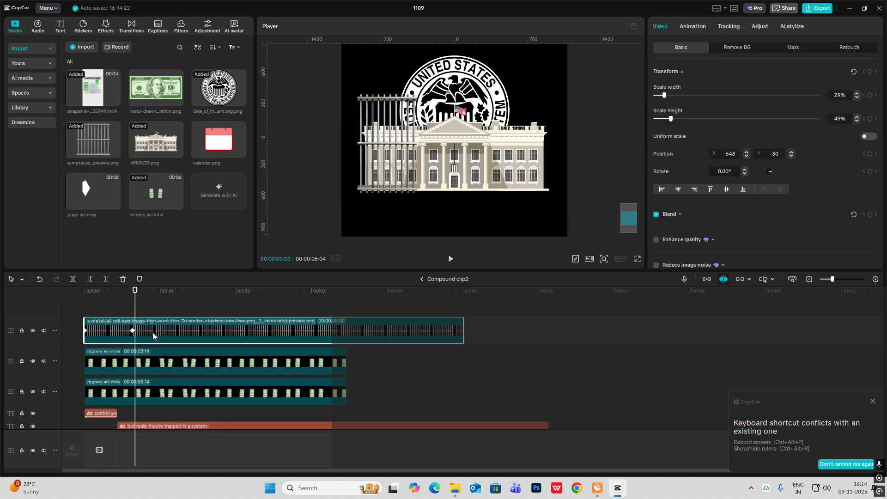
{"action": "left_click", "coordinate": [797, 48]}
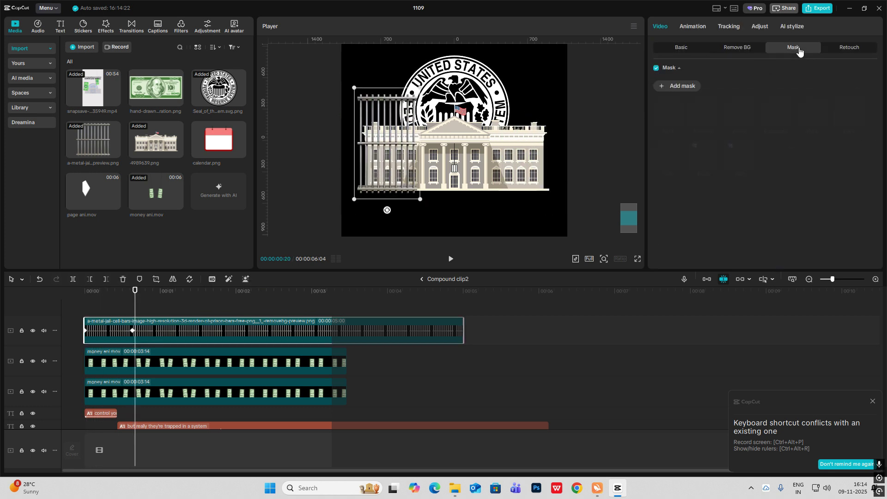
{"action": "left_click", "coordinate": [673, 86]}
{"action": "left_click", "coordinate": [776, 113]}
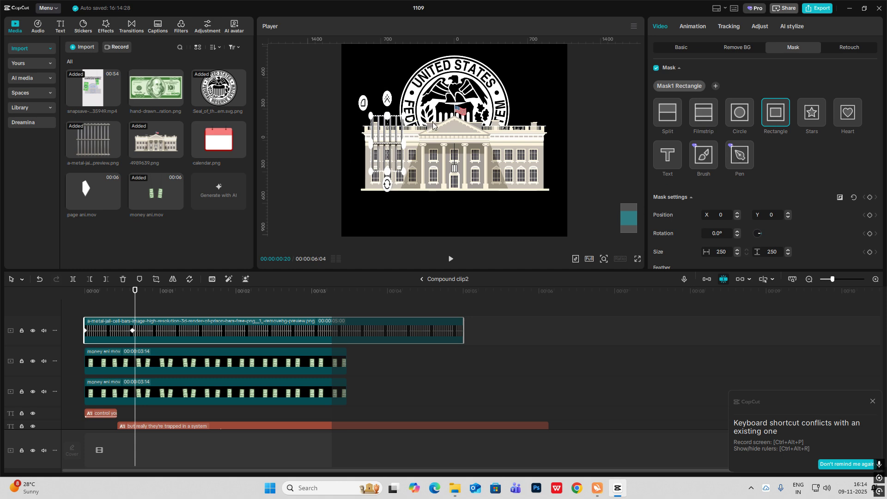
Widen the bars' rectangle mask to 409 and move it over the building's left wing at X 49, Y -116
{"action": "left_click", "coordinate": [604, 259]}
{"action": "left_click_drag", "start_coordinate": [600, 276], "coordinate": [624, 275]}
{"action": "left_click_drag", "start_coordinate": [342, 146], "coordinate": [346, 191]}
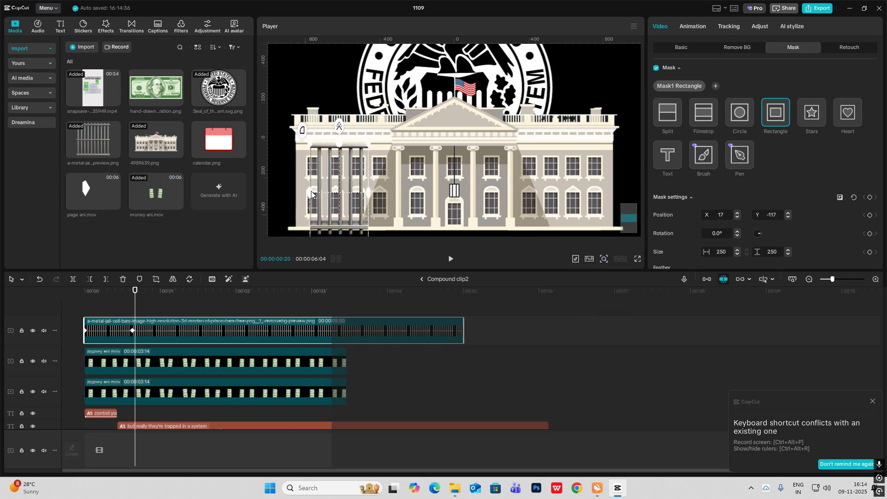
{"action": "left_click_drag", "start_coordinate": [311, 193], "coordinate": [259, 196]}
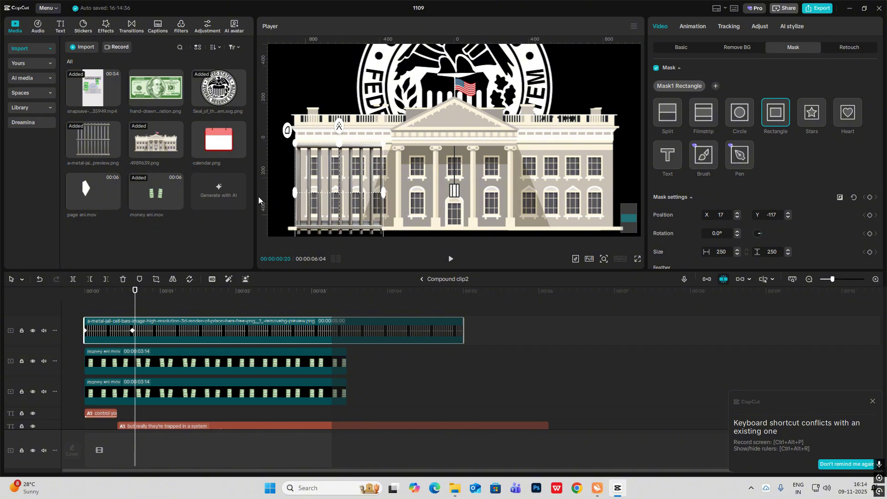
{"action": "left_click_drag", "start_coordinate": [355, 197], "coordinate": [291, 193]}
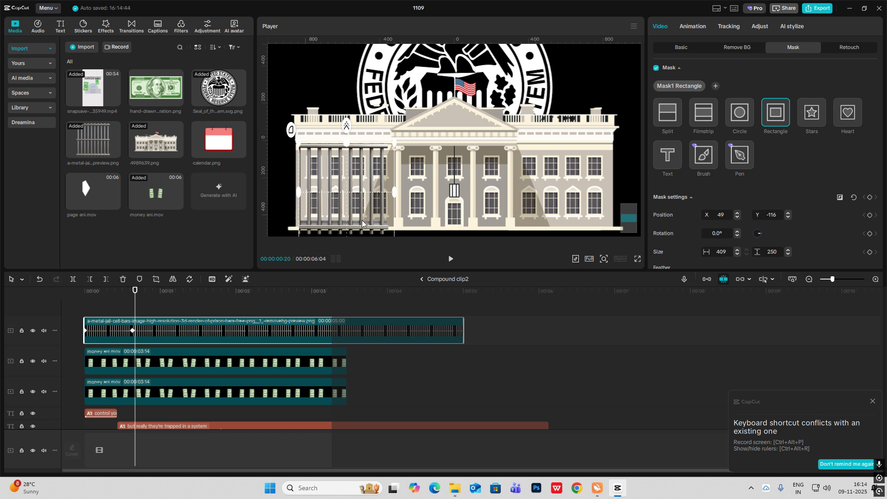
Shrink the mask height to 207 and shift it to X 39, Y -107 so the bars end at the building's base
{"action": "scroll", "coordinate": [607, 231], "scroll_direction": "down", "scroll_amount": 1}
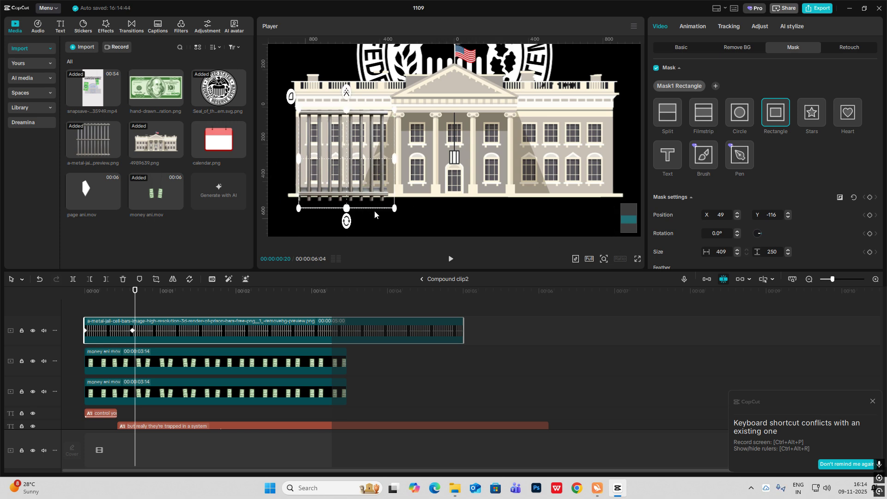
{"action": "left_click_drag", "start_coordinate": [347, 212], "coordinate": [348, 176]}
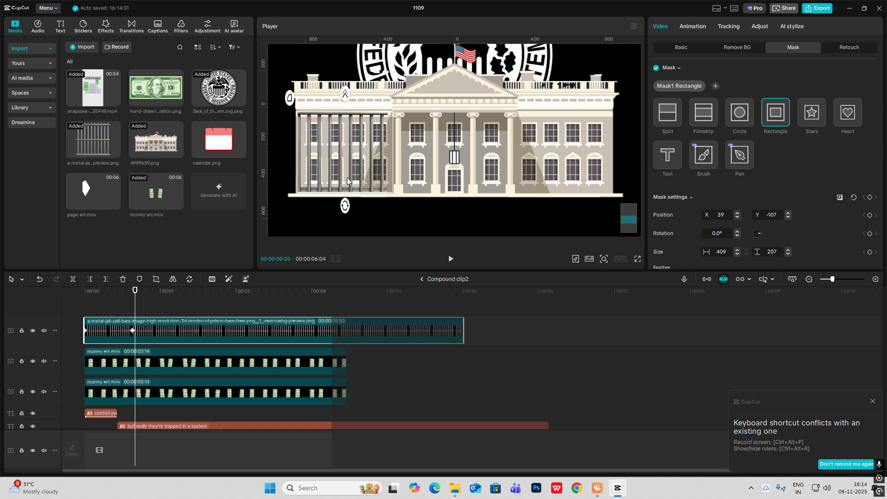
{"action": "left_click", "coordinate": [509, 190]}
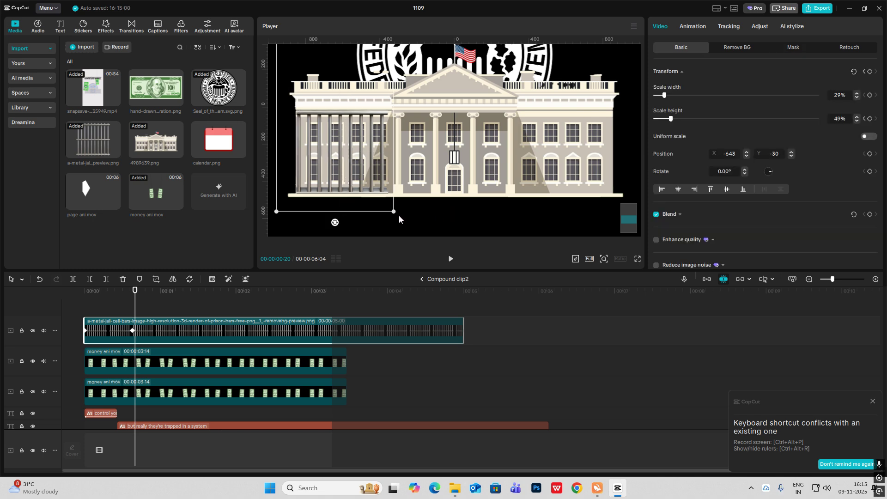
Move the jail bars layer beneath both money clips and the "control your money" caption, and play the animation from the start
{"action": "left_click_drag", "start_coordinate": [131, 316], "coordinate": [83, 314]}
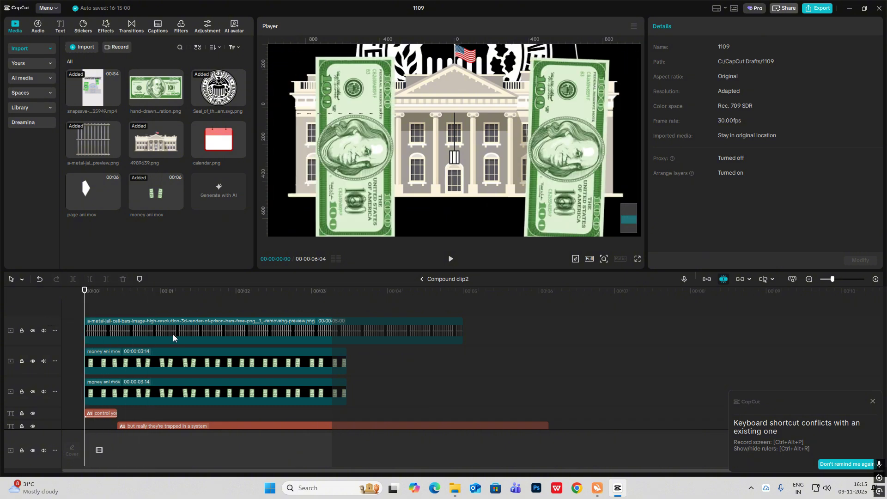
{"action": "left_click_drag", "start_coordinate": [134, 341], "coordinate": [150, 422]}
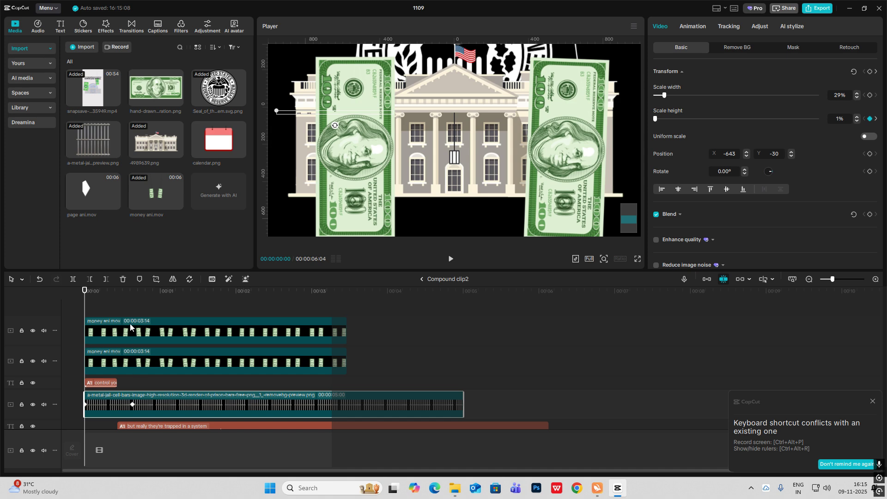
{"action": "key", "text": "space"}
{"action": "key", "text": "space"}
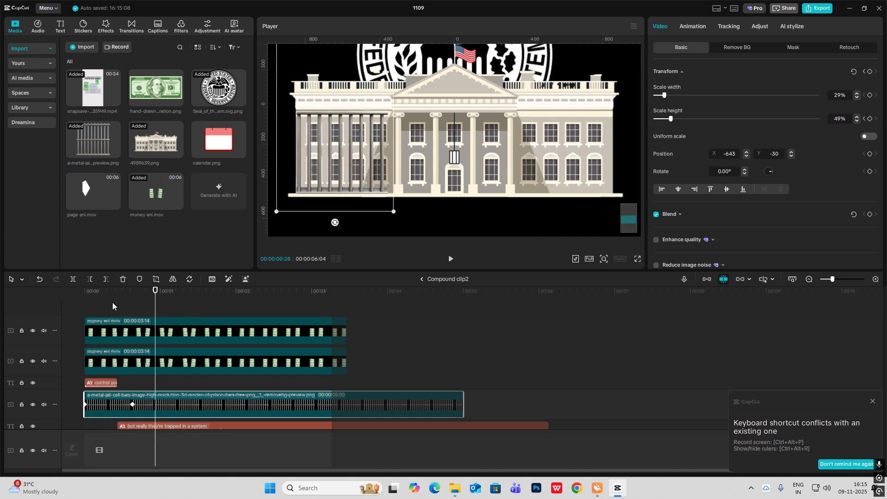
{"action": "left_click", "coordinate": [72, 309]}
{"action": "key", "text": "space"}
{"action": "key", "text": "space"}
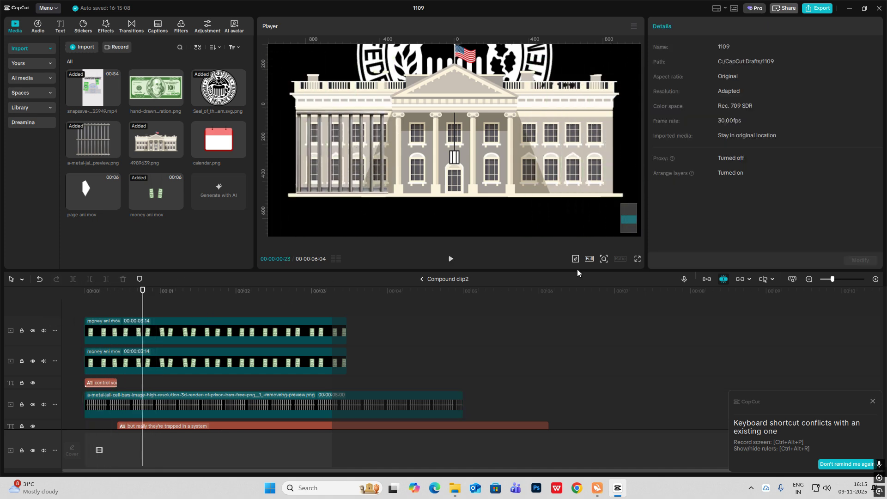
Return to the main timeline and check the bars' rise over the building in the full-frame view up to 00:00:03:08
{"action": "left_click", "coordinate": [436, 283]}
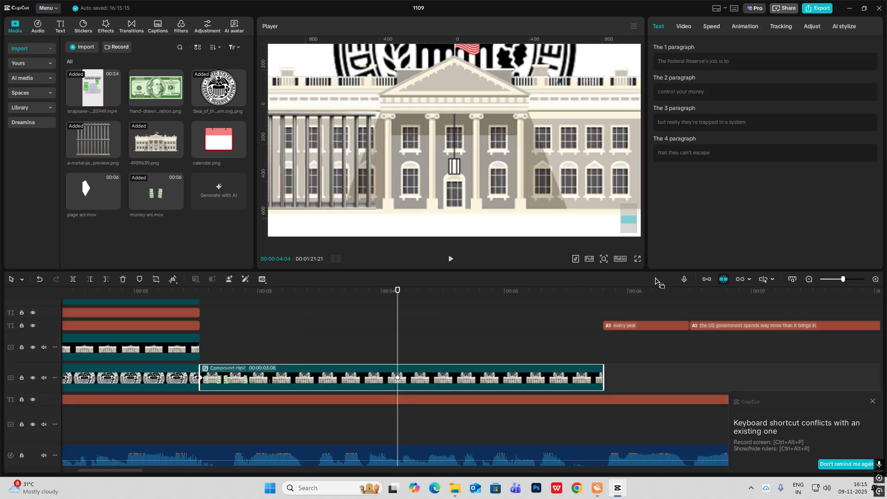
{"action": "left_click", "coordinate": [604, 261]}
{"action": "left_click_drag", "start_coordinate": [599, 276], "coordinate": [585, 277]}
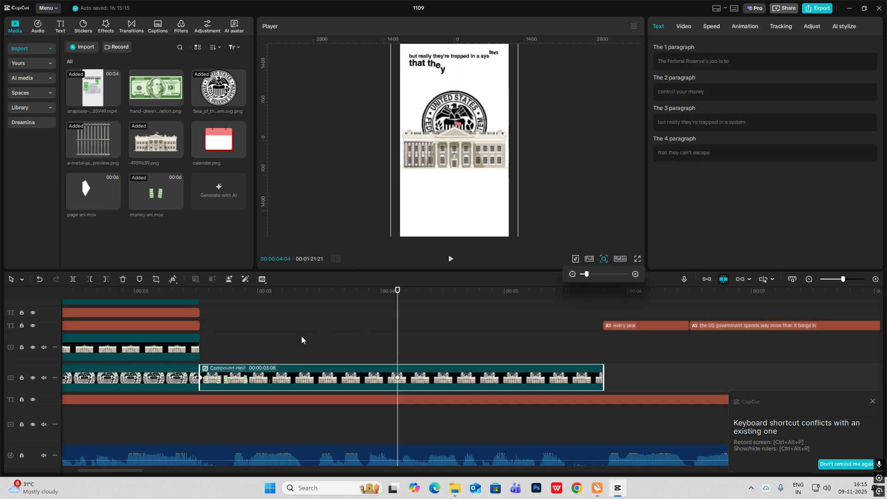
{"action": "left_click", "coordinate": [228, 335]}
{"action": "left_click_drag", "start_coordinate": [225, 334], "coordinate": [274, 340]}
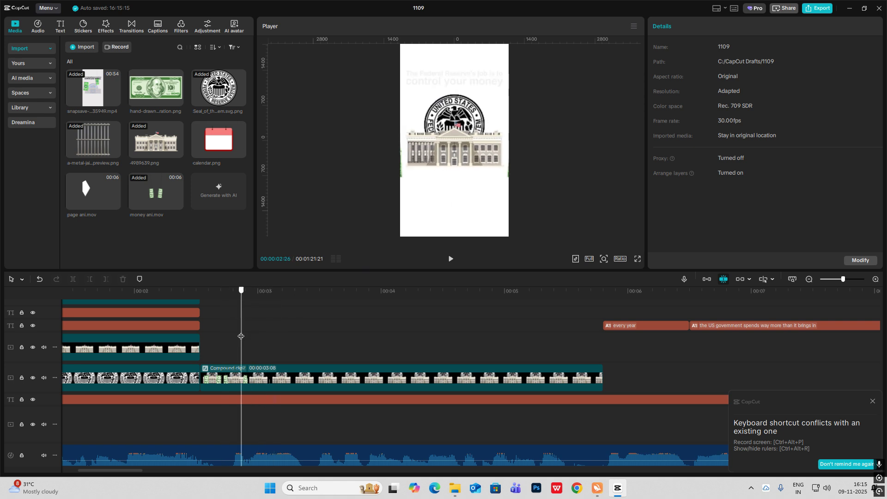
{"action": "left_click", "coordinate": [290, 340]}
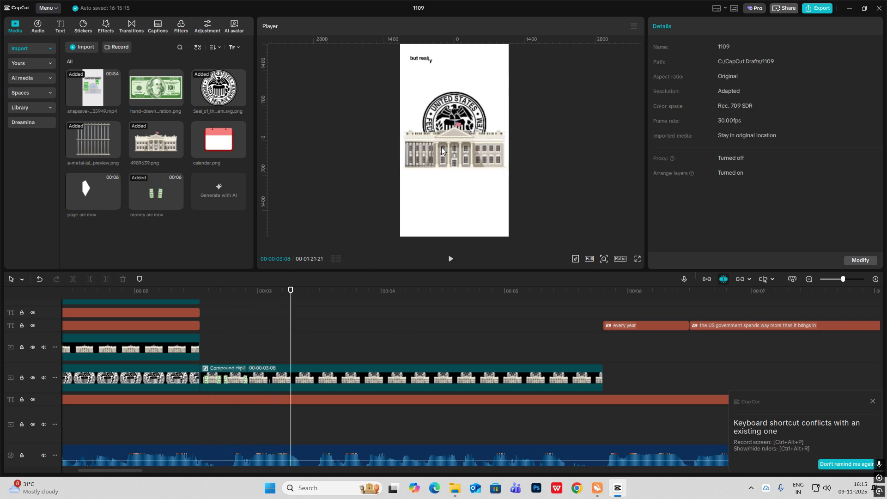
Open the compound clip, duplicate the jail bars layer onto a higher track, and start the copy at 00:00:00:13
{"action": "double_click", "coordinate": [242, 370]}
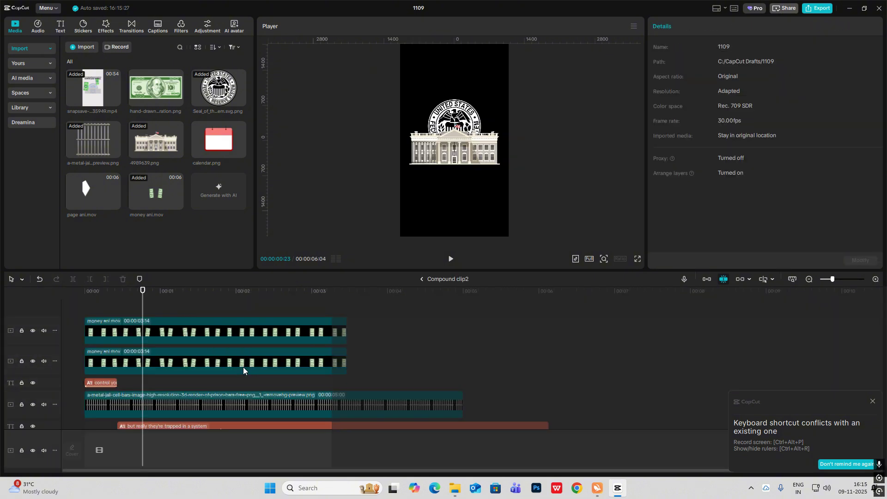
{"action": "left_click", "coordinate": [172, 399]}
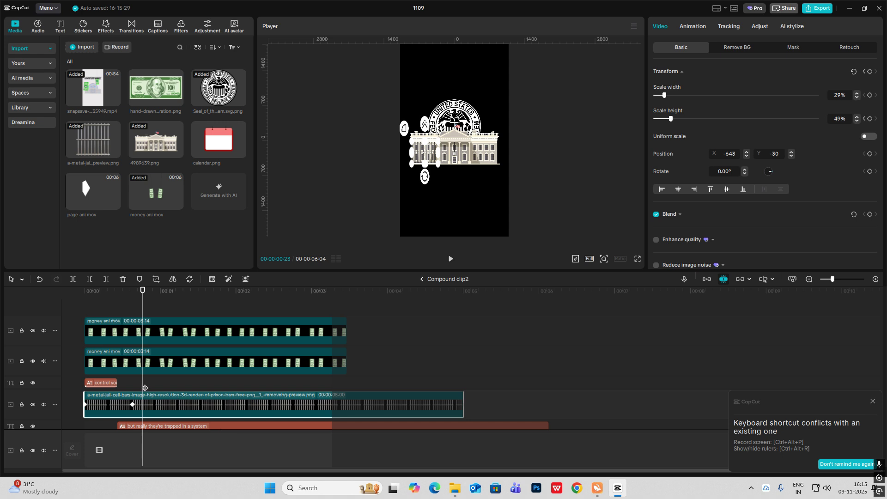
{"action": "left_click_drag", "start_coordinate": [145, 388], "coordinate": [164, 384]}
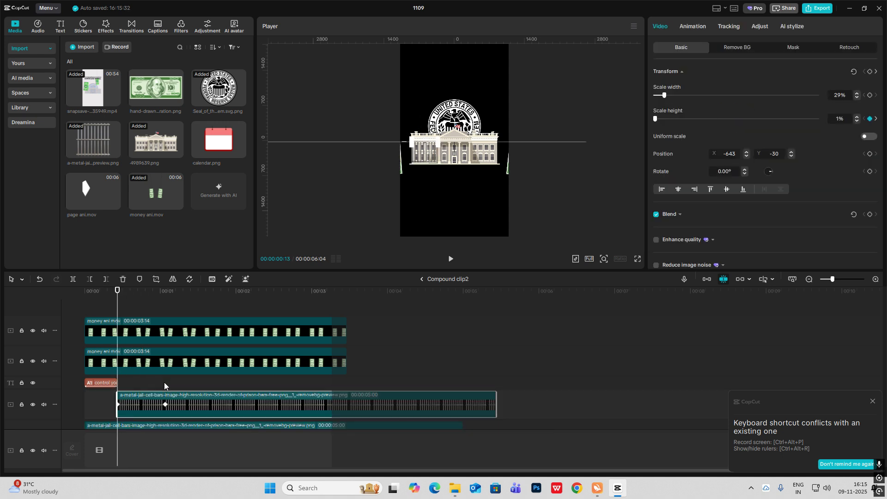
{"action": "left_click", "coordinate": [606, 260]}
{"action": "left_click_drag", "start_coordinate": [587, 275], "coordinate": [610, 274]}
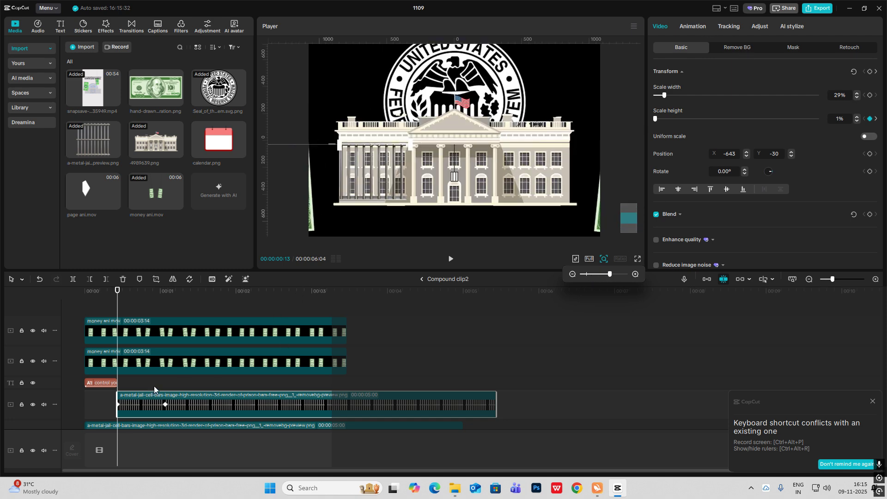
Move the duplicated jail bars from the building's left wing to its central columns
{"action": "key", "text": "space"}
{"action": "key", "text": "space"}
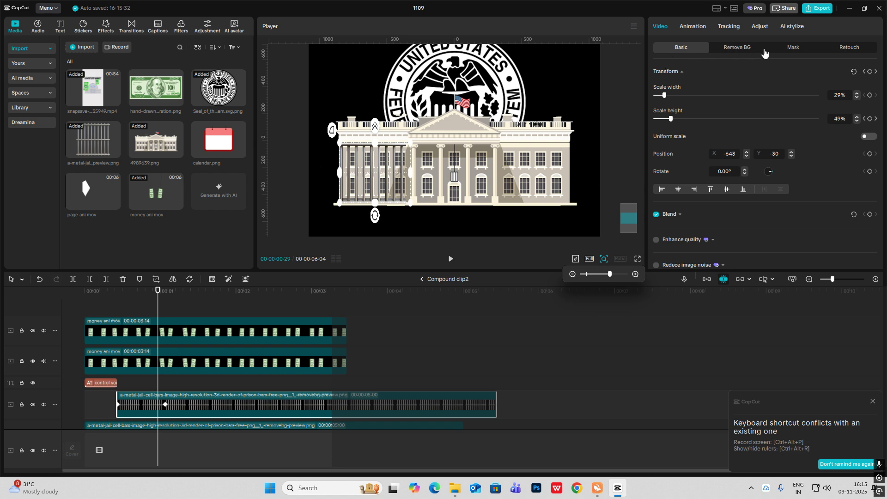
{"action": "left_click", "coordinate": [794, 48]}
{"action": "left_click", "coordinate": [686, 47]}
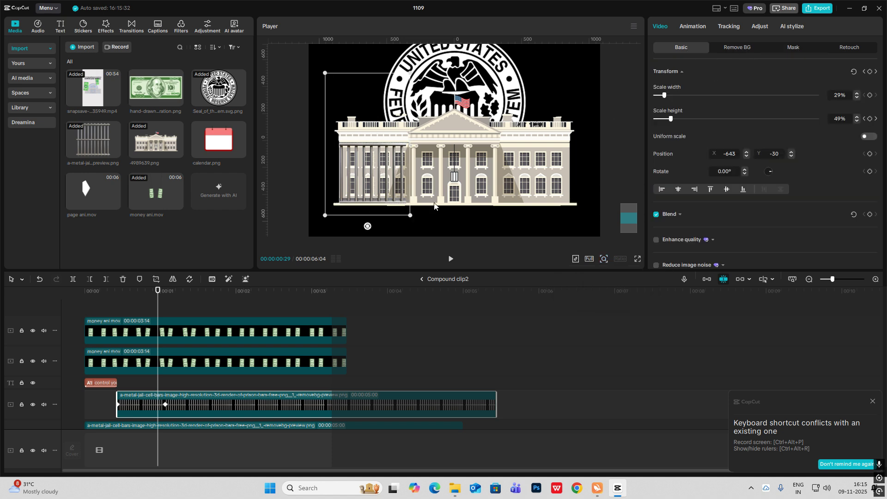
{"action": "left_click_drag", "start_coordinate": [374, 172], "coordinate": [456, 174]}
{"action": "left_click", "coordinate": [793, 48]}
{"action": "left_click", "coordinate": [680, 48]}
{"action": "left_click", "coordinate": [793, 47]}
{"action": "left_click", "coordinate": [680, 47]}
Paste a third jail bars layer starting shortly after the second, and move its bars over the building's right wing
{"action": "left_click", "coordinate": [69, 309]}
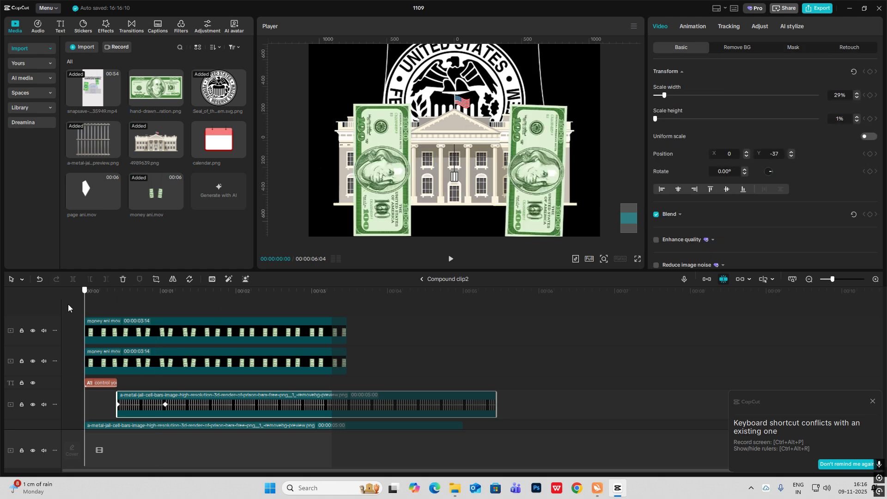
{"action": "key", "text": "space"}
{"action": "key", "text": "space"}
{"action": "scroll", "coordinate": [133, 393], "scroll_direction": "down", "scroll_amount": 1}
{"action": "left_click", "coordinate": [132, 402]}
{"action": "key", "text": "ctrl+c"}
{"action": "left_click", "coordinate": [133, 353]}
{"action": "key", "text": "ctrl+v"}
{"action": "key", "text": "space"}
{"action": "key", "text": "space"}
{"action": "left_click_drag", "start_coordinate": [369, 174], "coordinate": [531, 173]}
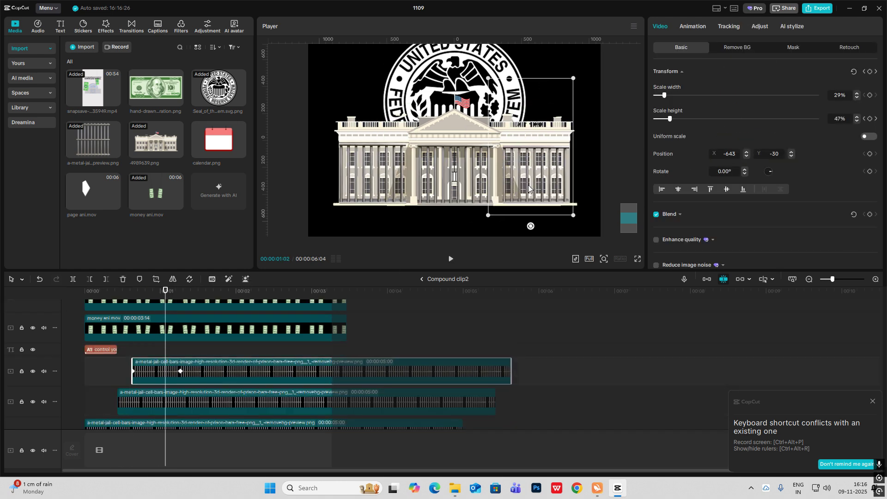
Return to the main timeline and play the edit from the start in full-frame view to check the staggered jail bars
{"action": "left_click", "coordinate": [68, 377]}
{"action": "key", "text": "space"}
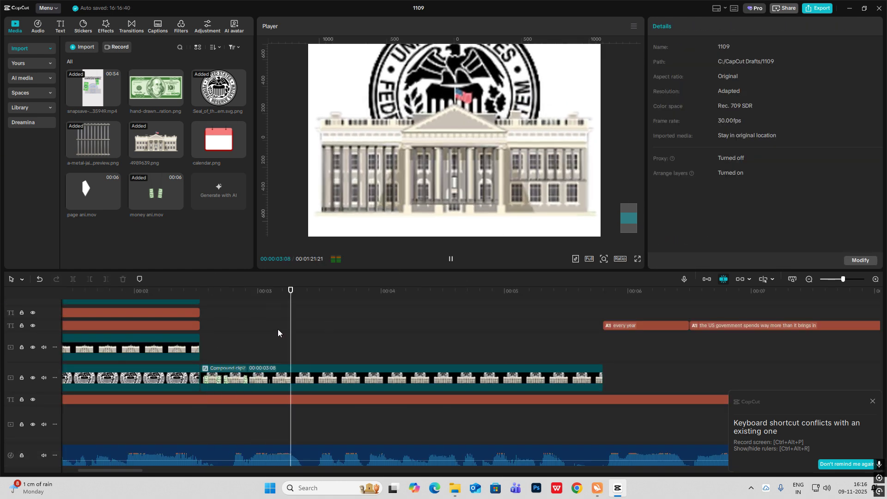
{"action": "key", "text": "space"}
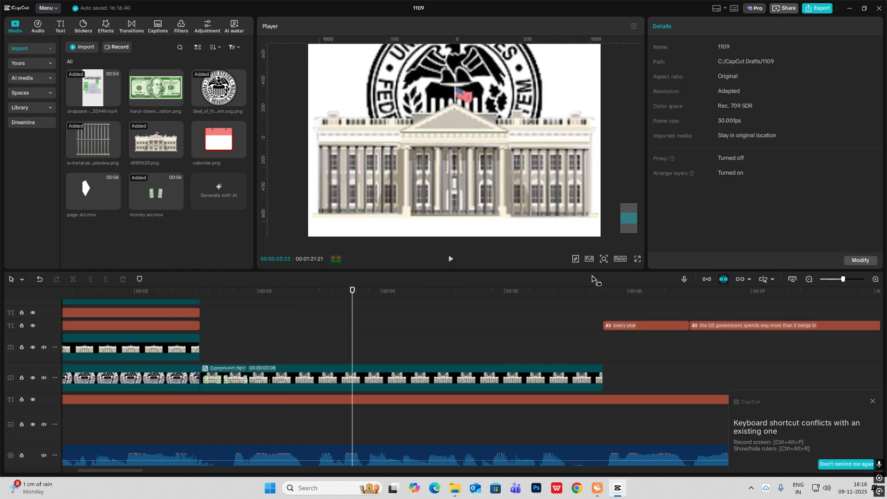
{"action": "left_click", "coordinate": [604, 259]}
{"action": "left_click_drag", "start_coordinate": [605, 274], "coordinate": [590, 275]}
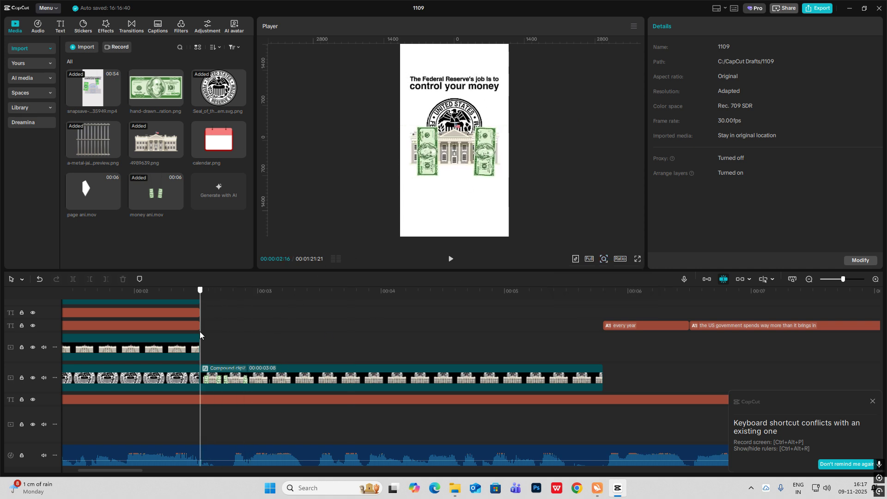
{"action": "key", "text": "Home"}
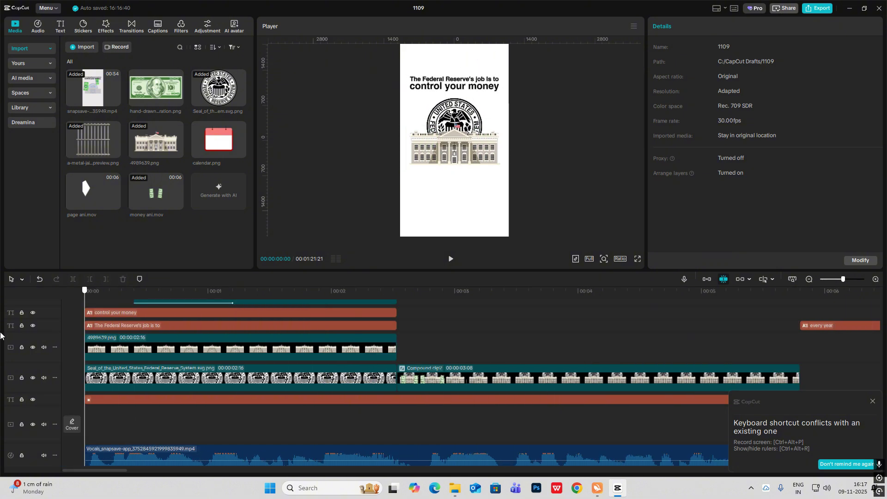
{"action": "key", "text": "space"}
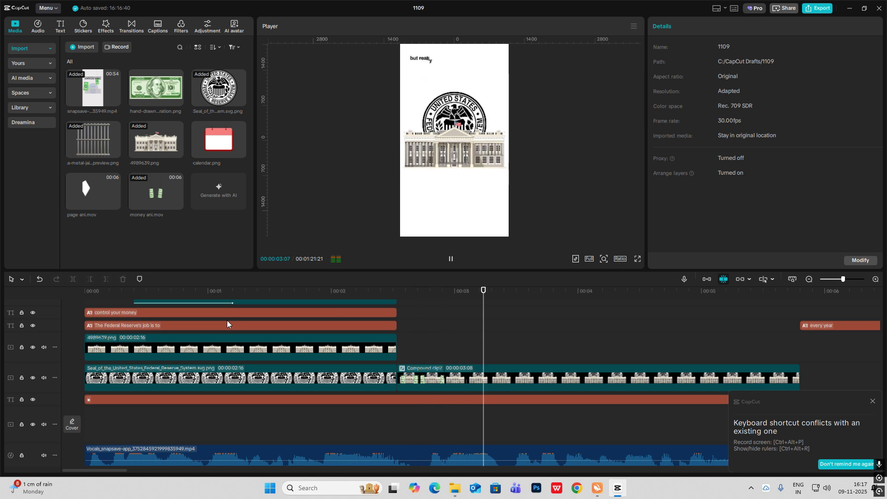
{"action": "key", "text": "space"}
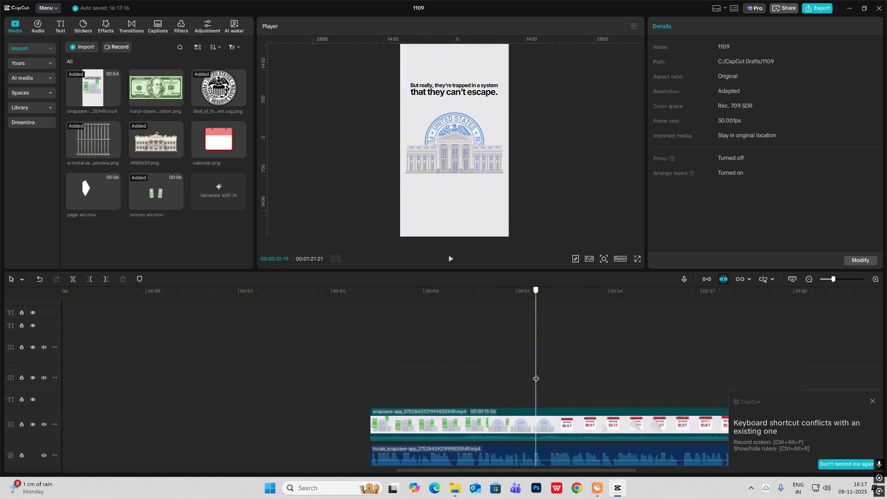
Extend the compound clip to a duration of 00:00:05:24 and add Transform keyframes to it at 00:00:05:16
{"action": "left_click_drag", "start_coordinate": [535, 376], "coordinate": [256, 362]}
{"action": "left_click", "coordinate": [258, 367]}
{"action": "left_click", "coordinate": [695, 28]}
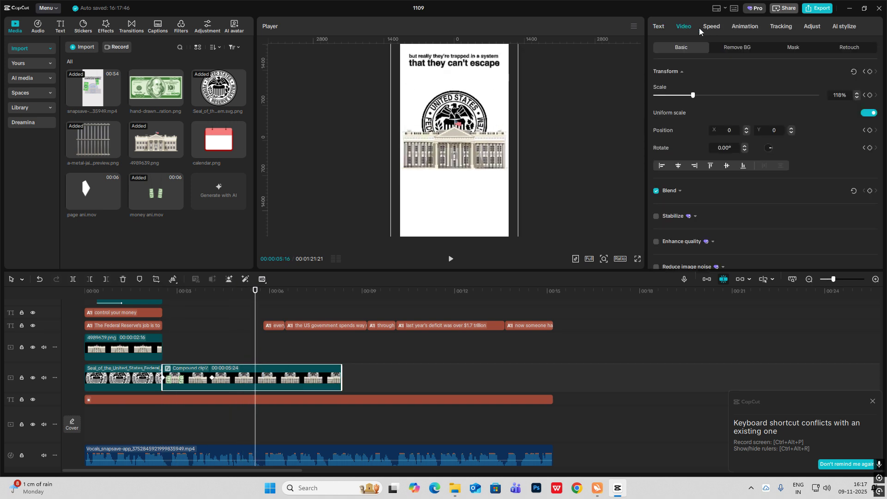
{"action": "left_click", "coordinate": [871, 72]}
Shift the compound scene upward in the frame at 00:00:06:08 so it animates from the previous keyframe
{"action": "left_click_drag", "start_coordinate": [254, 355], "coordinate": [278, 359]}
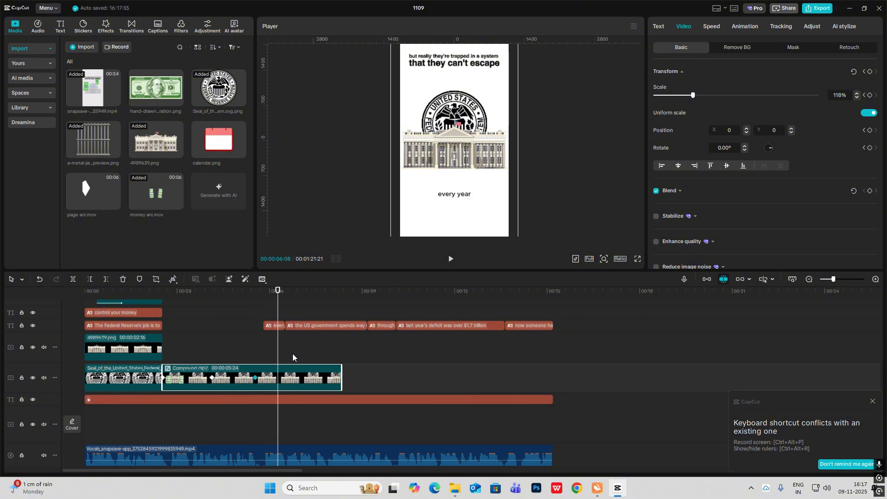
{"action": "key", "text": "alt+k"}
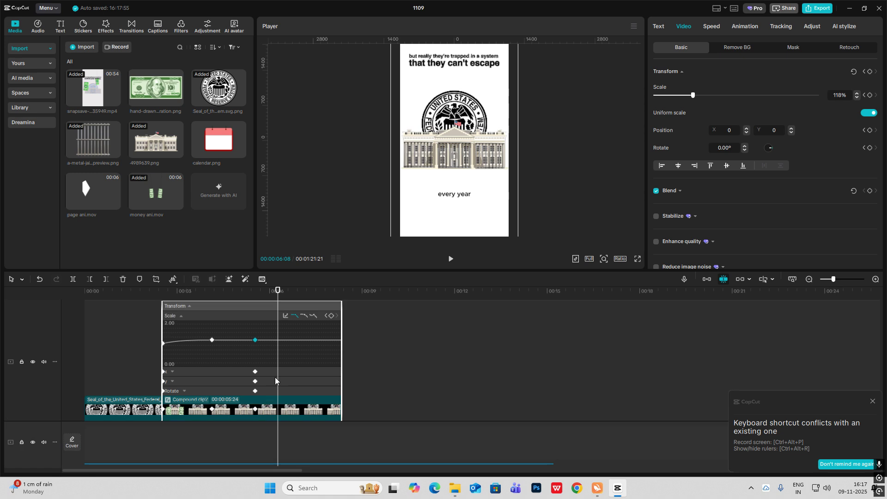
{"action": "key", "text": "alt+k"}
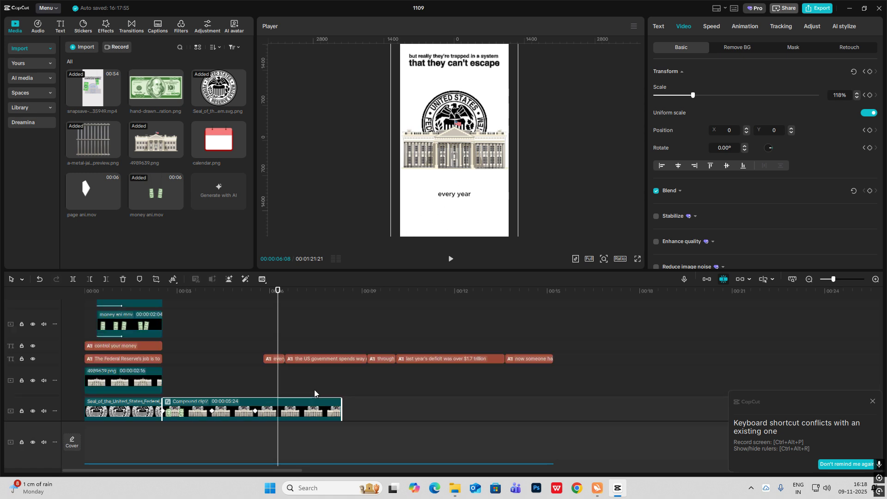
{"action": "left_click_drag", "start_coordinate": [459, 168], "coordinate": [462, 152]}
Apply the Cubic Out preset curve to the compound clip's Y position between its two keyframes
{"action": "scroll", "coordinate": [261, 357], "scroll_direction": "down", "scroll_amount": 1}
{"action": "left_click", "coordinate": [261, 358]}
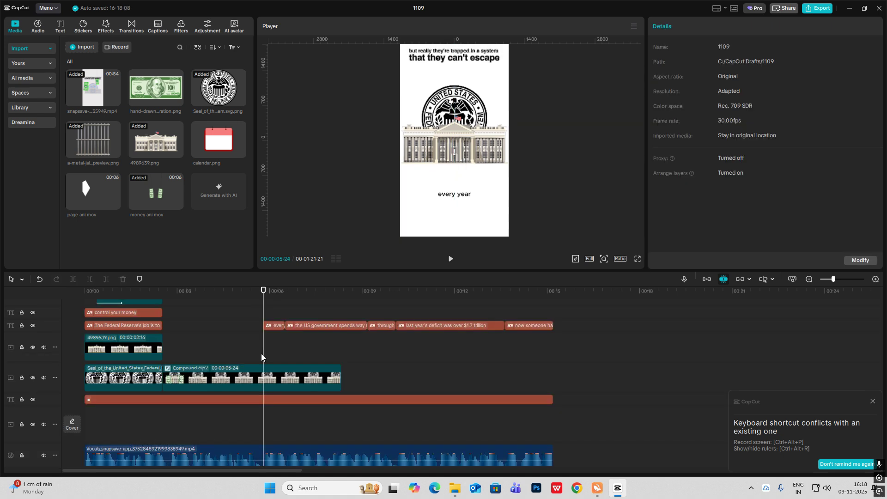
{"action": "left_click", "coordinate": [260, 380]}
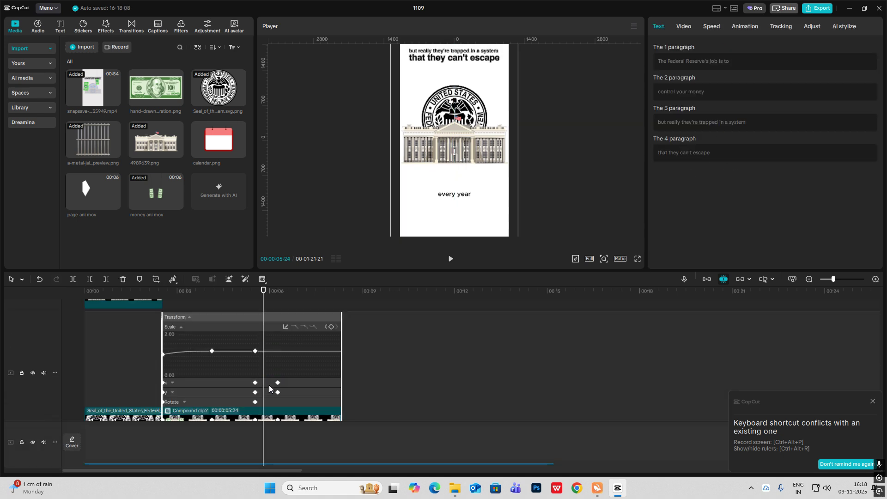
{"action": "left_click", "coordinate": [271, 384]}
{"action": "left_click", "coordinate": [267, 392]}
{"action": "left_click", "coordinate": [268, 377]}
{"action": "left_click", "coordinate": [285, 347]}
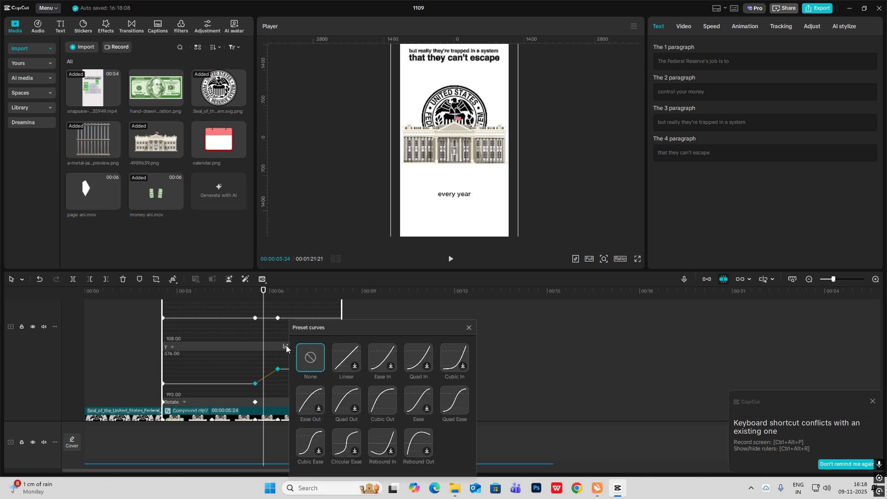
{"action": "left_click", "coordinate": [382, 397]}
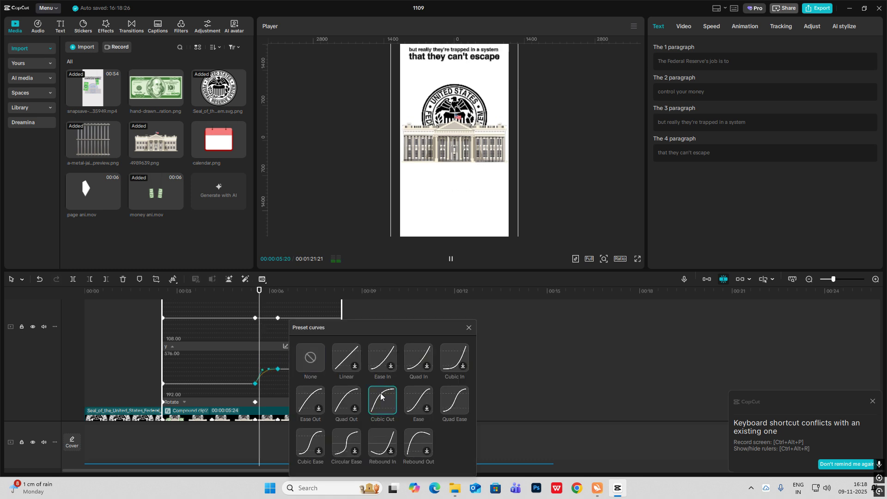
{"action": "left_click", "coordinate": [469, 327]}
{"action": "left_click", "coordinate": [328, 395]}
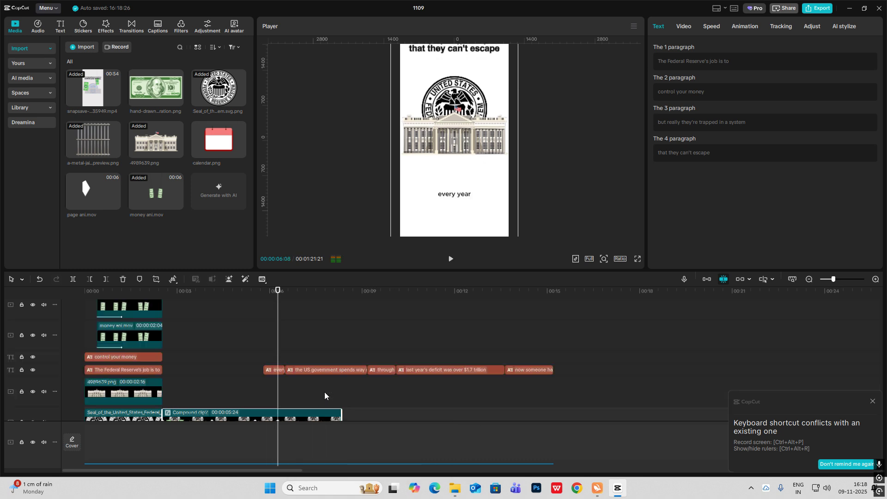
Play the compound scene's upward move from 00:00:05:07
{"action": "scroll", "coordinate": [245, 366], "scroll_direction": "down", "scroll_amount": 2}
{"action": "left_click", "coordinate": [247, 363]}
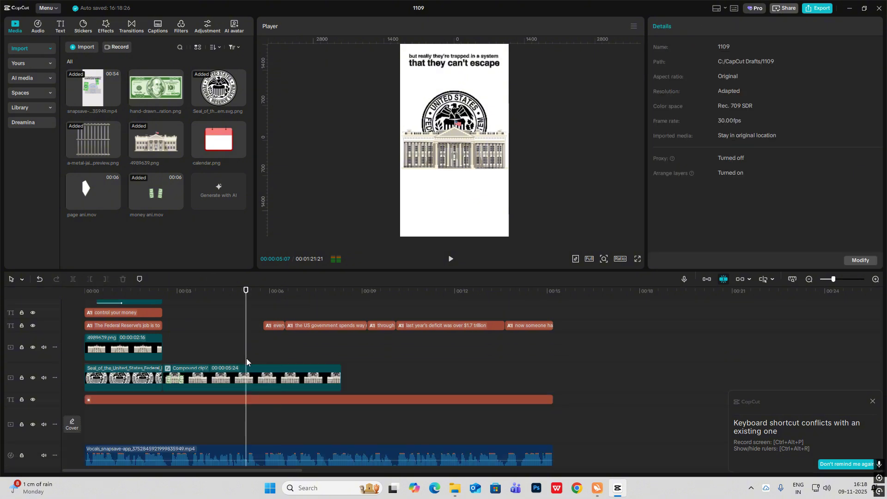
{"action": "key", "text": "space"}
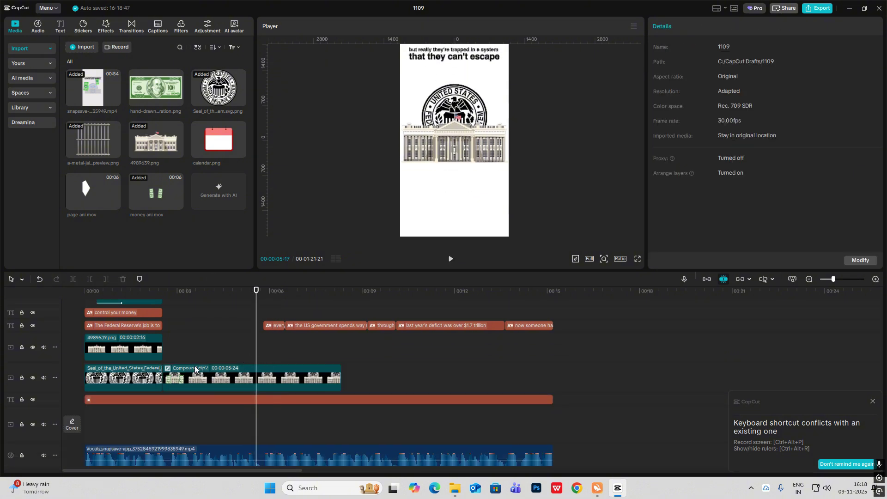
Inside the compound clip, add an exit animation to the "but really they're trapped in a system" and "that they can't escape" captions
{"action": "double_click", "coordinate": [250, 375]}
{"action": "scroll", "coordinate": [224, 372], "scroll_direction": "up", "scroll_amount": 3}
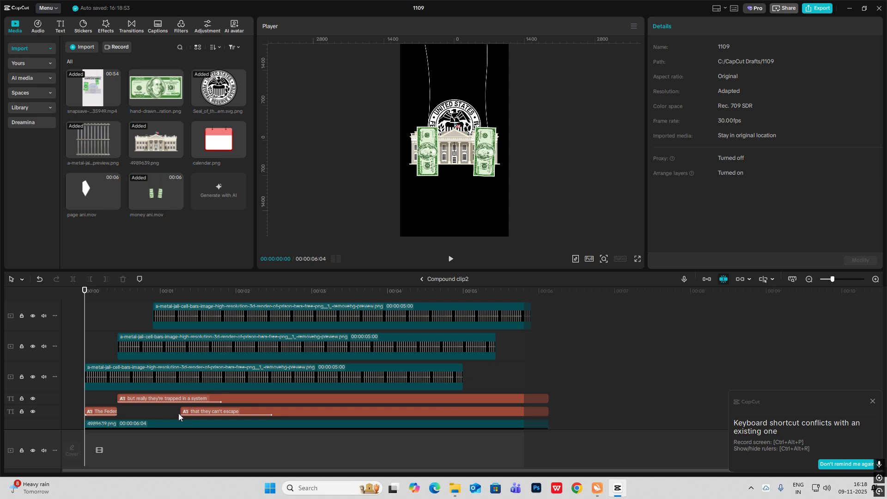
{"action": "left_click", "coordinate": [164, 418]}
{"action": "left_click_drag", "start_coordinate": [499, 314], "coordinate": [471, 314]}
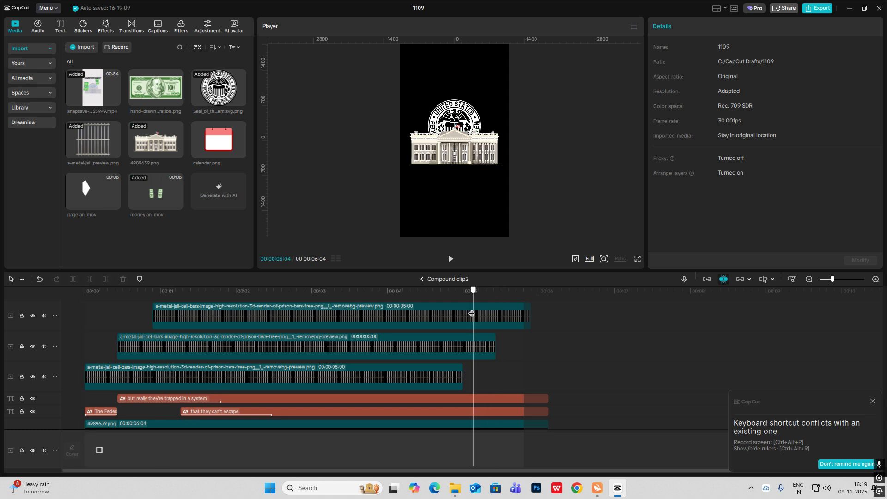
{"action": "scroll", "coordinate": [478, 360], "scroll_direction": "down", "scroll_amount": 1}
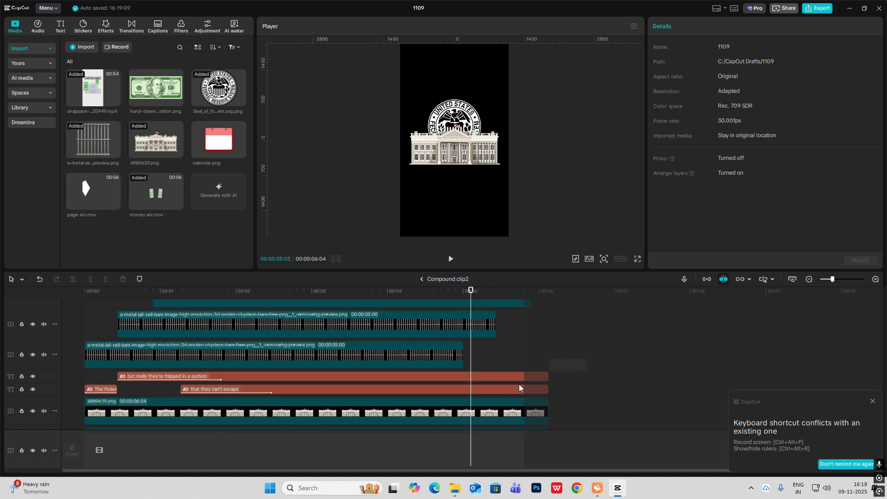
{"action": "left_click", "coordinate": [520, 388]}
{"action": "left_click", "coordinate": [725, 26]}
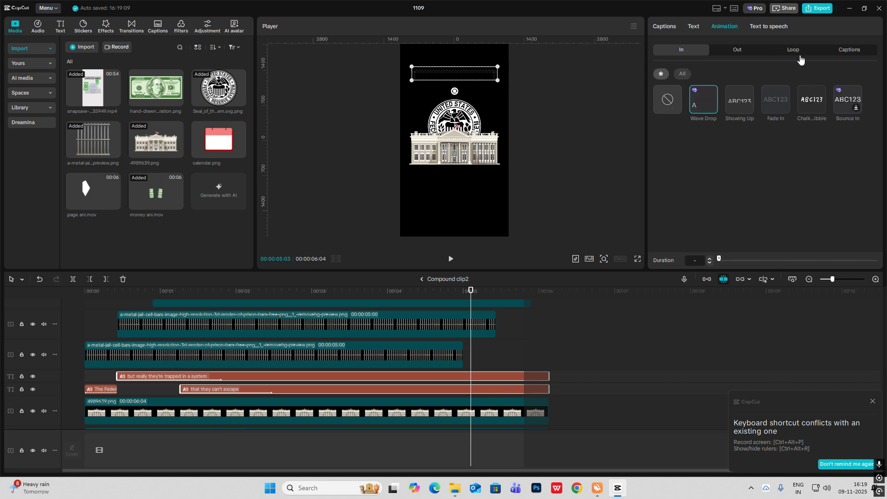
{"action": "left_click", "coordinate": [739, 51]}
{"action": "left_click", "coordinate": [815, 102]}
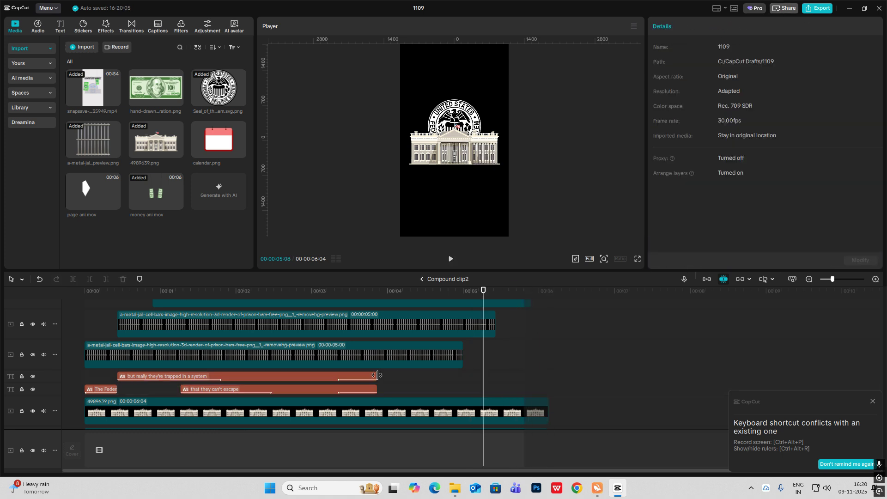
Trim both "trapped in a system" and "can't escape" captions to end at 00:00:03:03, and return to the main timeline
{"action": "left_click_drag", "start_coordinate": [377, 376], "coordinate": [319, 377]}
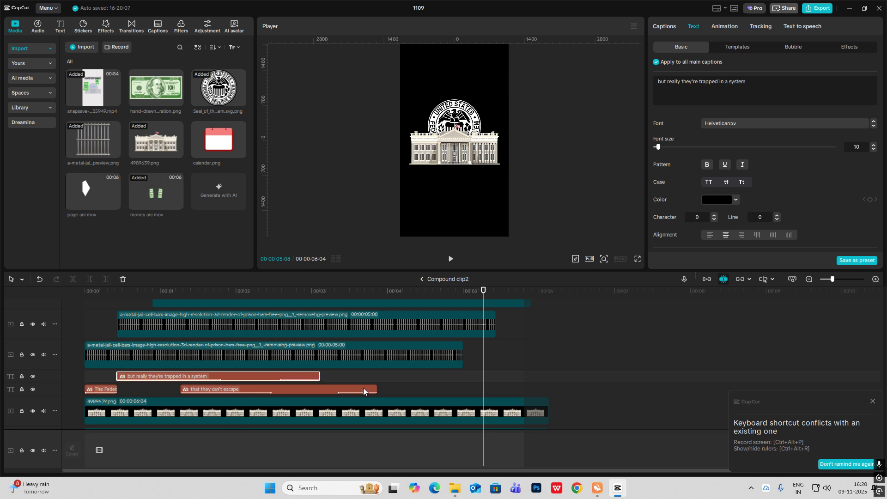
{"action": "left_click_drag", "start_coordinate": [376, 390], "coordinate": [319, 389]}
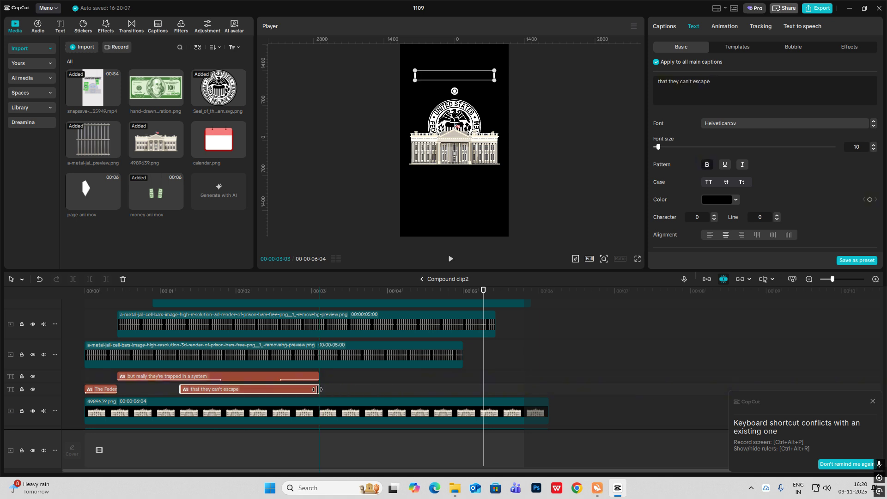
{"action": "left_click", "coordinate": [421, 280]}
Play the captions' exit with the scene's upward move, and select the compound clip at 00:00:06:11
{"action": "left_click", "coordinate": [243, 347]}
{"action": "key", "text": "space"}
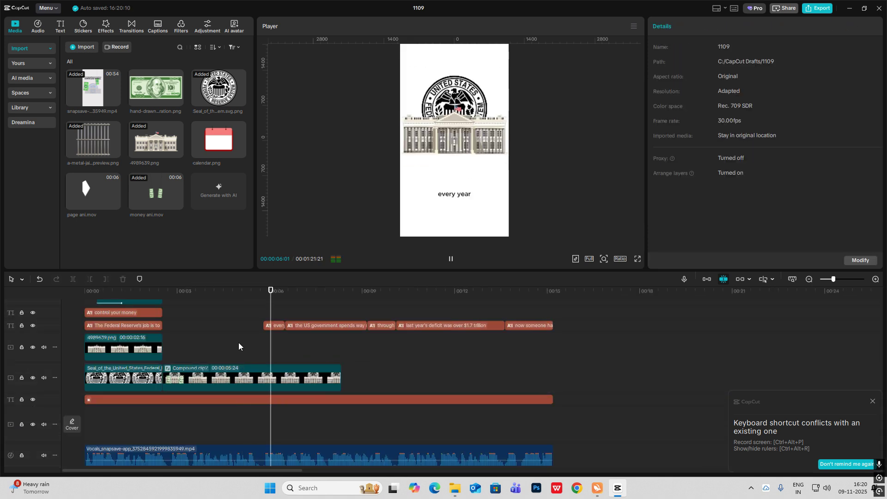
{"action": "left_click", "coordinate": [239, 346]}
{"action": "key", "text": "space"}
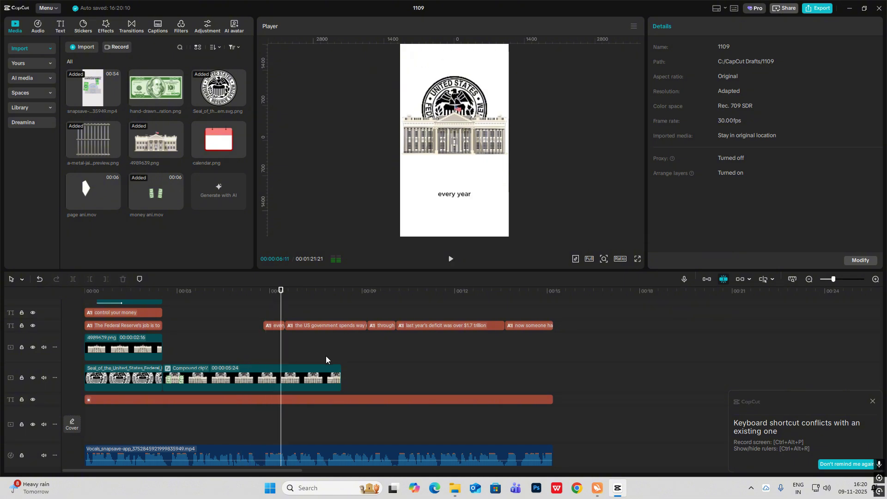
{"action": "left_click", "coordinate": [282, 370]}
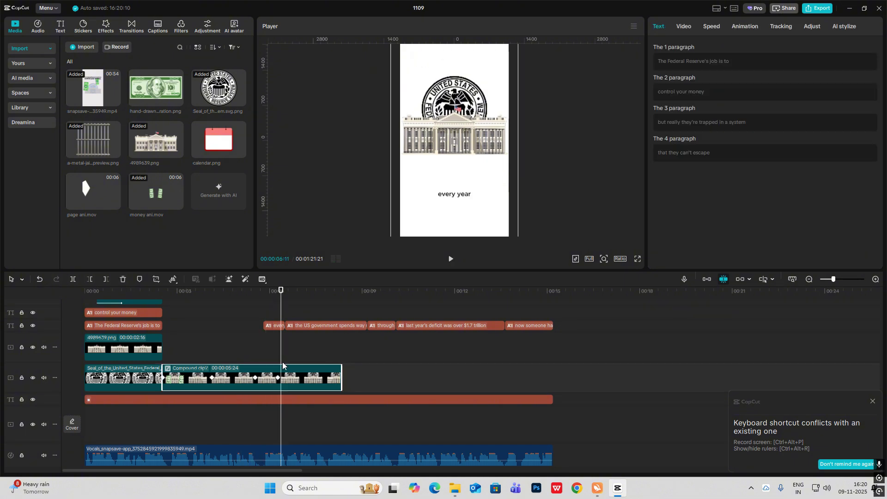
Nest the building scene clip into a new compound clip, split it at 00:00:05:19 and delete the remainder
{"action": "key", "text": "alt+g"}
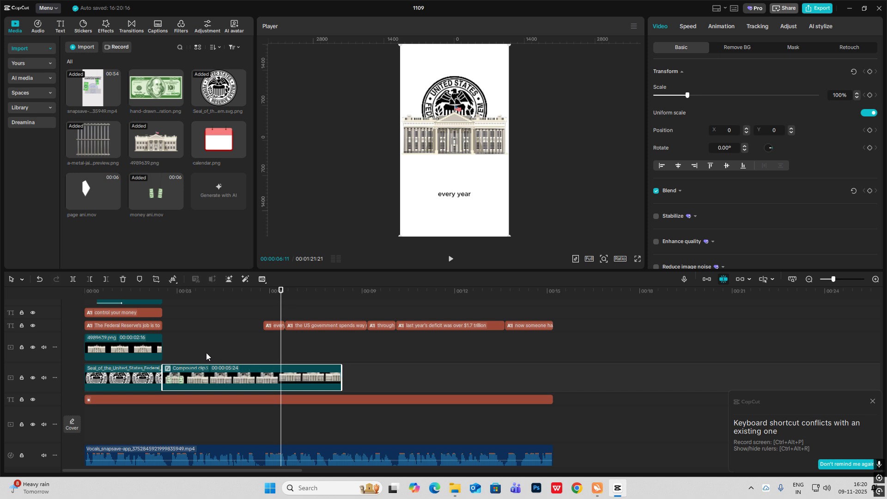
{"action": "left_click", "coordinate": [206, 357]}
{"action": "left_click_drag", "start_coordinate": [206, 358], "coordinate": [241, 361]}
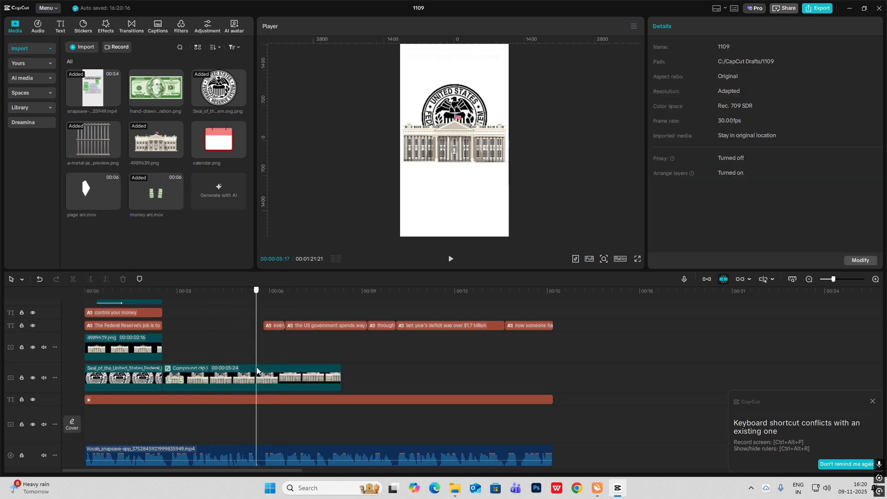
{"action": "left_click", "coordinate": [259, 359]}
{"action": "left_click", "coordinate": [258, 360]}
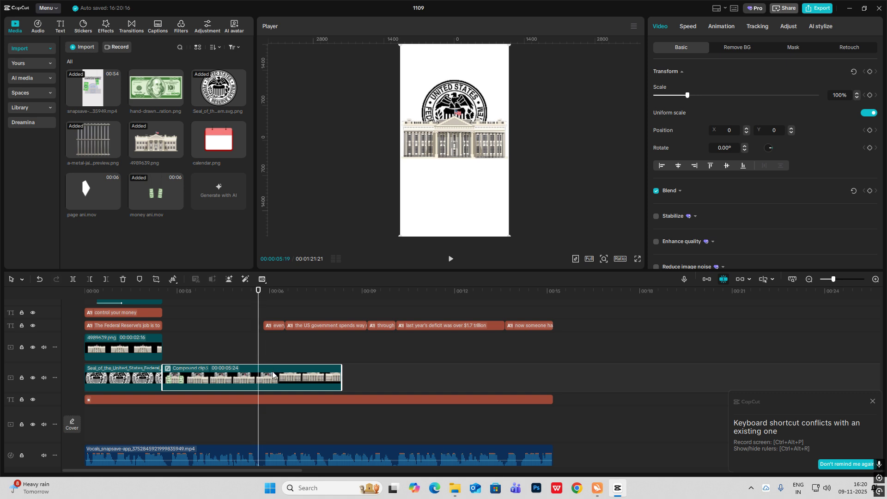
{"action": "key", "text": "ctrl+b"}
{"action": "key", "text": "Delete"}
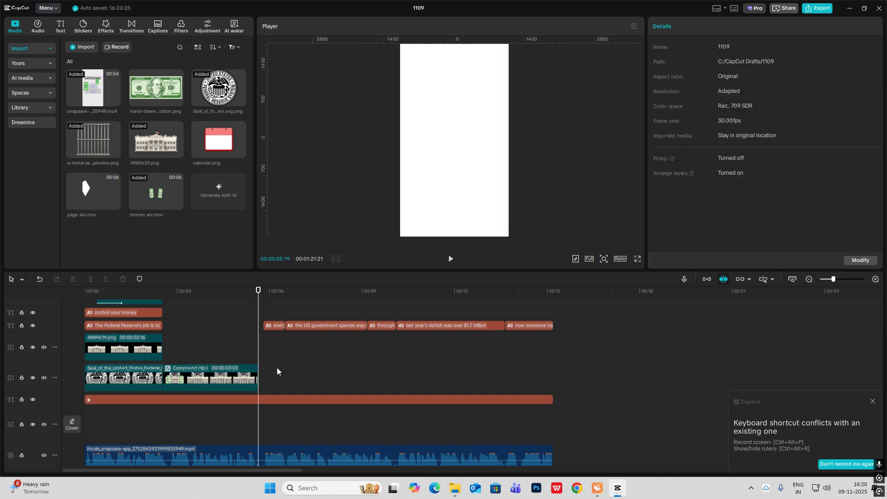
Play the short from the start and scrub through the "that they can't escape" caption exit to 00:00:05:14
{"action": "left_click", "coordinate": [216, 345]}
{"action": "left_click", "coordinate": [86, 292]}
{"action": "key", "text": "space"}
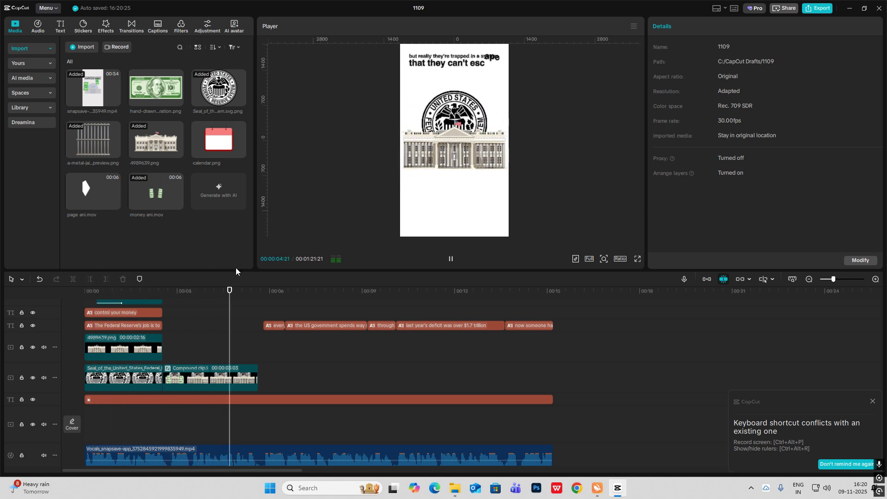
{"action": "key", "text": "space"}
{"action": "left_click", "coordinate": [240, 344]}
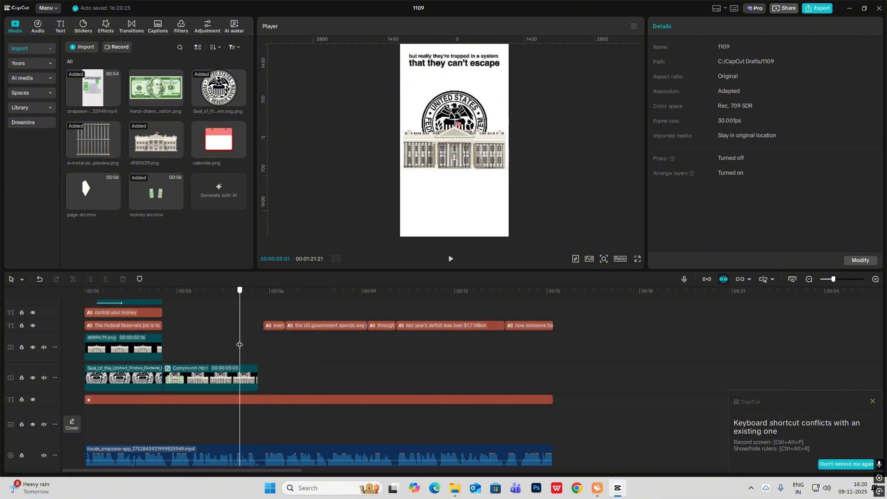
{"action": "left_click_drag", "start_coordinate": [240, 345], "coordinate": [259, 349]}
{"action": "left_click", "coordinate": [253, 348]}
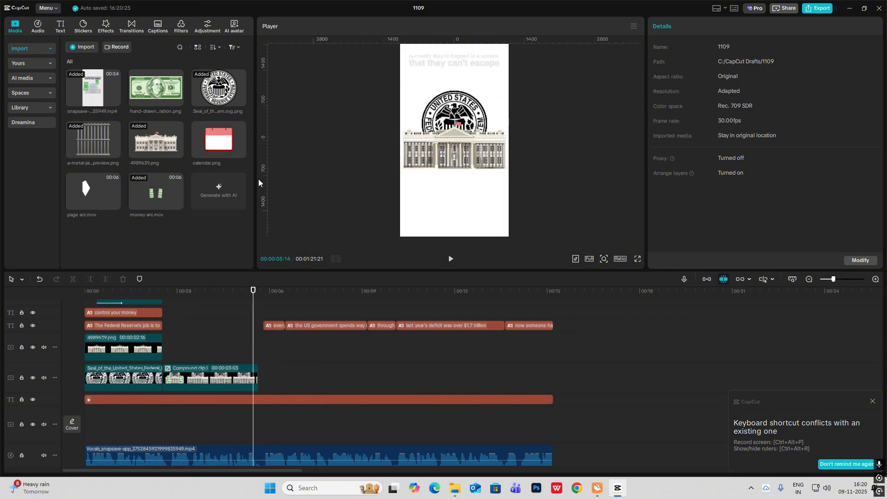
Place calendar.png directly after the building scene clip, and play the reference video's deficit calendar from 00:00:52:06
{"action": "left_click_drag", "start_coordinate": [222, 141], "coordinate": [273, 378]}
{"action": "left_click", "coordinate": [809, 279]}
{"action": "left_click", "coordinate": [488, 391]}
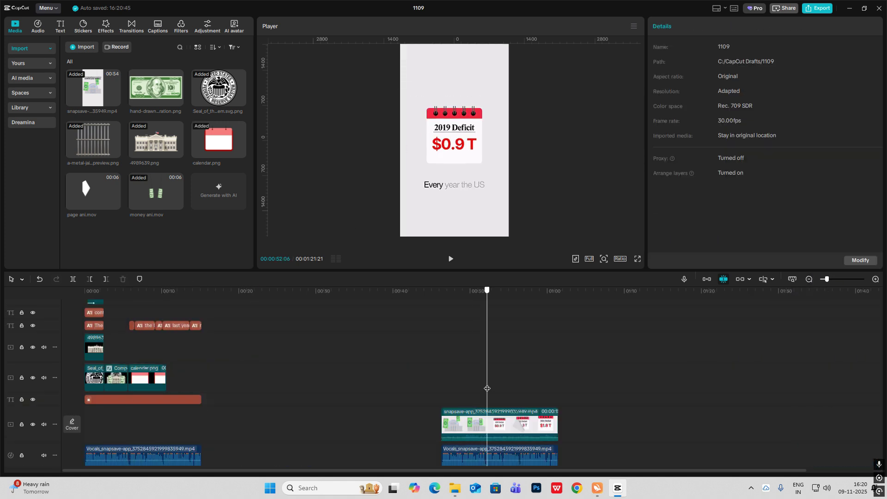
{"action": "key", "text": "space"}
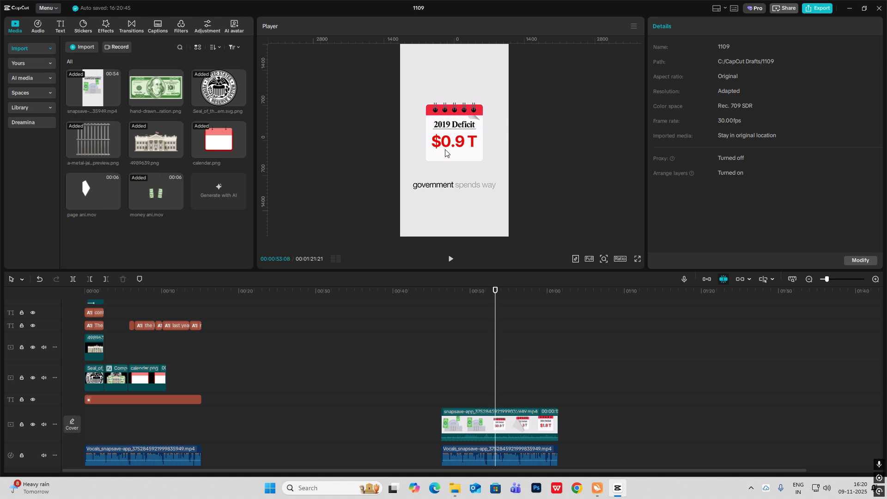
Add a black underlined "2019 deficit" text on the calendar and a red FF0000 "$0.91T" text beneath it
{"action": "left_click_drag", "start_coordinate": [495, 364], "coordinate": [135, 347]}
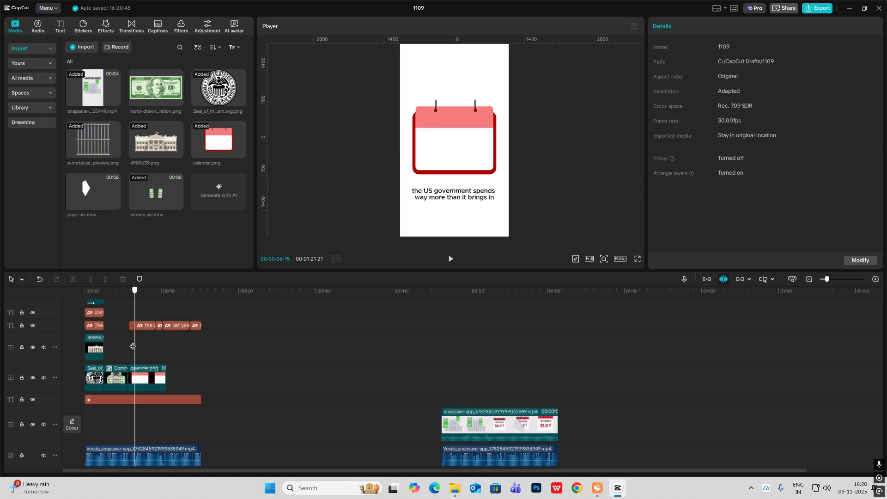
{"action": "left_click", "coordinate": [60, 25]}
{"action": "left_click", "coordinate": [98, 74]}
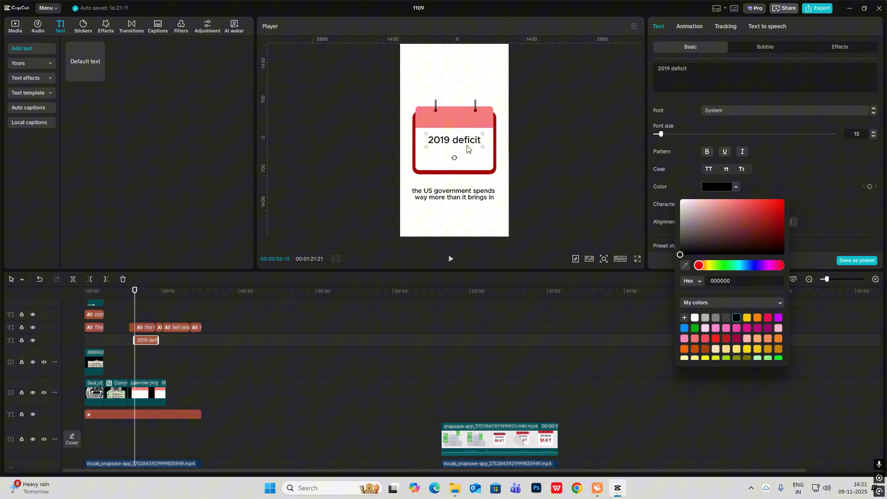
{"action": "left_click", "coordinate": [489, 403]}
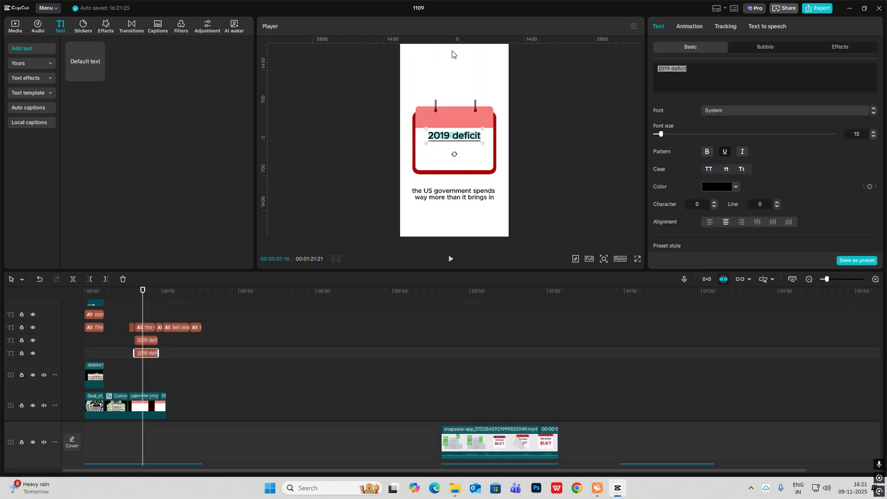
{"action": "type", "text": "$0.91t"}
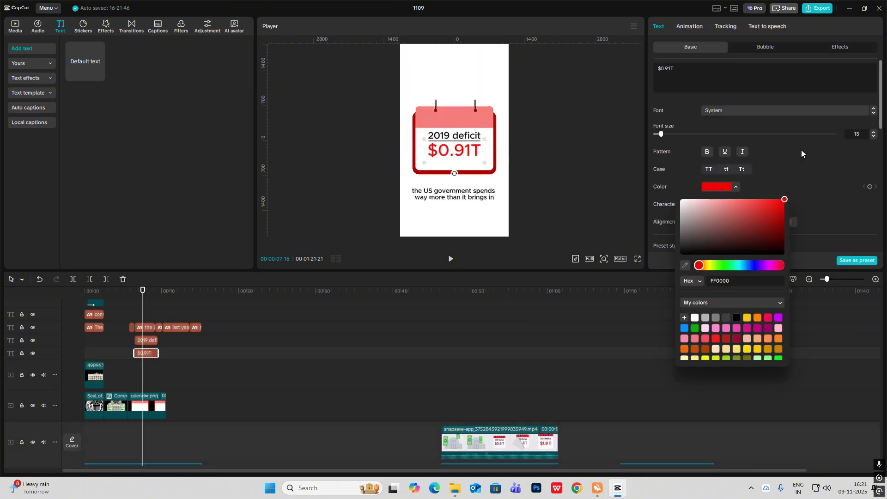
Align the start of both texts with the calendar at 00:00:05:19, and combine texts and calendar into a compound clip
{"action": "left_click", "coordinate": [138, 351]}
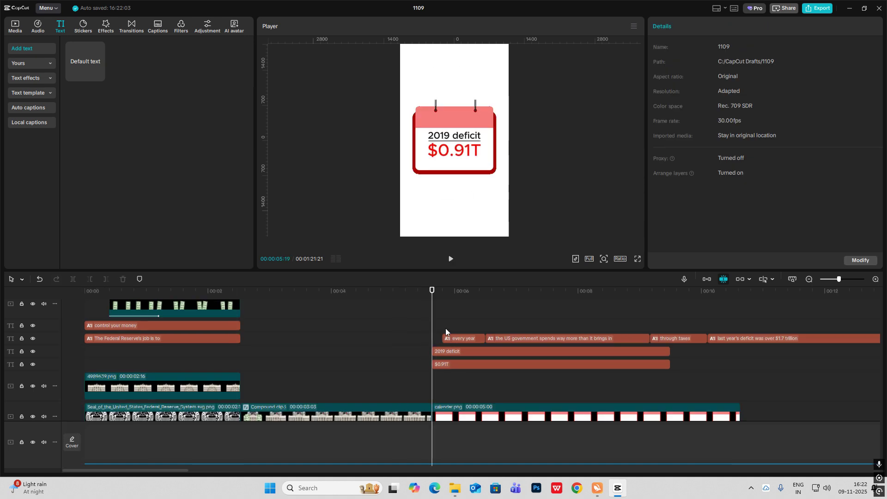
{"action": "left_click", "coordinate": [551, 405]}
{"action": "key", "text": "alt+g"}
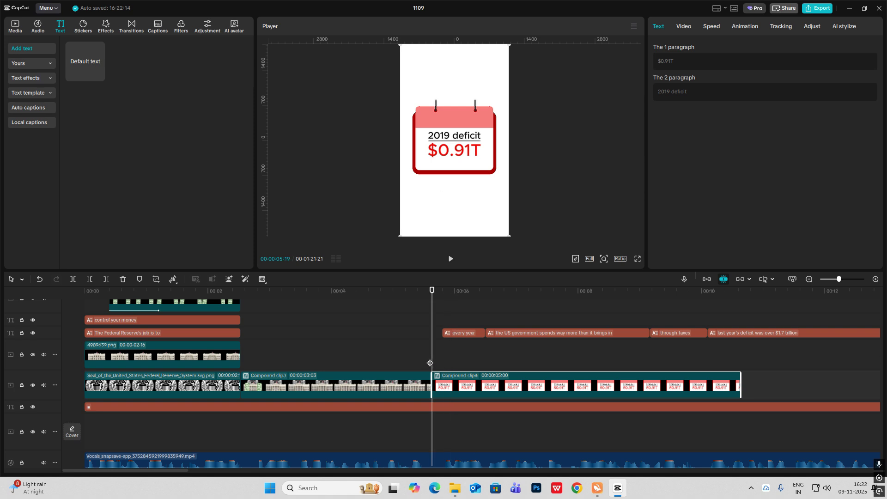
Add transform keyframes to the calendar compound clip at 00:00:05:19 and 00:00:06:15
{"action": "left_click", "coordinate": [809, 279]}
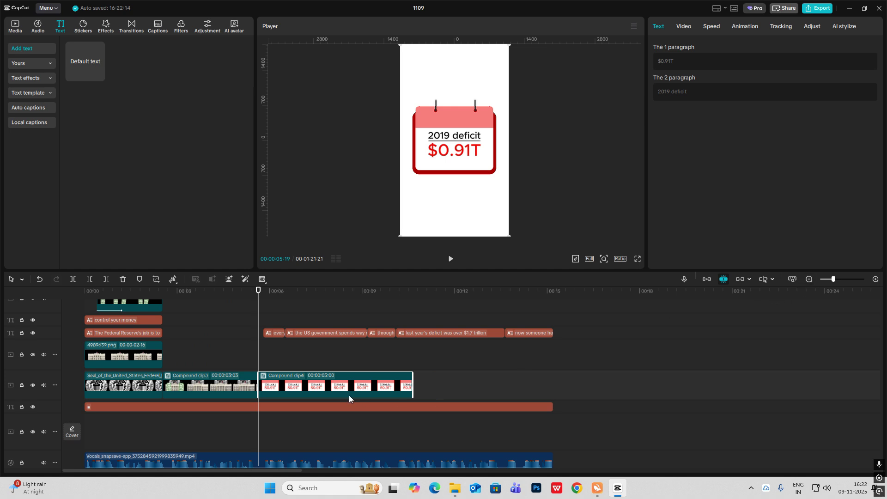
{"action": "left_click", "coordinate": [685, 26]}
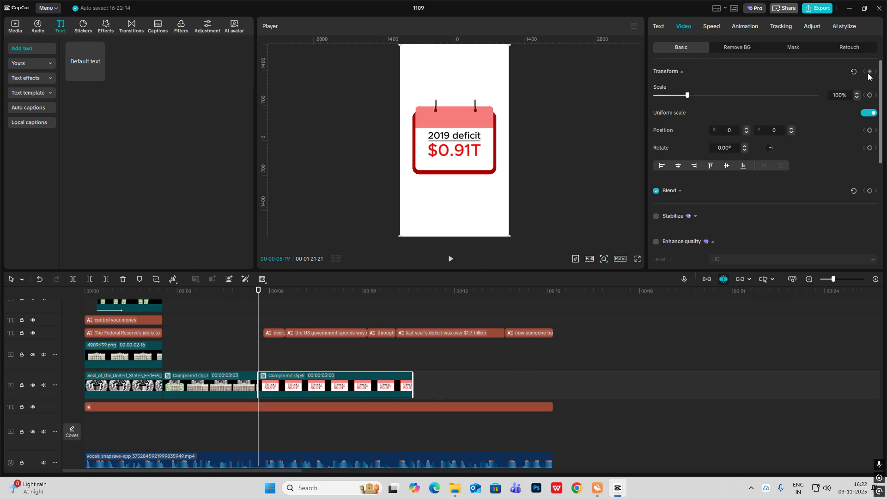
{"action": "left_click", "coordinate": [870, 72]}
{"action": "left_click_drag", "start_coordinate": [260, 363], "coordinate": [283, 364]}
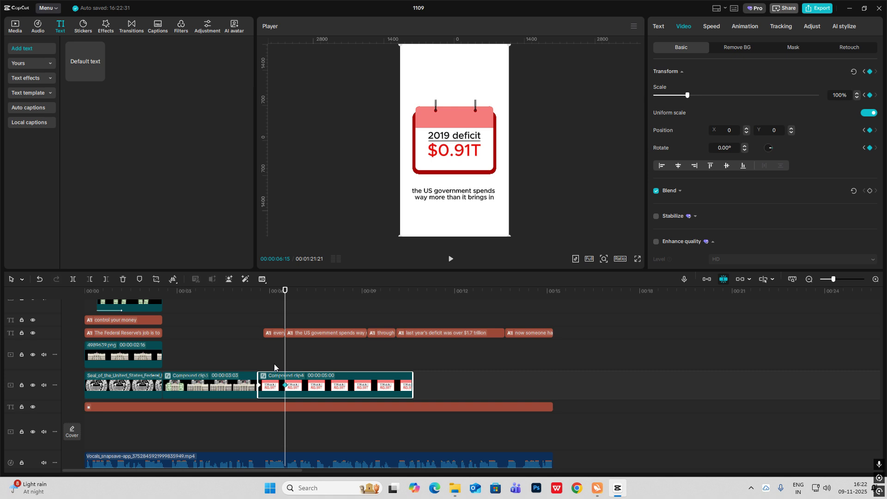
Lower the calendar compound clip to Y -437 at its first keyframe, 00:00:05:19
{"action": "key", "text": "Left"}
{"action": "key", "text": "Left"}
{"action": "key", "text": "Left"}
{"action": "key", "text": "Left"}
{"action": "key", "text": "Left"}
{"action": "key", "text": "Left"}
{"action": "key", "text": "Left"}
{"action": "key", "text": "Left"}
{"action": "key", "text": "Left"}
{"action": "key", "text": "Left"}
{"action": "key", "text": "Left"}
{"action": "key", "text": "Left"}
{"action": "key", "text": "Left"}
{"action": "key", "text": "Left"}
{"action": "key", "text": "Left"}
{"action": "key", "text": "Left"}
{"action": "key", "text": "Left"}
{"action": "key", "text": "Left"}
{"action": "key", "text": "Left"}
{"action": "key", "text": "Left"}
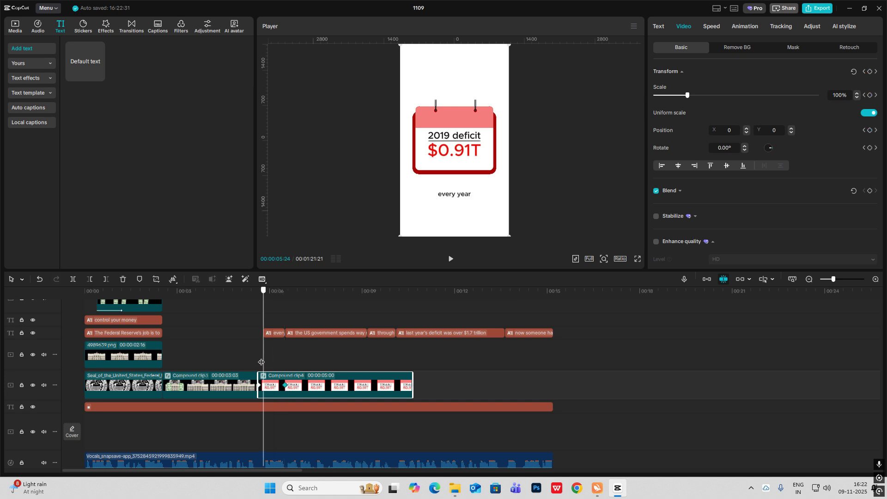
{"action": "left_click_drag", "start_coordinate": [468, 159], "coordinate": [467, 181]}
Apply the Cubic Out curve to the calendar clip's Y position between its two keyframes
{"action": "left_click", "coordinate": [270, 385]}
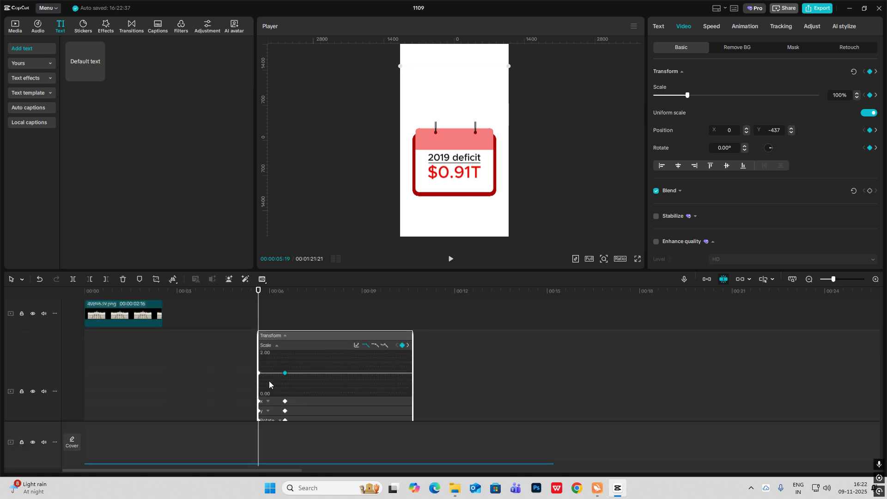
{"action": "left_click", "coordinate": [275, 401]}
{"action": "left_click", "coordinate": [277, 410]}
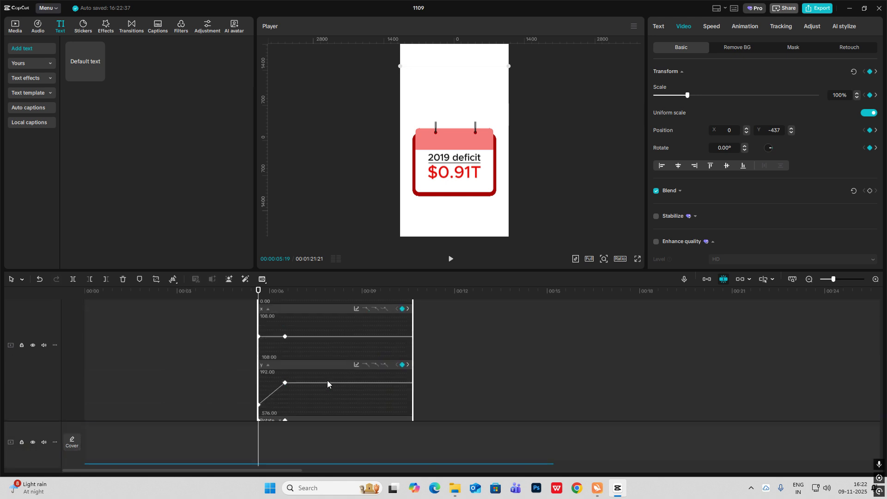
{"action": "left_click", "coordinate": [356, 365]}
{"action": "left_click", "coordinate": [451, 404]}
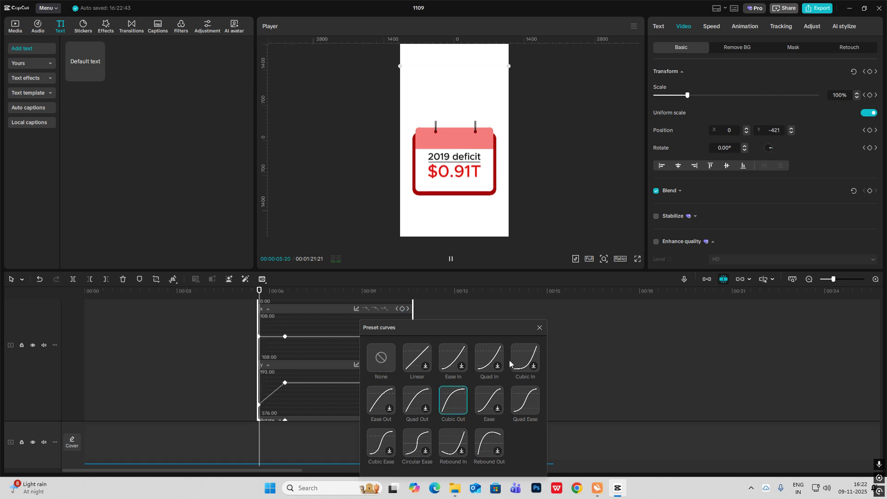
{"action": "left_click", "coordinate": [539, 327]}
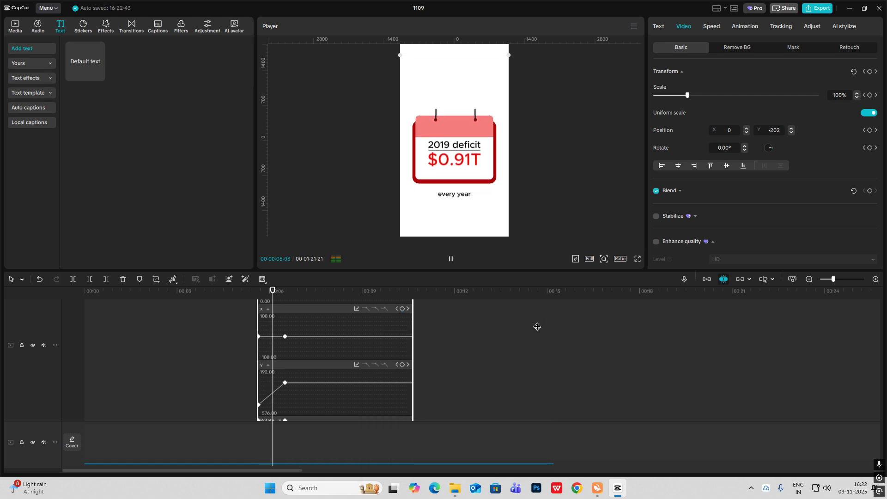
{"action": "left_click", "coordinate": [356, 365]}
{"action": "left_click", "coordinate": [453, 405]}
{"action": "left_click", "coordinate": [539, 327]}
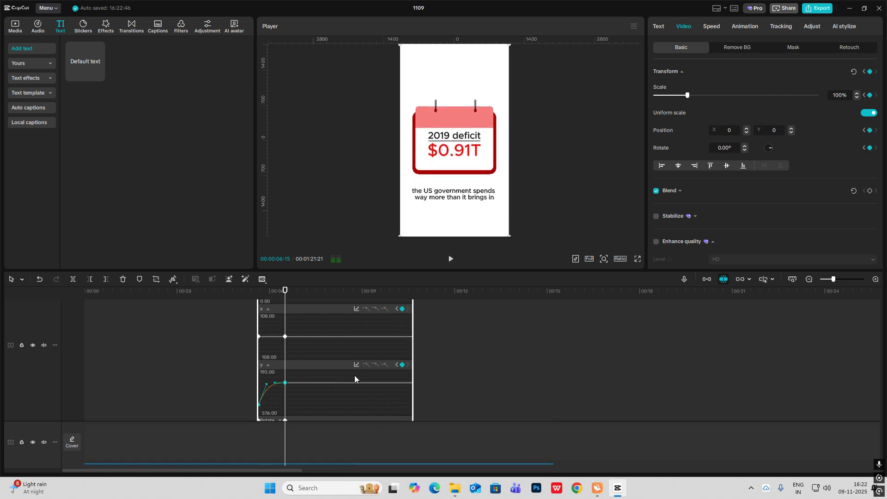
Move the calendar compound clip to the track above the building scene, and play the transition between them
{"action": "mouse_move", "coordinate": [288, 333]}
{"action": "left_mouse_down"}
{"action": "mouse_move", "coordinate": [285, 347]}
{"action": "mouse_move", "coordinate": [289, 336]}
{"action": "left_mouse_up"}
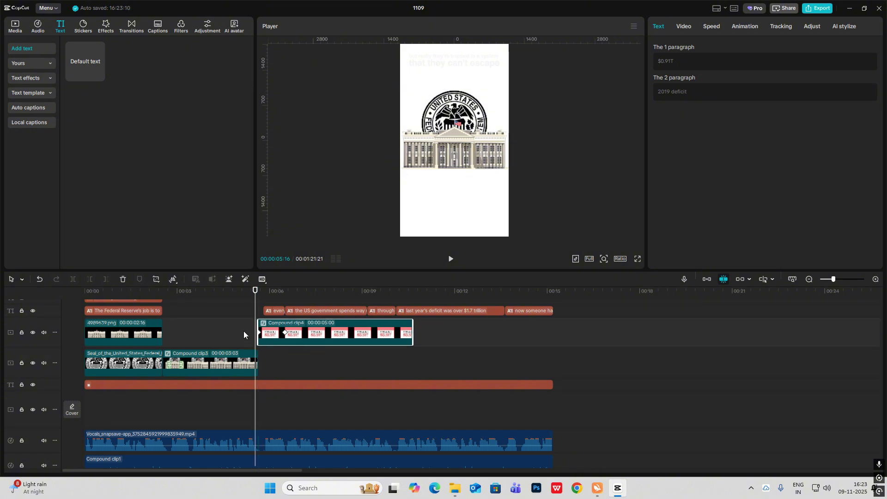
{"action": "left_click", "coordinate": [245, 332]}
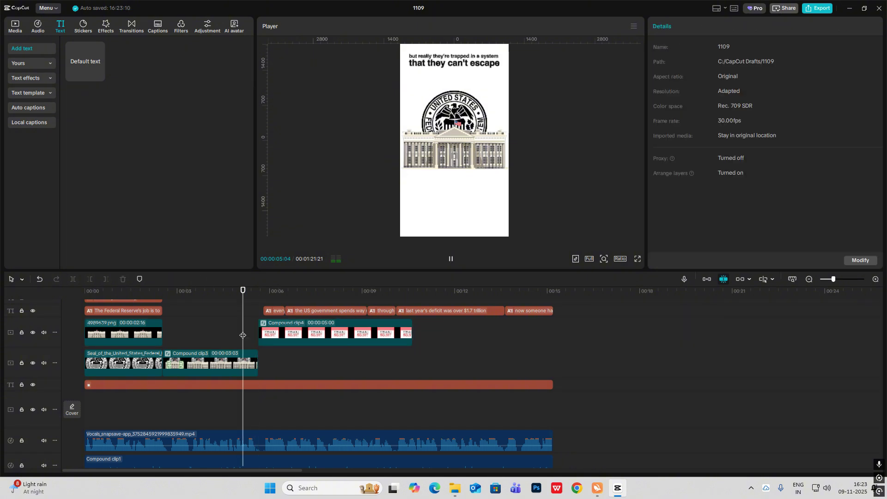
{"action": "key", "text": "space"}
{"action": "left_click", "coordinate": [235, 332]}
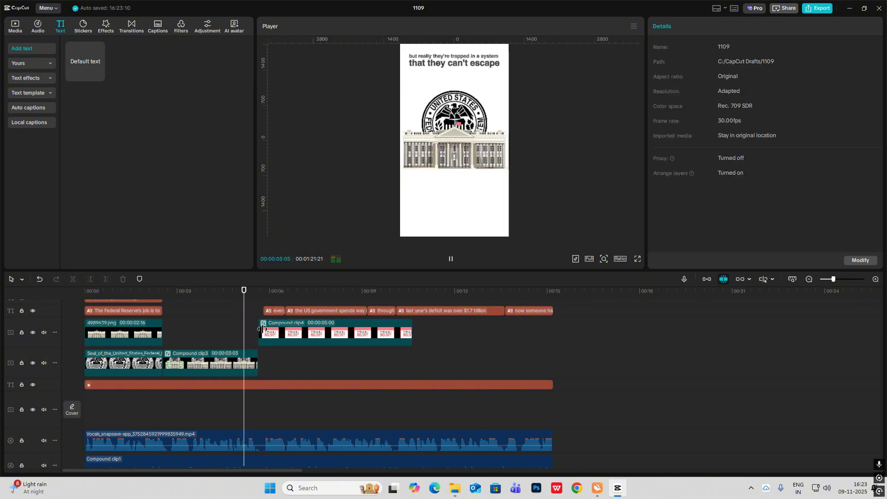
{"action": "key", "text": "space"}
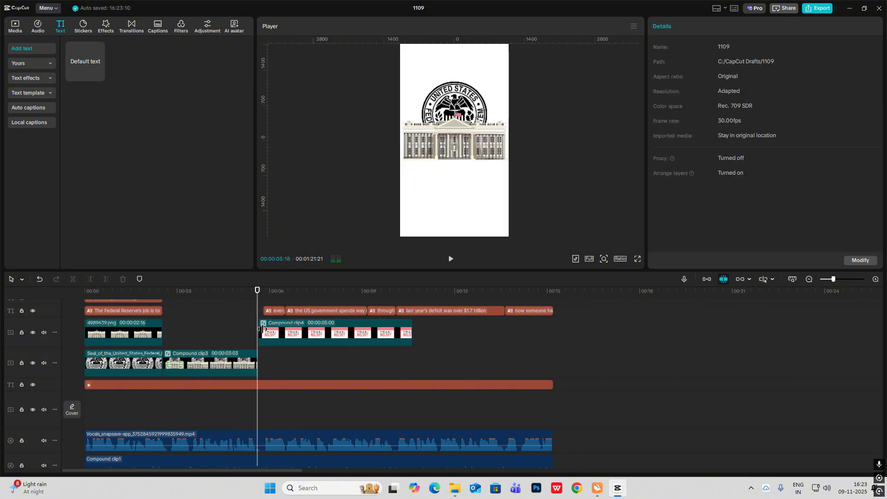
Examine how the calendar pages tear away in the reference video between 00:00:53:13 and 00:00:54:12
{"action": "left_click", "coordinate": [809, 280]}
{"action": "left_click", "coordinate": [277, 377]}
{"action": "mouse_move", "coordinate": [278, 377]}
{"action": "left_mouse_down"}
{"action": "mouse_move", "coordinate": [294, 377]}
{"action": "mouse_move", "coordinate": [283, 368]}
{"action": "mouse_move", "coordinate": [291, 371]}
{"action": "left_mouse_up"}
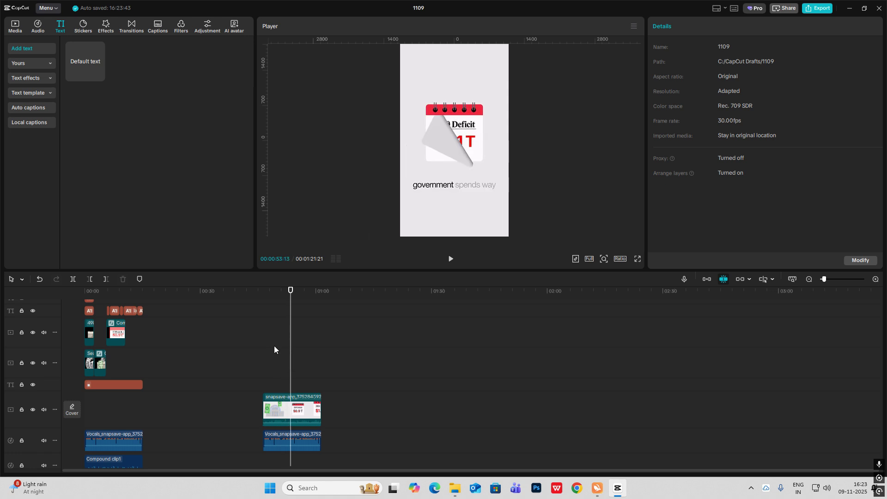
{"action": "left_click", "coordinate": [294, 355]}
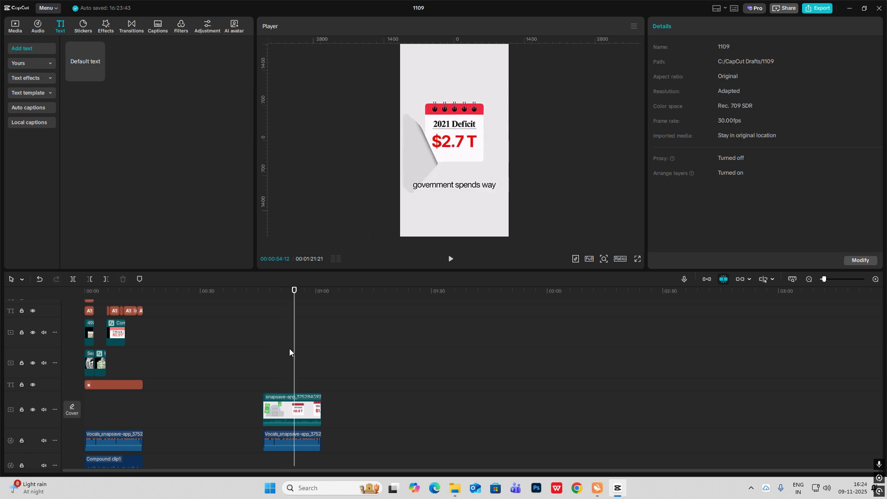
Place page ani.mov on a track above the calendar compound clip from 00:00:05:24, and open the compound clip
{"action": "left_click", "coordinate": [85, 352]}
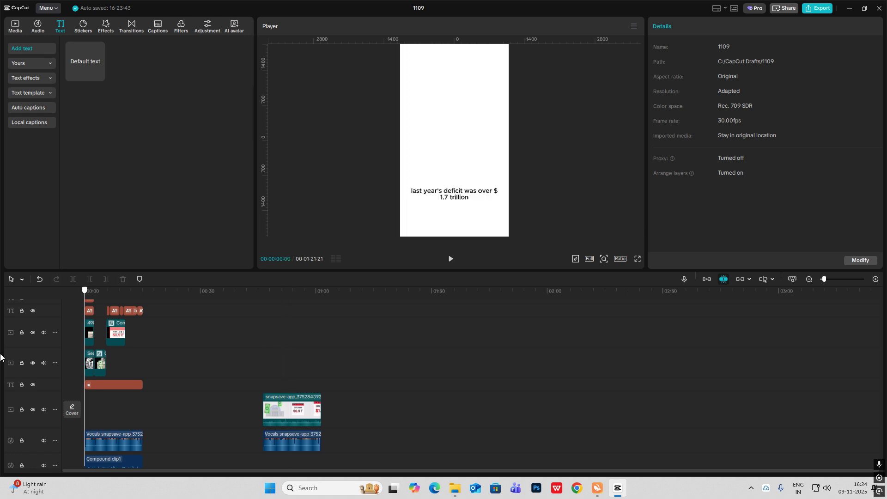
{"action": "left_click", "coordinate": [107, 349]}
{"action": "left_click", "coordinate": [876, 279]}
{"action": "left_click", "coordinate": [876, 279]}
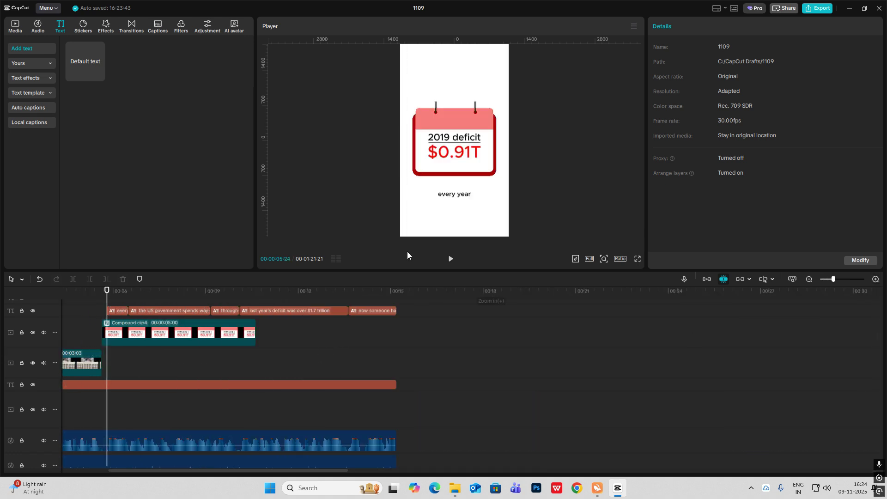
{"action": "left_click", "coordinate": [16, 27]}
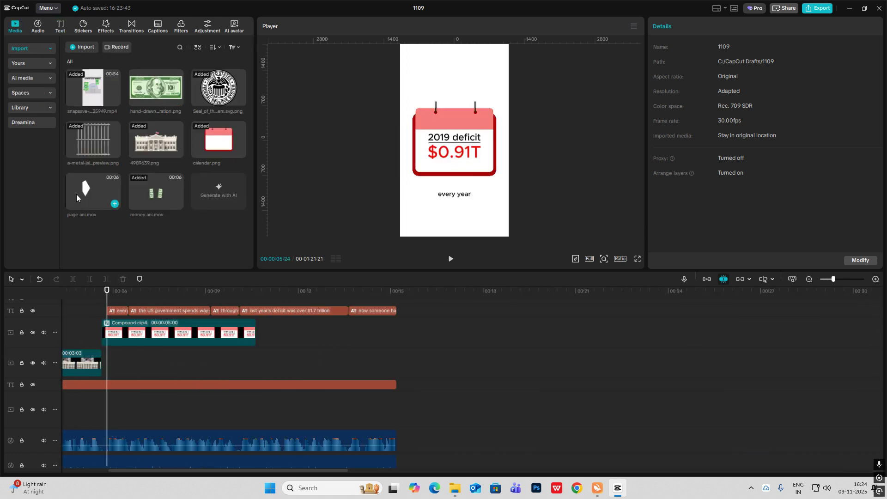
{"action": "left_click_drag", "start_coordinate": [76, 194], "coordinate": [131, 355]}
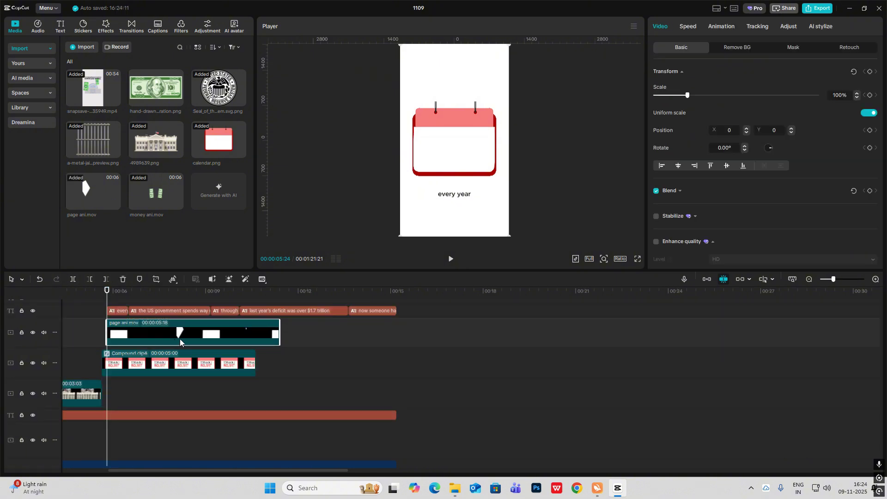
{"action": "double_click", "coordinate": [166, 356]}
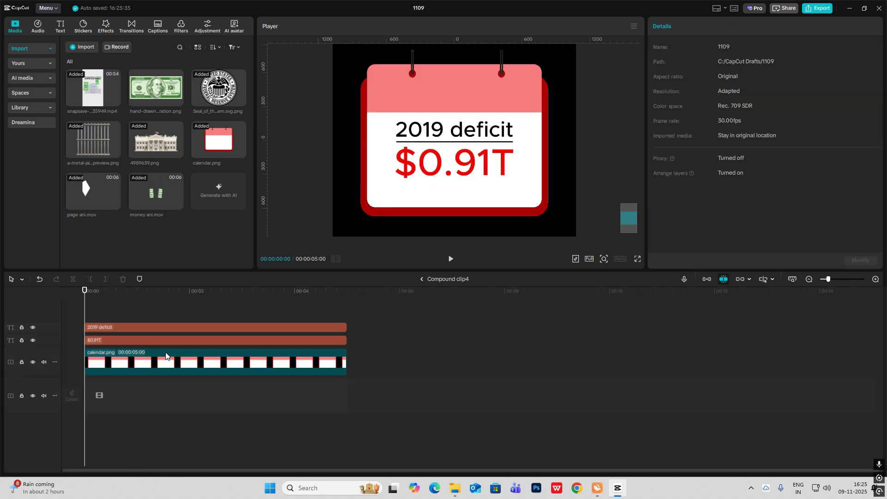
Copy the "2019 deficit" and "$0.91T" texts from the calendar compound clip and paste them into the main timeline at 00:00:06:16
{"action": "left_click_drag", "start_coordinate": [140, 310], "coordinate": [113, 345]}
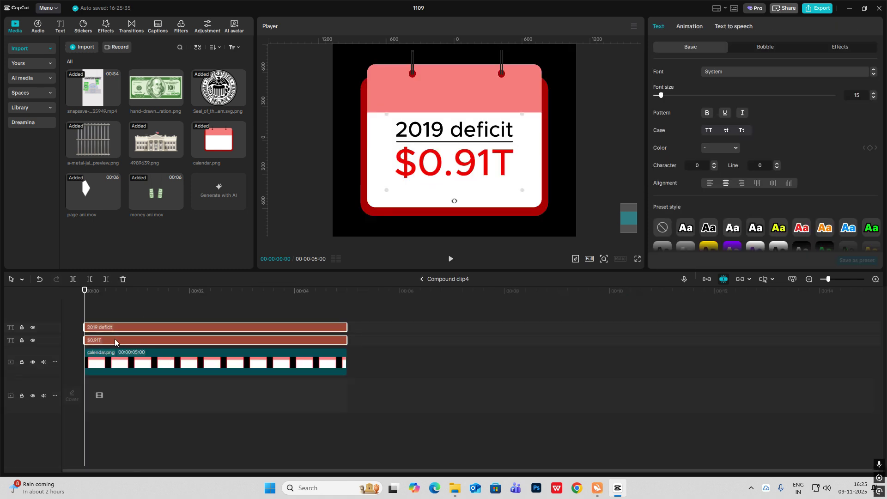
{"action": "left_click_drag", "start_coordinate": [344, 322], "coordinate": [135, 327]}
{"action": "left_click", "coordinate": [422, 280]}
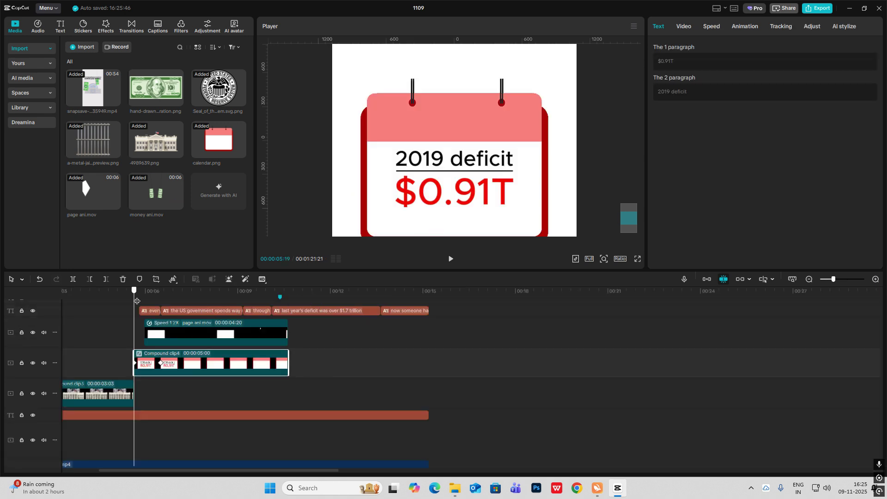
{"action": "left_click_drag", "start_coordinate": [136, 301], "coordinate": [161, 305]}
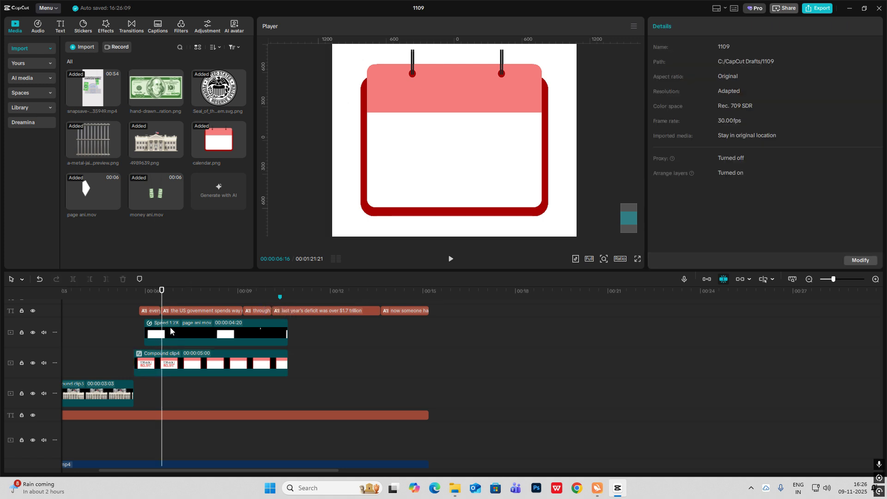
{"action": "key", "text": "ctrl+v"}
Place the pasted texts between page ani.mov and the calendar clip, starting at 00:00:06:06, and play the page tear
{"action": "left_click_drag", "start_coordinate": [200, 330], "coordinate": [152, 361]}
{"action": "left_click", "coordinate": [160, 362]}
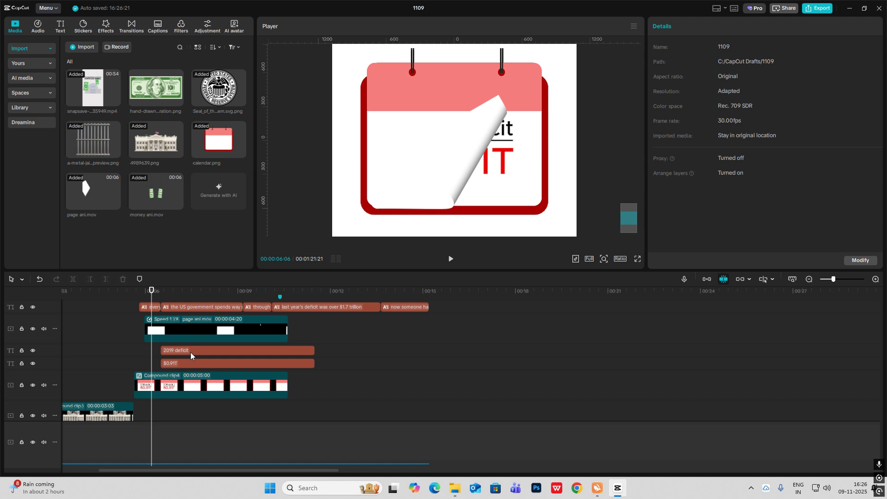
{"action": "left_click_drag", "start_coordinate": [370, 346], "coordinate": [292, 365]}
{"action": "key", "text": "space"}
{"action": "key", "text": "space"}
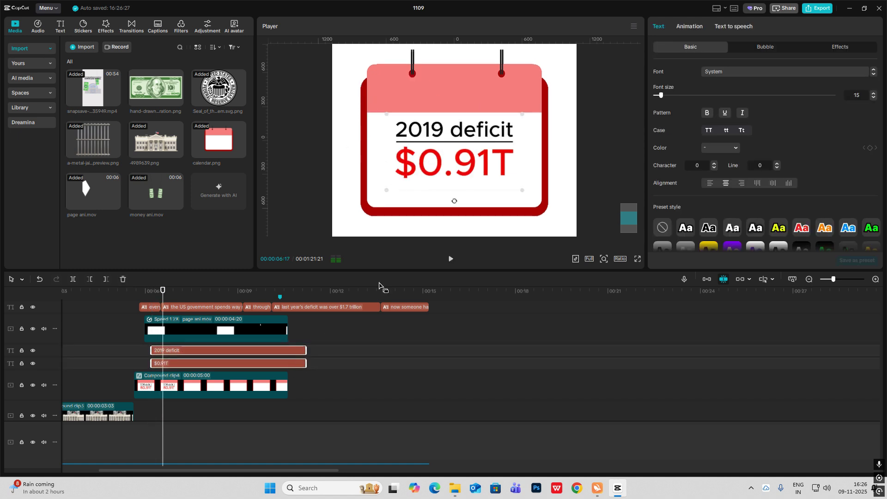
Change the two pasted texts to "2021 deficit" and "$1.91T"
{"action": "left_click", "coordinate": [170, 355]}
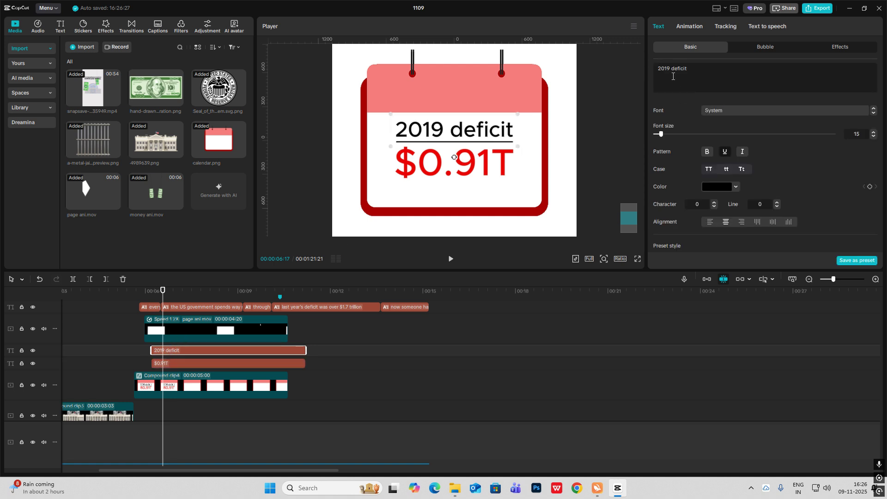
{"action": "key", "text": "shift+Left"}
{"action": "key", "text": "shift+Left"}
{"action": "type", "text": "221"}
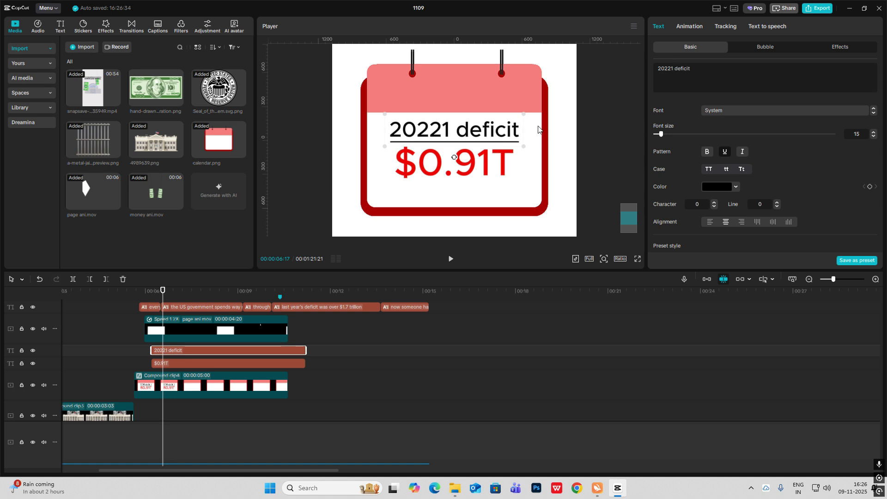
{"action": "key", "text": "BackSpace"}
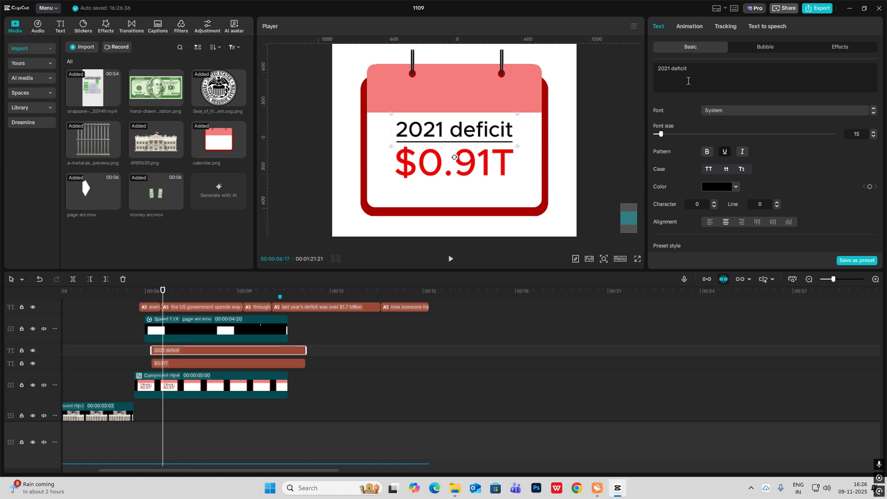
{"action": "left_click", "coordinate": [180, 365]}
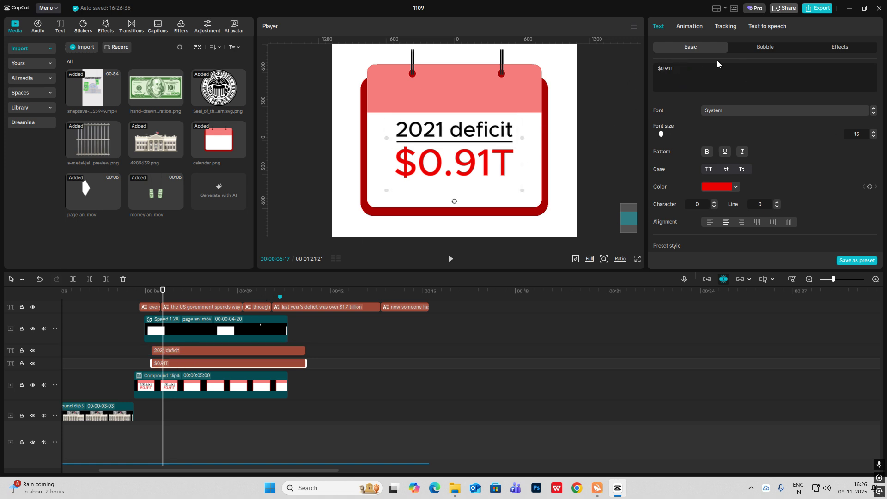
{"action": "left_click_drag", "start_coordinate": [666, 67], "coordinate": [663, 67]}
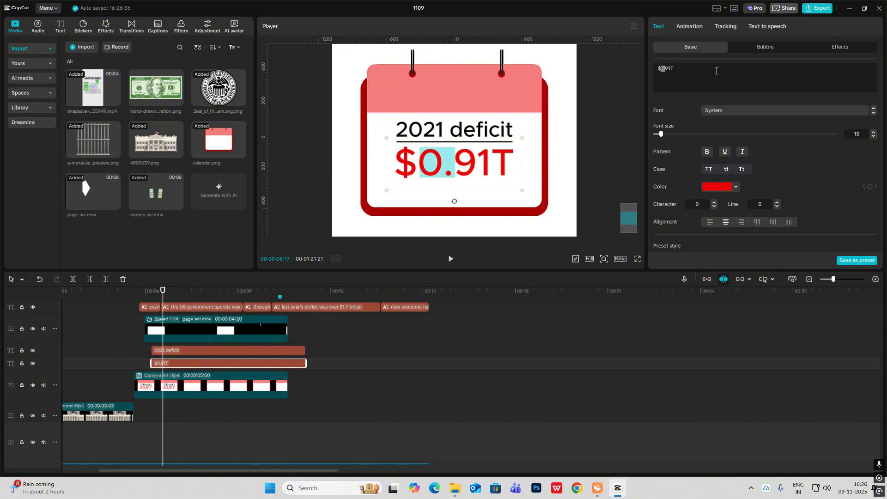
{"action": "type", "text": "1"}
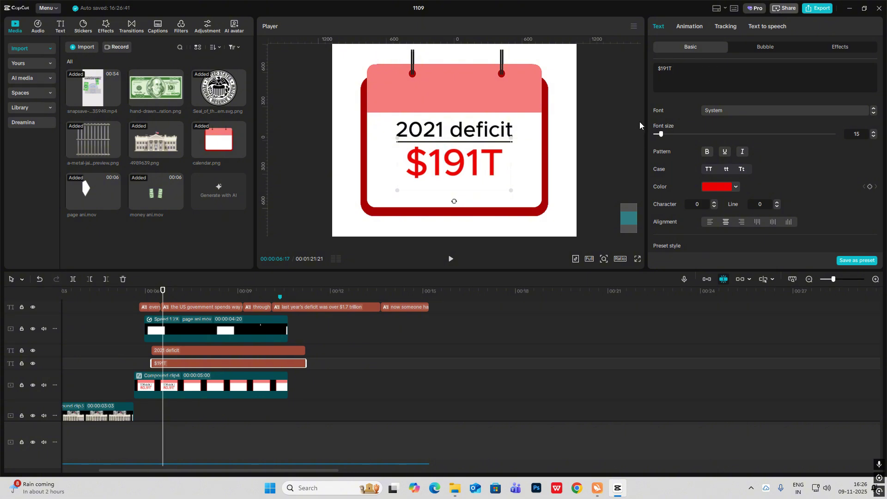
{"action": "type", "text": "."}
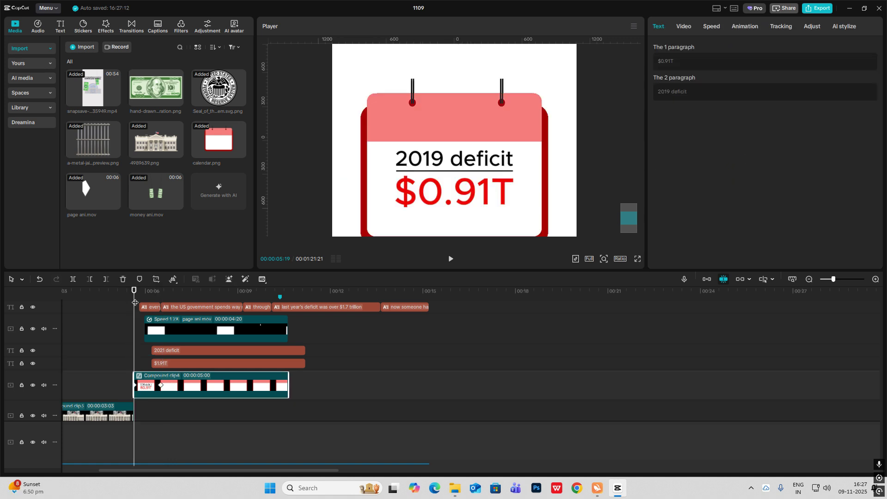
Play the first page tear from 00:00:05:19 to review the switch from the 2019 to the 2021 figures
{"action": "key", "text": "space"}
{"action": "key", "text": "space"}
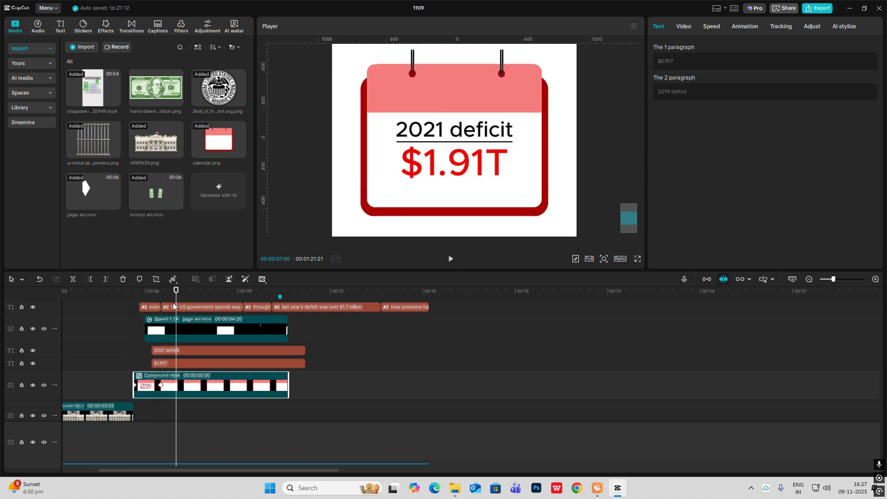
{"action": "left_click", "coordinate": [131, 298]}
{"action": "key", "text": "space"}
{"action": "key", "text": "space"}
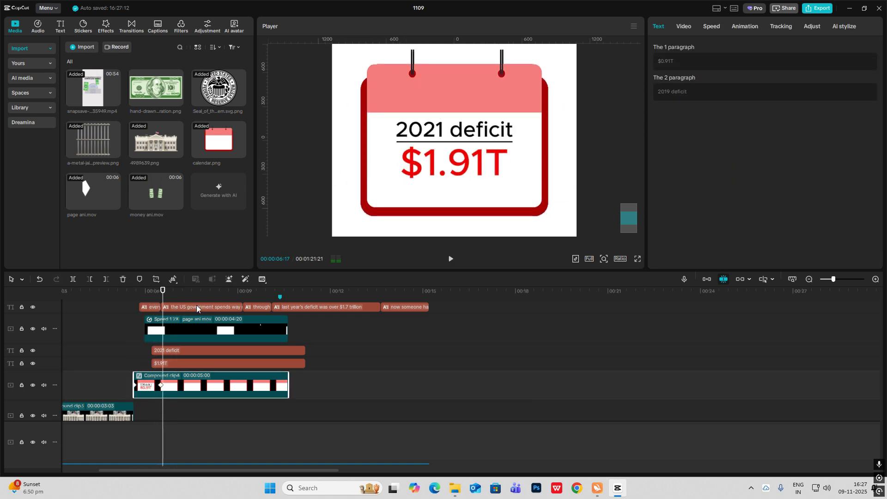
Trim both 2021 texts to end at 00:00:07:19, and paste a copy of the pair directly after them
{"action": "left_click_drag", "start_coordinate": [162, 301], "coordinate": [196, 309]}
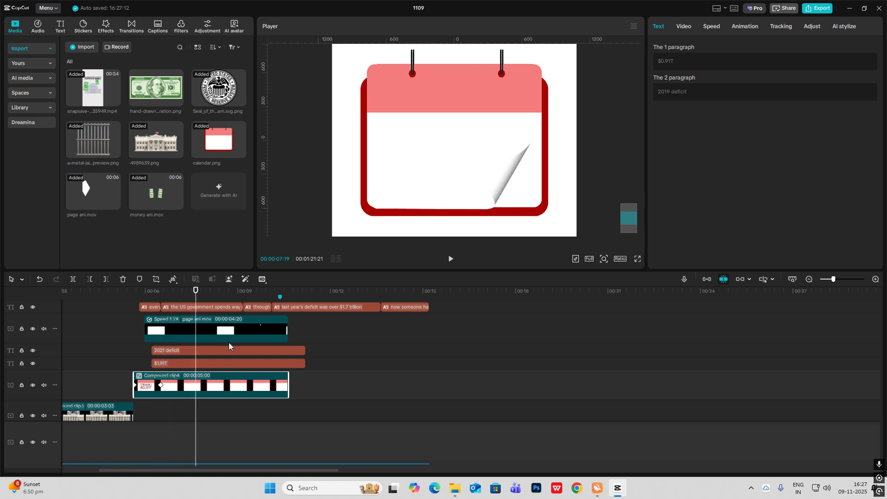
{"action": "left_click_drag", "start_coordinate": [330, 347], "coordinate": [297, 366]}
{"action": "key", "text": "ctrl+b"}
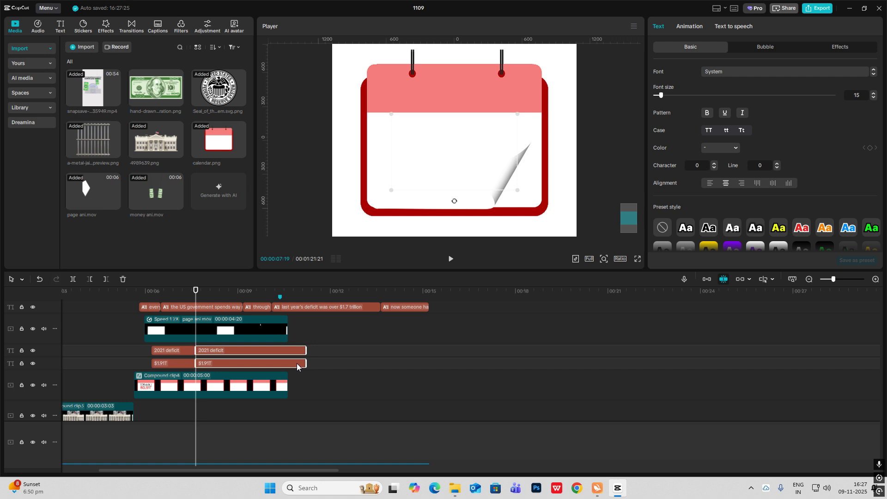
{"action": "key", "text": "Delete"}
{"action": "left_click_drag", "start_coordinate": [225, 348], "coordinate": [186, 369]}
{"action": "key", "text": "ctrl+c"}
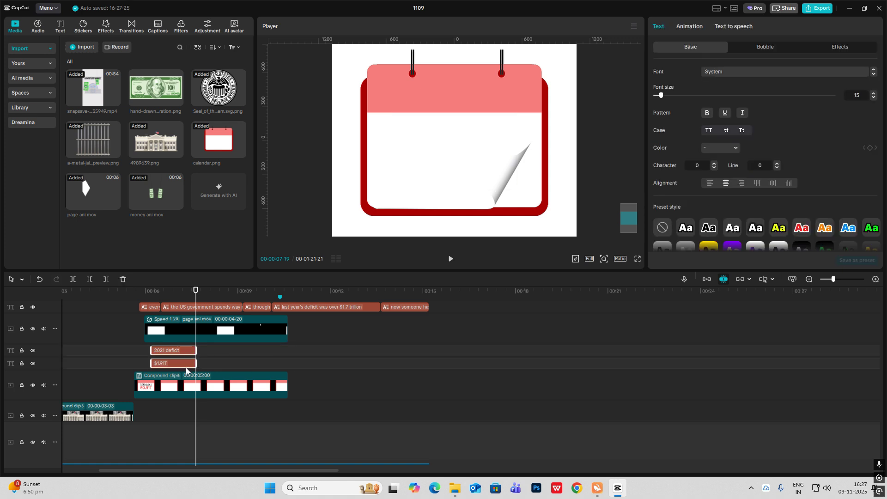
{"action": "key", "text": "ctrl+v"}
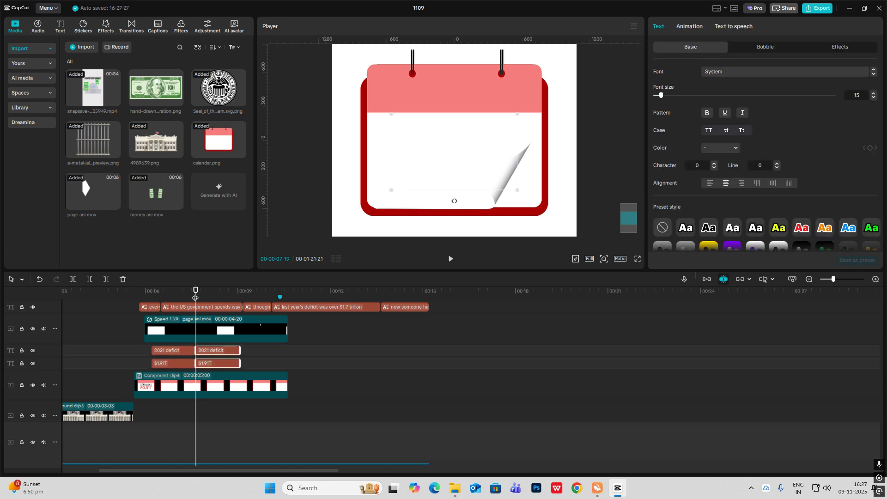
Change the copied text pair to "2022 deficit" and "$4.91T"
{"action": "left_click_drag", "start_coordinate": [196, 298], "coordinate": [209, 301]}
{"action": "left_click", "coordinate": [214, 351]}
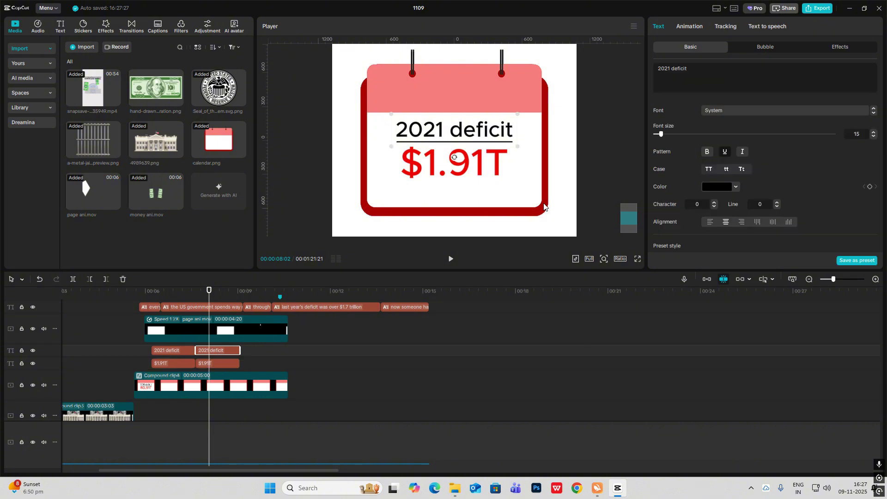
{"action": "key", "text": "BackSpace"}
{"action": "key", "text": "BackSpace"}
{"action": "type", "text": "2"}
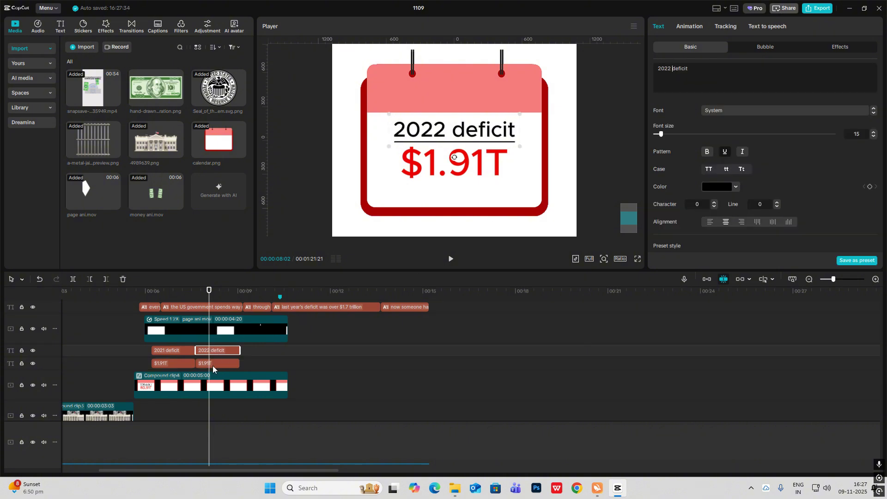
{"action": "left_click", "coordinate": [214, 365]}
{"action": "left_click_drag", "start_coordinate": [664, 69], "coordinate": [661, 68]}
{"action": "type", "text": "4"}
Play the second page tear, and paste a copy of the 2022 text pair after the original pair
{"action": "left_click", "coordinate": [141, 351]}
{"action": "key", "text": "space"}
{"action": "left_click_drag", "start_coordinate": [257, 349], "coordinate": [229, 370]}
{"action": "key", "text": "ctrl+c"}
{"action": "key", "text": "ctrl+v"}
{"action": "left_click_drag", "start_coordinate": [251, 363], "coordinate": [250, 373]}
{"action": "left_click", "coordinate": [249, 374]}
Trim both 2022 texts to end at the next page tear, and extend the copied pair back to start there
{"action": "left_click_drag", "start_coordinate": [249, 306], "coordinate": [226, 324]}
{"action": "left_click_drag", "start_coordinate": [239, 364], "coordinate": [226, 364]}
{"action": "left_click_drag", "start_coordinate": [239, 351], "coordinate": [226, 350]}
{"action": "left_click_drag", "start_coordinate": [240, 351], "coordinate": [226, 351]}
{"action": "left_click_drag", "start_coordinate": [240, 364], "coordinate": [225, 364]}
Change the third text pair to "2023 deficit" and "$5.91T"
{"action": "left_click", "coordinate": [235, 350]}
{"action": "type", "text": "3"}
{"action": "left_click_drag", "start_coordinate": [671, 69], "coordinate": [661, 69]}
{"action": "left_click", "coordinate": [245, 363]}
{"action": "type", "text": "5"}
Split both 2023 texts at 00:00:09:10, and change the second parts to "2024 deficit" and "$7.91T"
{"action": "left_click", "coordinate": [248, 291]}
{"action": "left_click_drag", "start_coordinate": [301, 347], "coordinate": [266, 367]}
{"action": "key", "text": "ctrl+b"}
{"action": "left_click", "coordinate": [263, 350]}
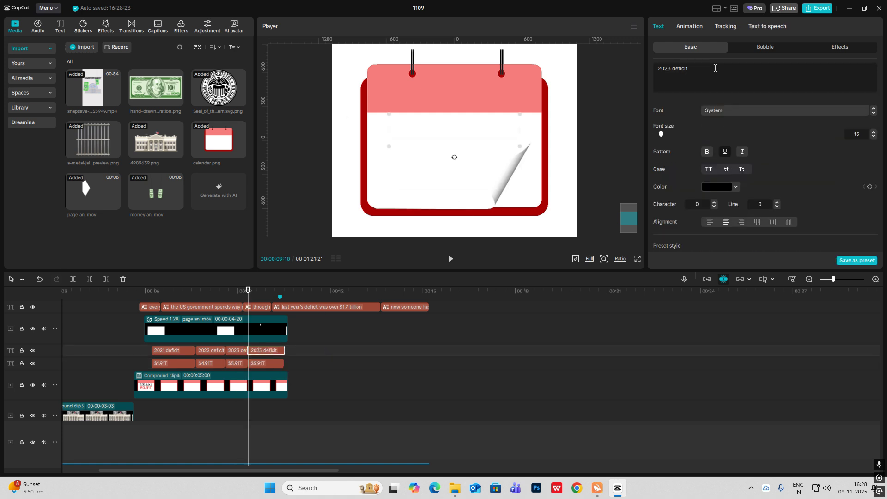
{"action": "left_click_drag", "start_coordinate": [671, 69], "coordinate": [668, 68]}
{"action": "type", "text": "4"}
{"action": "left_click", "coordinate": [266, 364]}
{"action": "key", "text": "space"}
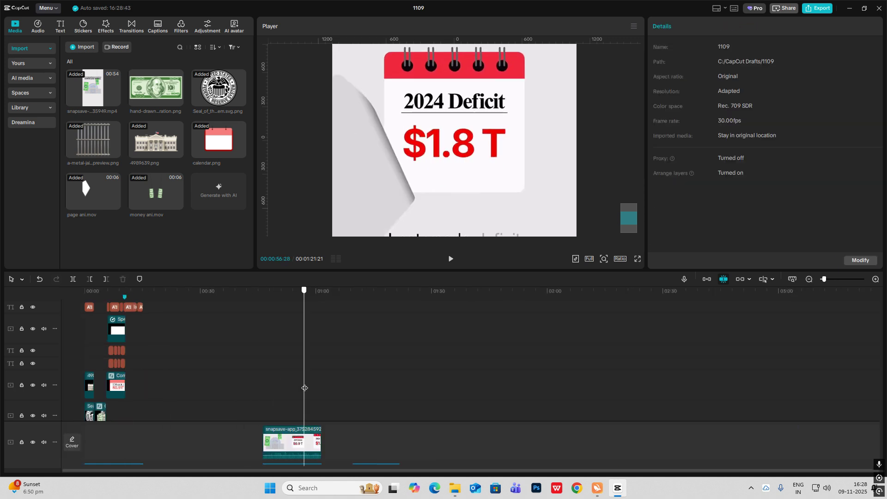
Compare the calendar and caption timing in the reference video around 00:00:53:28 with the recreated calendar scene
{"action": "left_click_drag", "start_coordinate": [304, 388], "coordinate": [197, 318]}
{"action": "scroll", "coordinate": [122, 298], "scroll_direction": "up", "scroll_amount": 5}
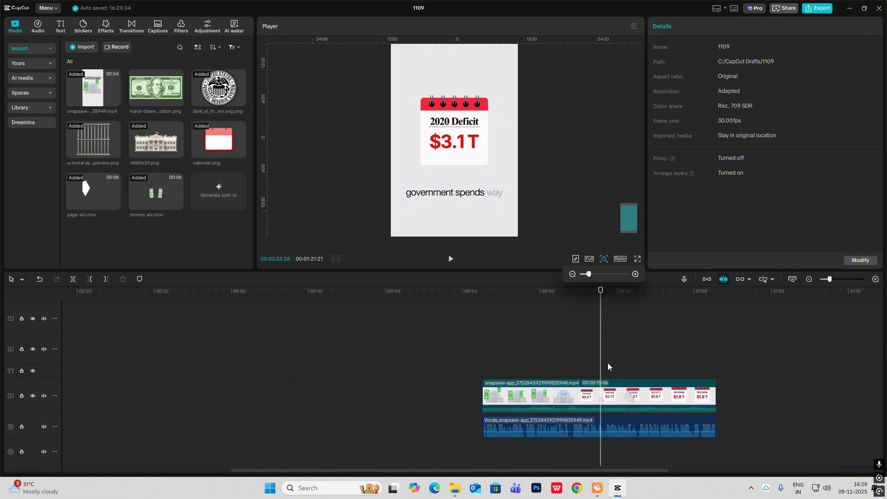
{"action": "left_click_drag", "start_coordinate": [602, 346], "coordinate": [217, 311]}
{"action": "scroll", "coordinate": [204, 346], "scroll_direction": "up", "scroll_amount": 2}
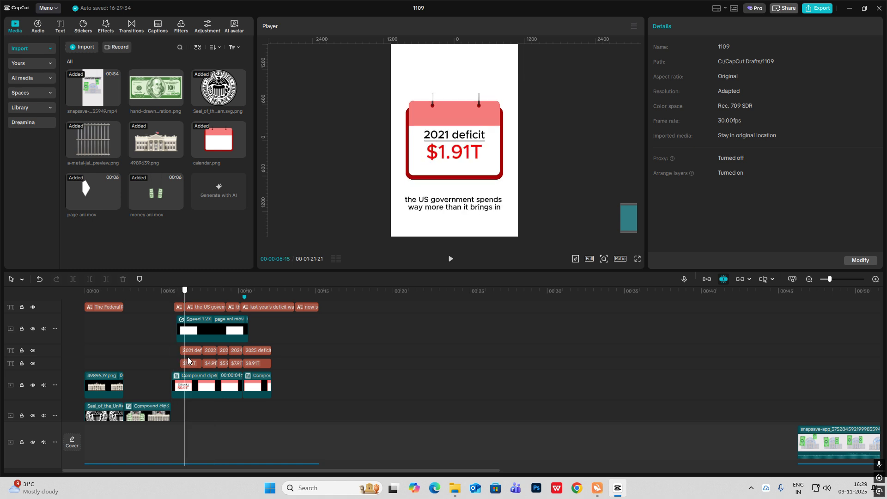
{"action": "scroll", "coordinate": [212, 336], "scroll_direction": "down", "scroll_amount": 1}
{"action": "scroll", "coordinate": [208, 329], "scroll_direction": "up", "scroll_amount": 2}
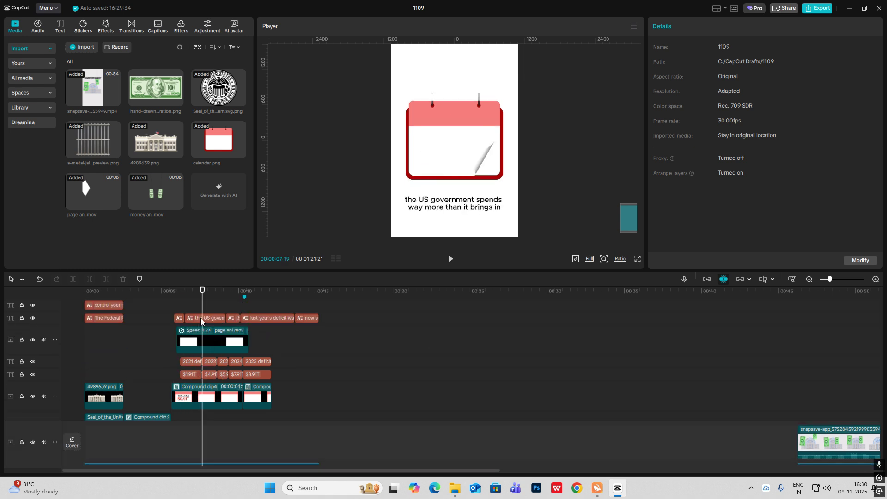
{"action": "left_click_drag", "start_coordinate": [174, 301], "coordinate": [179, 308]}
{"action": "left_click", "coordinate": [175, 309]}
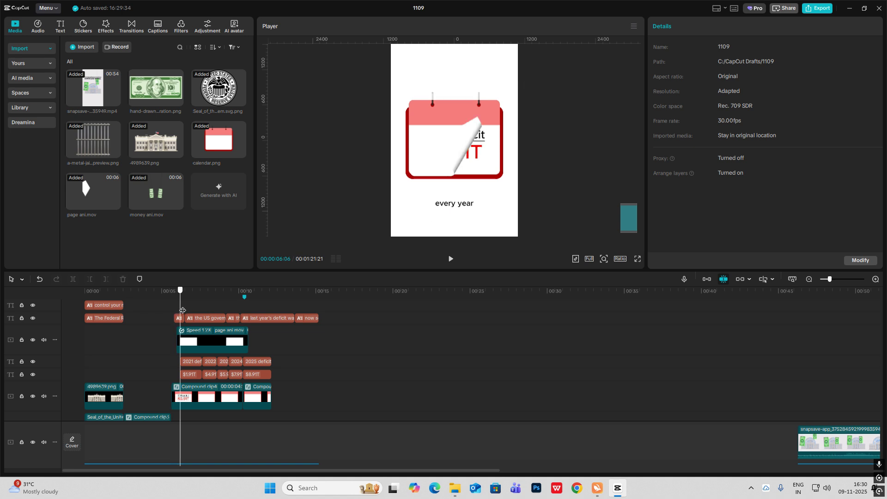
Split the US government caption into three: "the US government", "spends way more" and "than it brings in"
{"action": "left_click", "coordinate": [192, 318]}
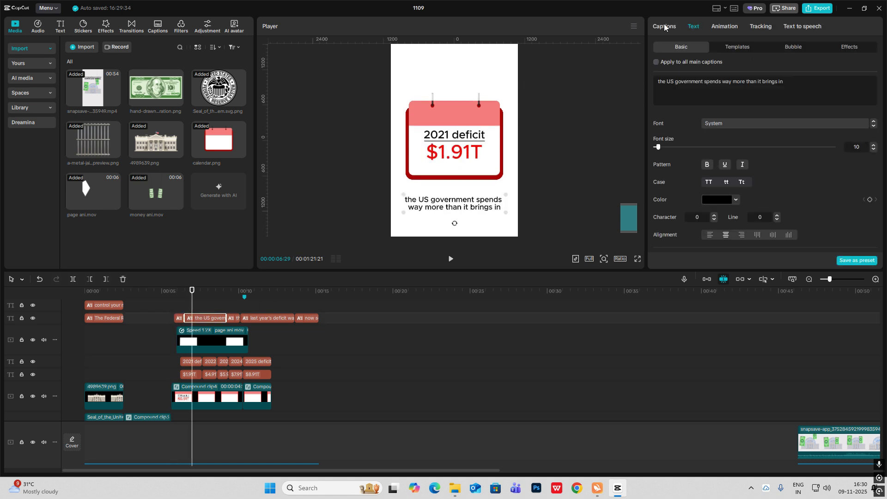
{"action": "left_click", "coordinate": [665, 26]}
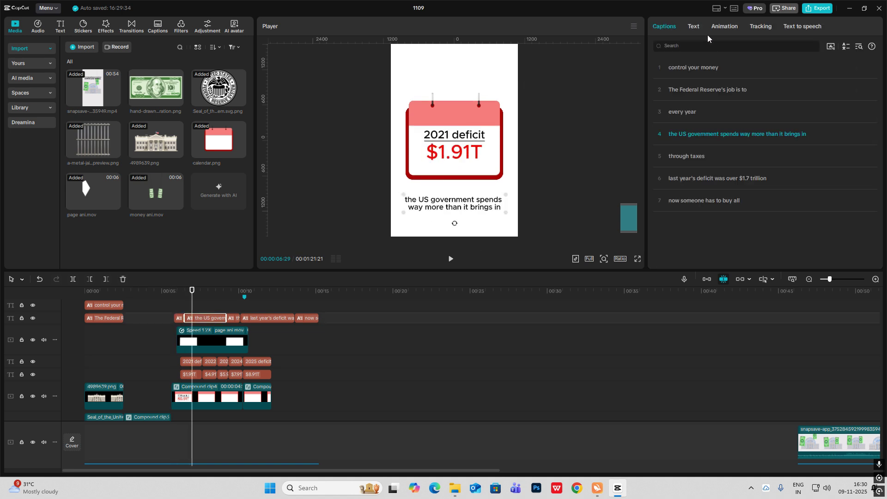
{"action": "left_click", "coordinate": [719, 134]}
{"action": "key", "text": "Return"}
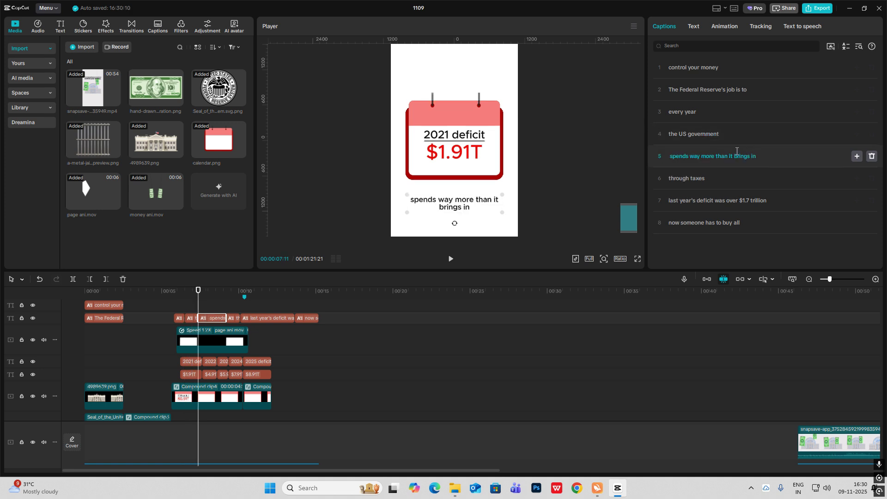
{"action": "left_click", "coordinate": [716, 156]}
{"action": "key", "text": "Return"}
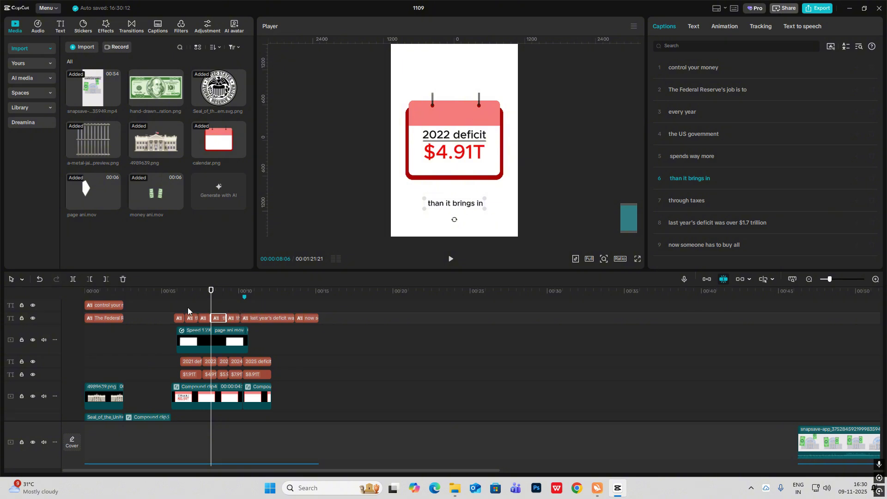
Split the deficit caption into "last year's deficit" and "was over $1.7 trillion"
{"action": "left_click_drag", "start_coordinate": [188, 307], "coordinate": [256, 322]}
{"action": "left_click", "coordinate": [255, 319]}
{"action": "left_click", "coordinate": [715, 223]}
{"action": "key", "text": "Return"}
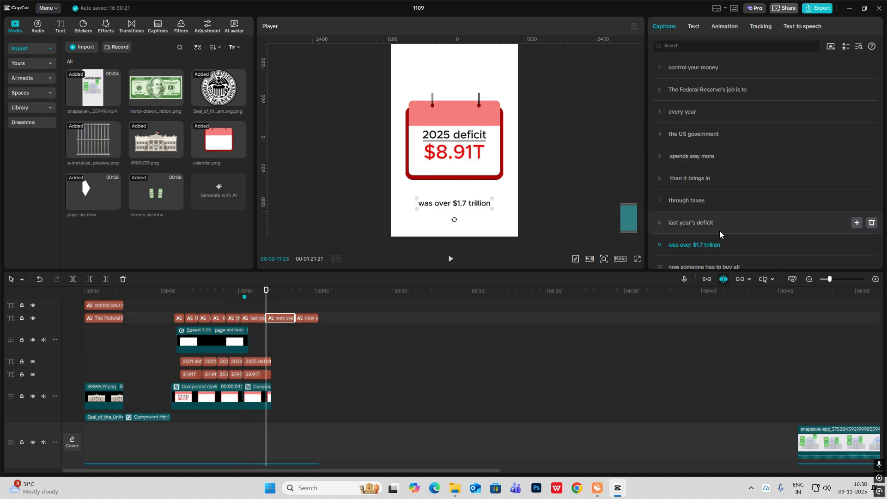
Check the reference captions at 00:00:51:27, and extend the last calendar compound clip together with its "2025 deficit" and "$8.91T" texts
{"action": "scroll", "coordinate": [279, 318], "scroll_direction": "down", "scroll_amount": 5}
{"action": "left_click", "coordinate": [284, 358]}
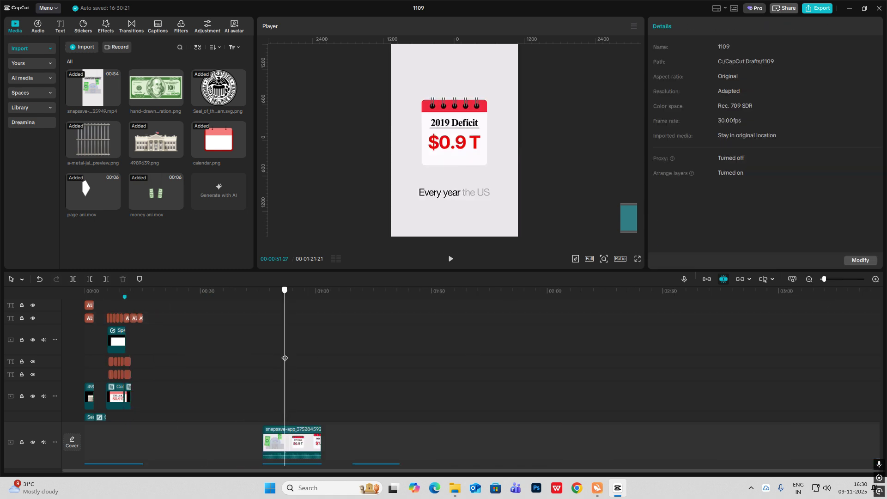
{"action": "left_click_drag", "start_coordinate": [284, 358], "coordinate": [115, 396]}
{"action": "scroll", "coordinate": [138, 318], "scroll_direction": "up", "scroll_amount": 5}
{"action": "left_click_drag", "start_coordinate": [131, 397], "coordinate": [168, 396]}
{"action": "left_click", "coordinate": [145, 353]}
{"action": "scroll", "coordinate": [152, 353], "scroll_direction": "left", "scroll_amount": 3}
{"action": "left_click_drag", "start_coordinate": [283, 352], "coordinate": [223, 342]}
{"action": "scroll", "coordinate": [446, 359], "scroll_direction": "down", "scroll_amount": 3}
{"action": "left_click", "coordinate": [160, 311]}
{"action": "scroll", "coordinate": [373, 322], "scroll_direction": "left", "scroll_amount": 2}
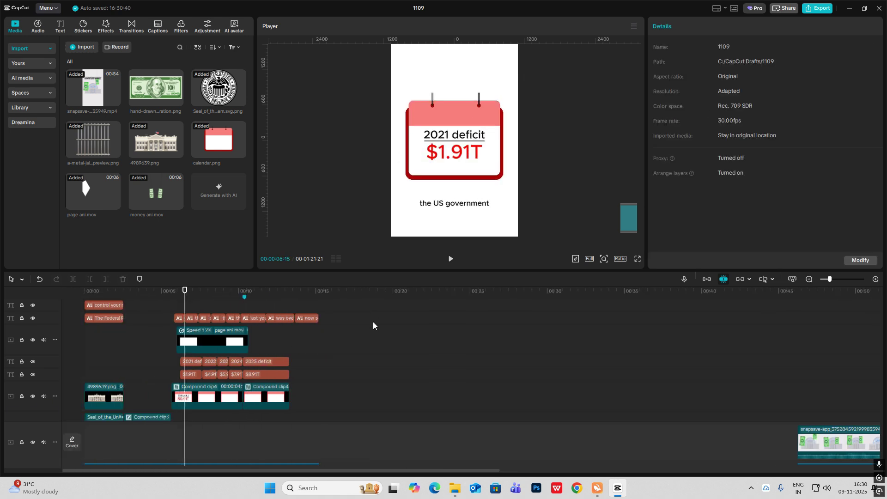
Duplicate the captions from "every year" to "now someone has to buy all" onto the track above, starting at 00:00:05:24
{"action": "scroll", "coordinate": [207, 311], "scroll_direction": "up", "scroll_amount": 1}
{"action": "left_click", "coordinate": [178, 336]}
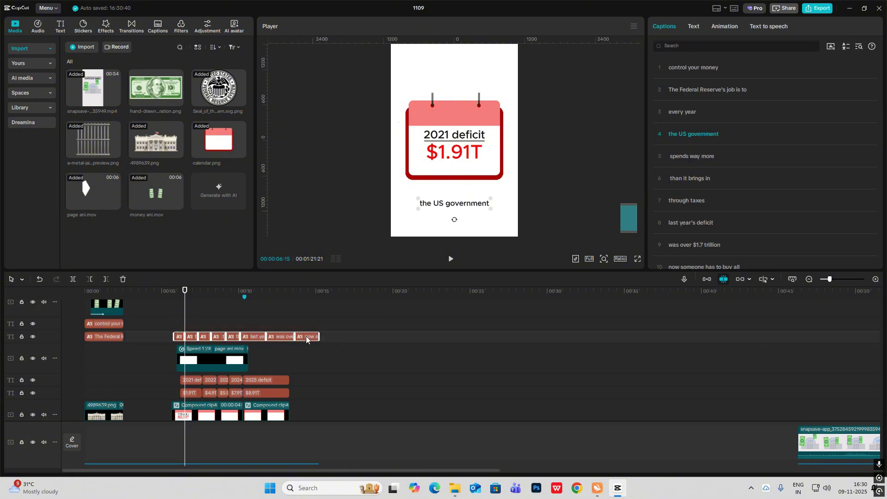
{"action": "key", "text": "ctrl+c"}
{"action": "key", "text": "ctrl+v"}
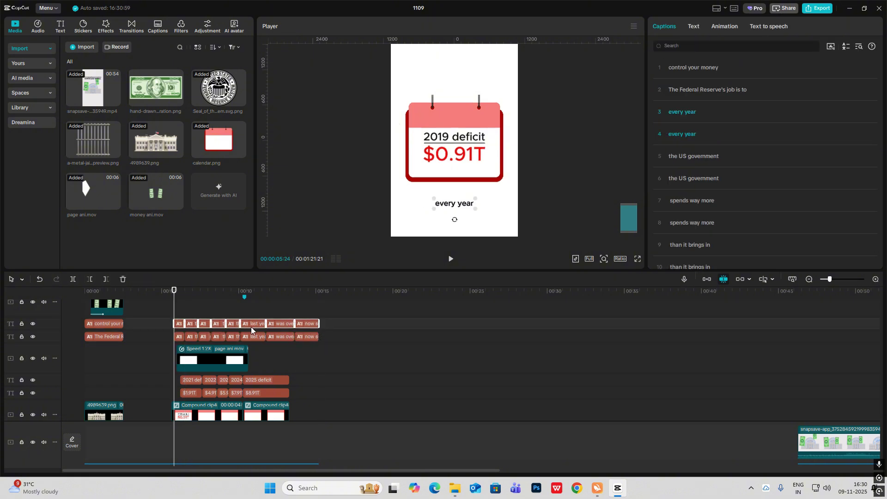
Recolour the lower-track captions from "every year" to "now someone has to buy all" to dark grey 4A4A4A
{"action": "left_click_drag", "start_coordinate": [350, 338], "coordinate": [170, 338]}
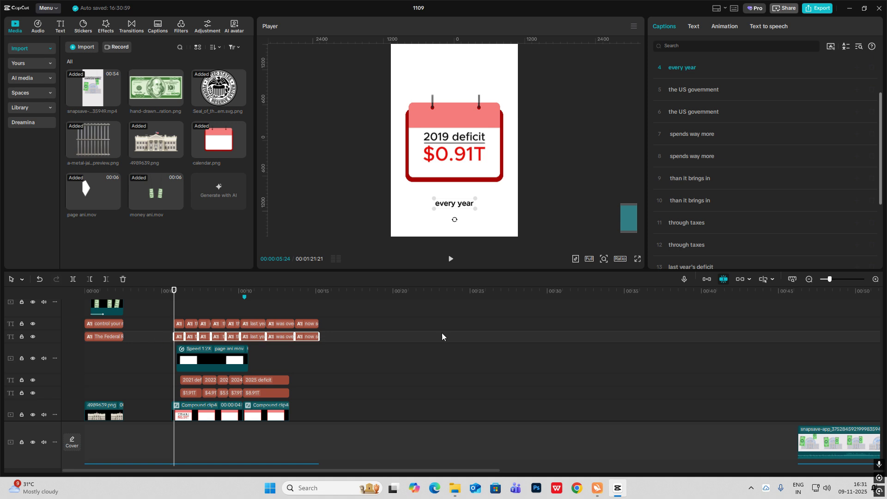
{"action": "left_click", "coordinate": [696, 25]}
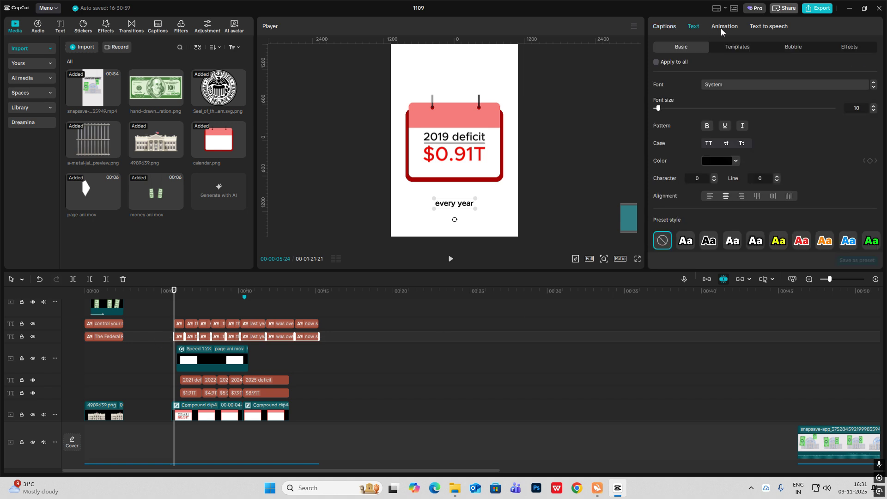
{"action": "left_click", "coordinate": [717, 160]}
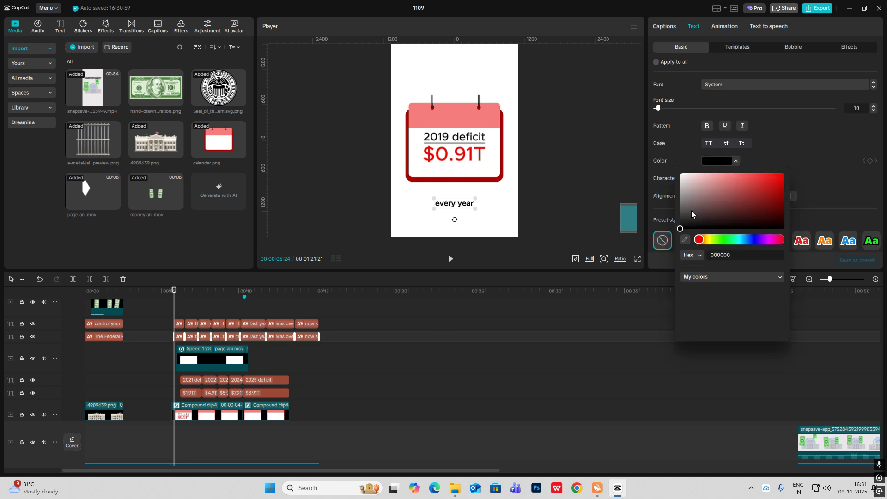
{"action": "left_click_drag", "start_coordinate": [681, 229], "coordinate": [668, 216]}
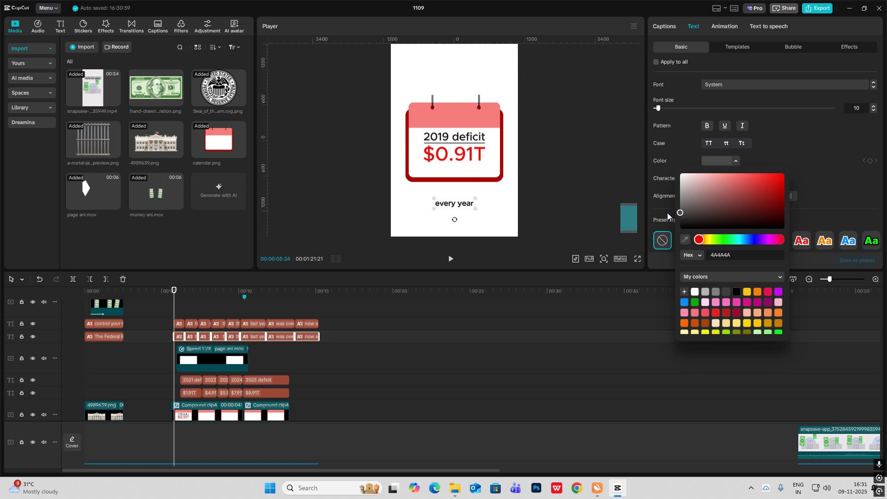
{"action": "left_click", "coordinate": [188, 310]}
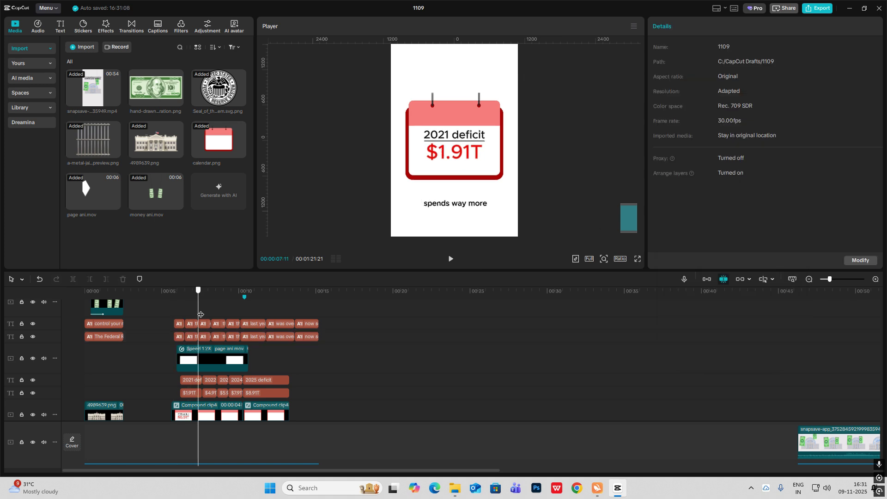
Apply the Fade In caption animation to the upper-track captions from "every year" to "now someone has to buy all"
{"action": "left_click_drag", "start_coordinate": [342, 315], "coordinate": [168, 323]}
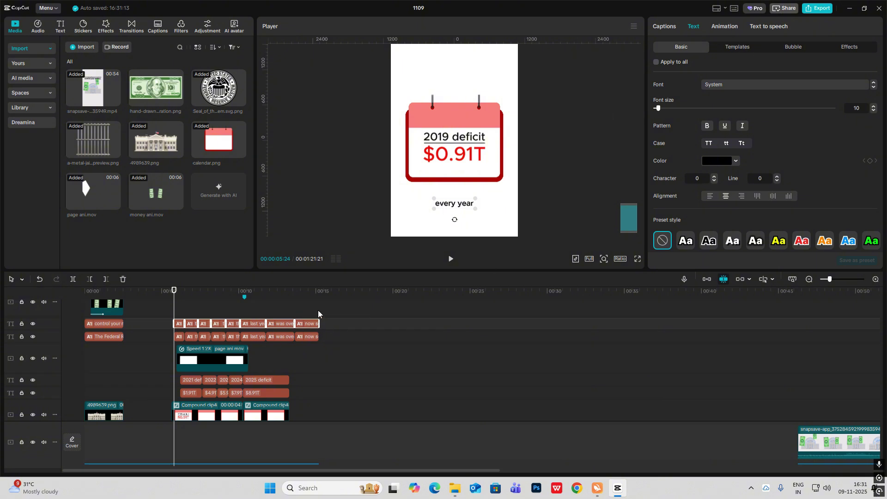
{"action": "left_click", "coordinate": [725, 27]}
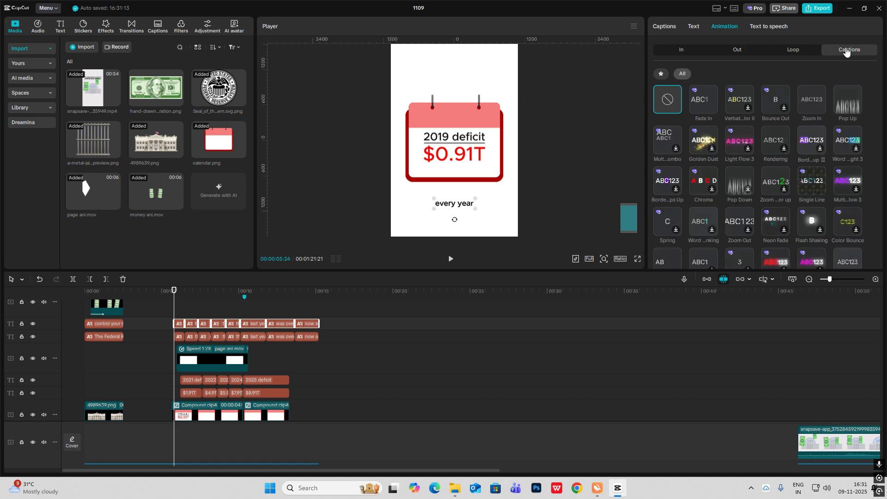
{"action": "left_click", "coordinate": [702, 97]}
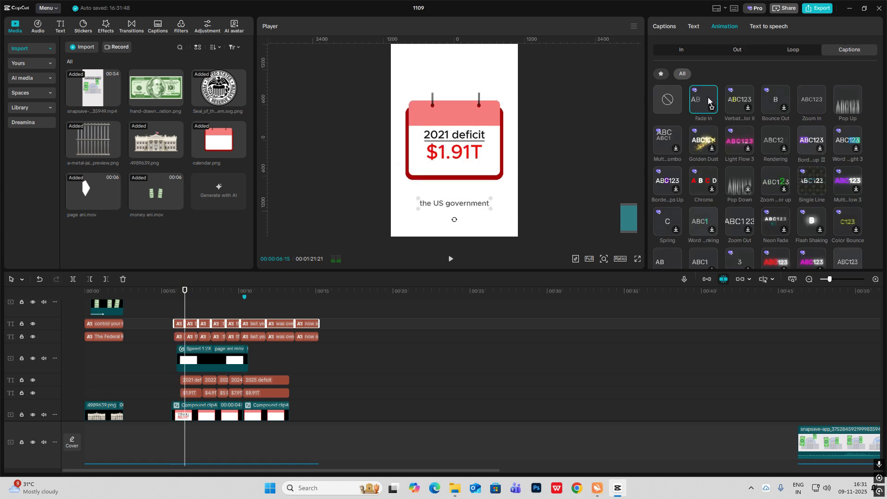
{"action": "left_click", "coordinate": [174, 308]}
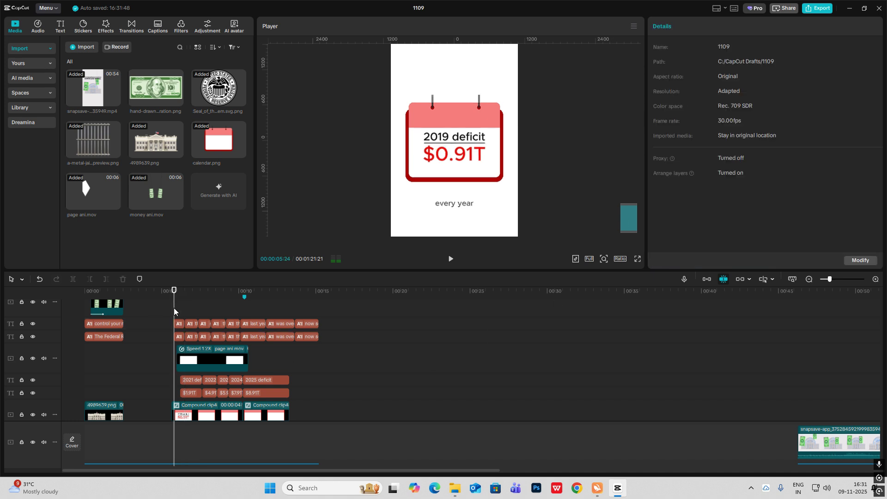
Play the short from the beginning and check the two-tone caption animation through the calendar scene
{"action": "scroll", "coordinate": [216, 342], "scroll_direction": "down", "scroll_amount": 2}
{"action": "key", "text": "space"}
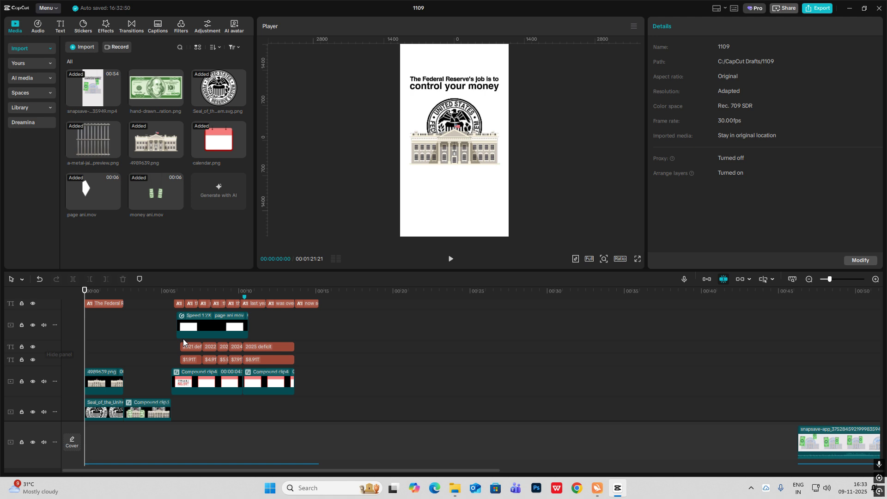
{"action": "key", "text": "space"}
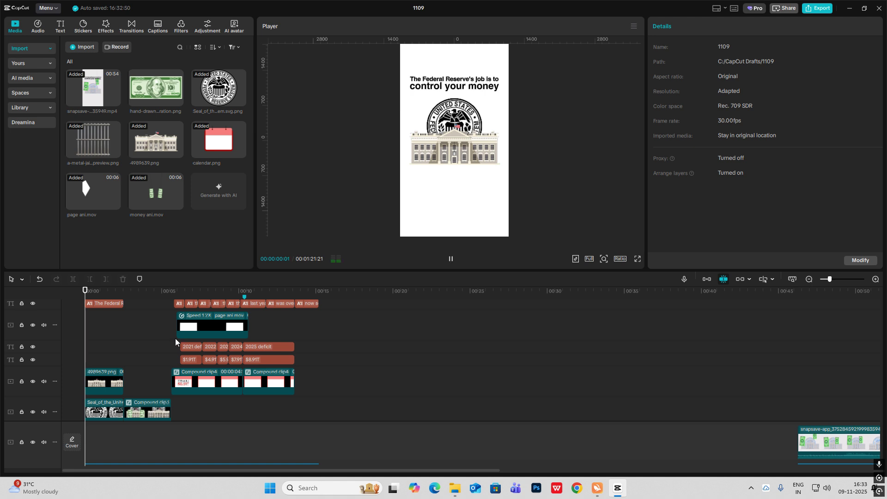
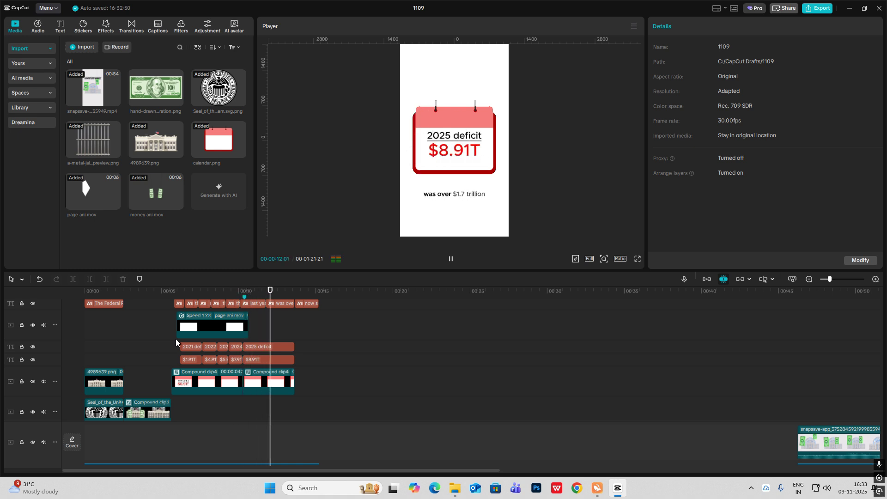
{"action": "key", "text": "space"}
{"action": "scroll", "coordinate": [275, 326], "scroll_direction": "up", "scroll_amount": 1}
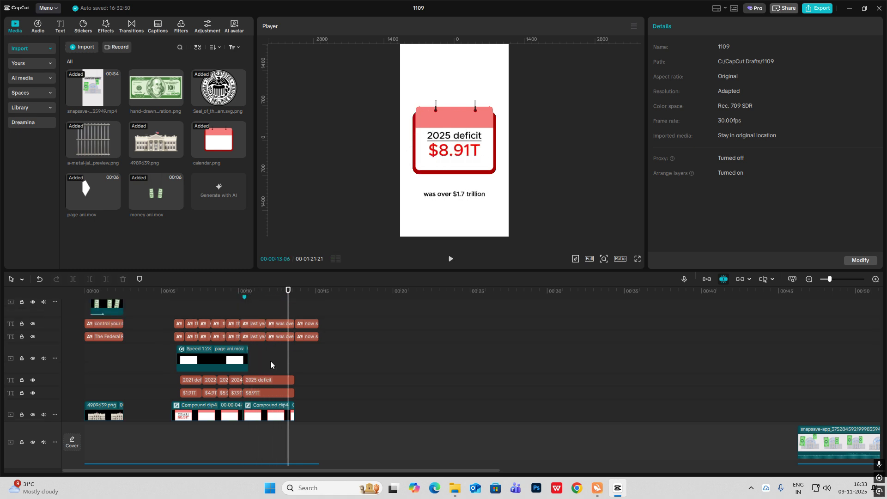
{"action": "left_click", "coordinate": [186, 308]}
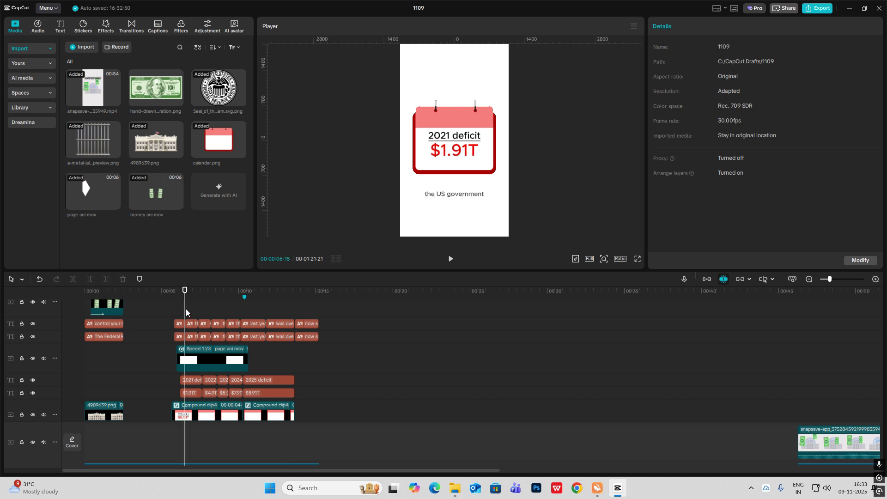
{"action": "left_click_drag", "start_coordinate": [185, 308], "coordinate": [286, 314]}
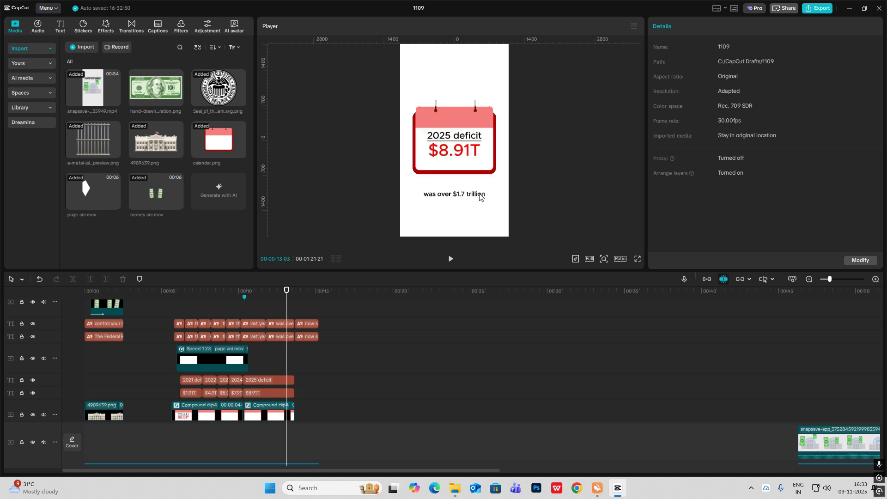
Combine the calendar clips, page animation, deficit texts and captions up to "was over $1.7 trillion" into one compound clip
{"action": "left_click_drag", "start_coordinate": [170, 309], "coordinate": [295, 392]}
{"action": "key", "text": "alt+g"}
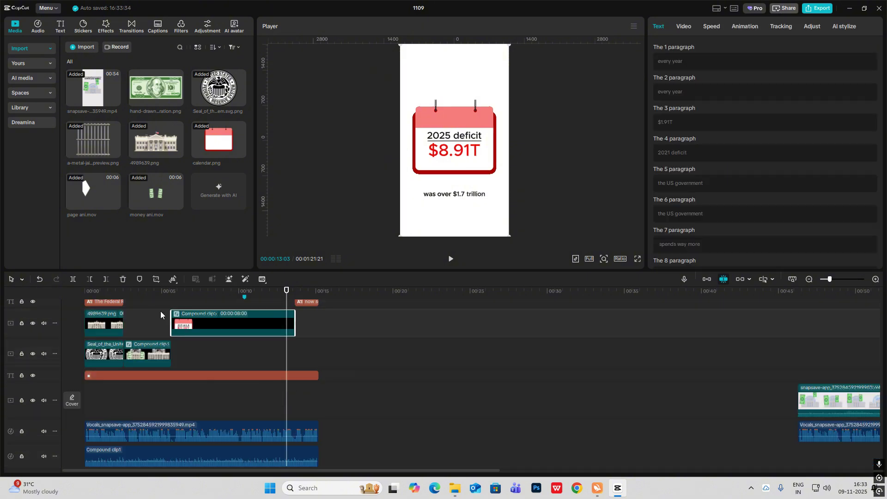
{"action": "left_click", "coordinate": [160, 312]}
{"action": "left_click_drag", "start_coordinate": [164, 314], "coordinate": [189, 315]}
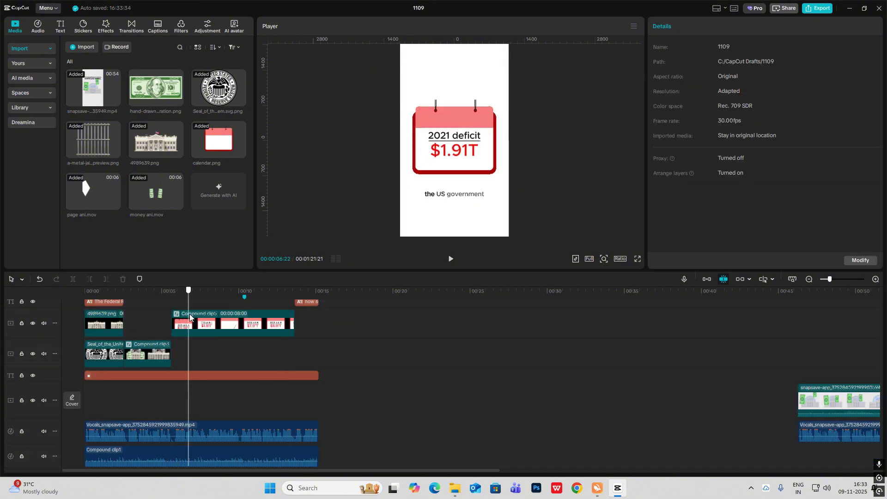
Keyframe the calendar compound clip's scale from 100% at 00:00:11:20 to 114% at 00:00:13:09
{"action": "left_click", "coordinate": [266, 327]}
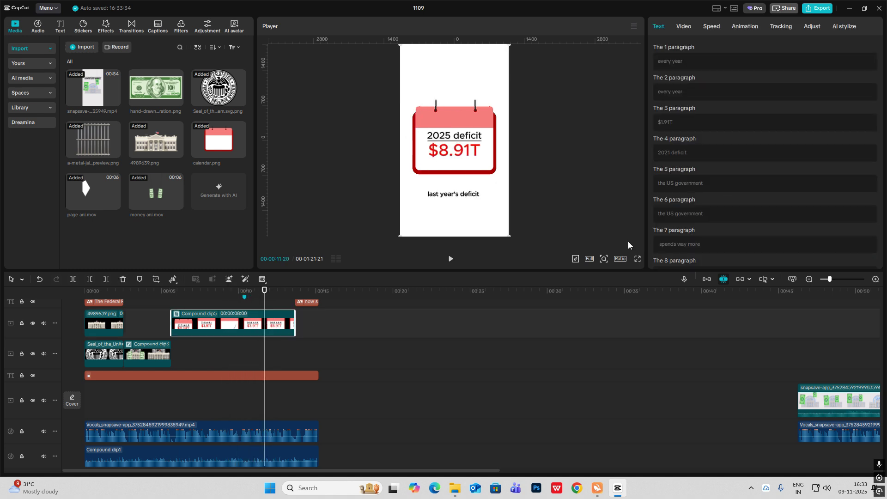
{"action": "left_click", "coordinate": [693, 30]}
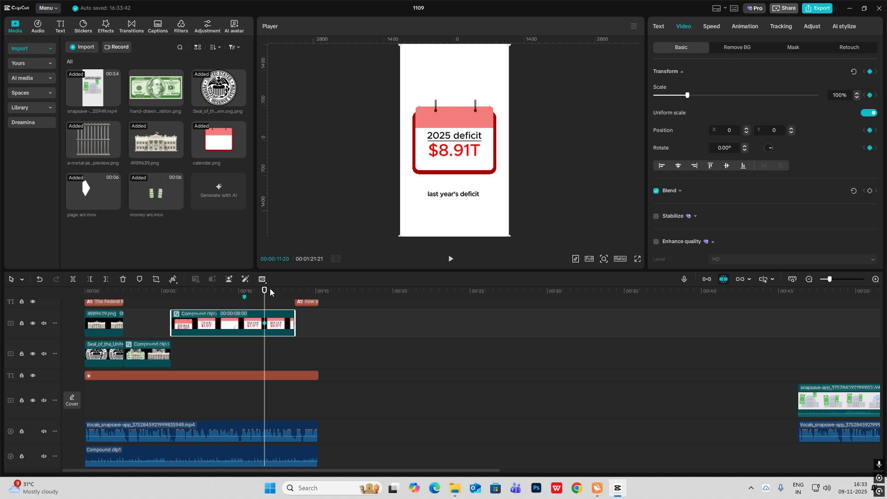
{"action": "left_click_drag", "start_coordinate": [277, 298], "coordinate": [290, 301]}
{"action": "left_click_drag", "start_coordinate": [508, 237], "coordinate": [523, 256]}
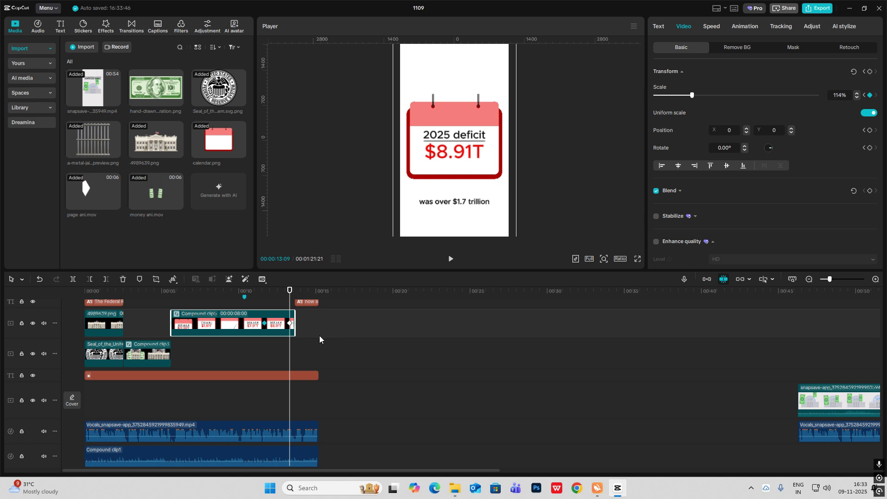
Apply the Cubic Out curve preset to the scale move between the calendar compound clip's two keyframes
{"action": "key", "text": "alt+k"}
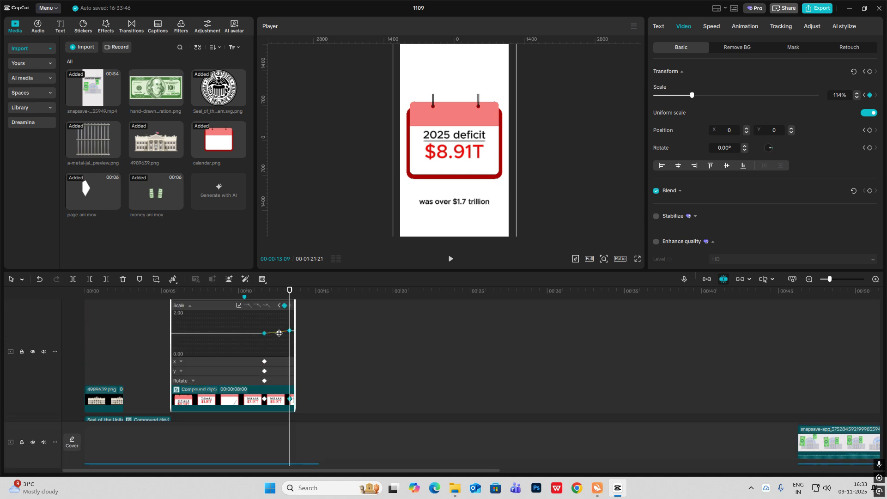
{"action": "left_click", "coordinate": [876, 279]}
{"action": "left_click", "coordinate": [244, 306]}
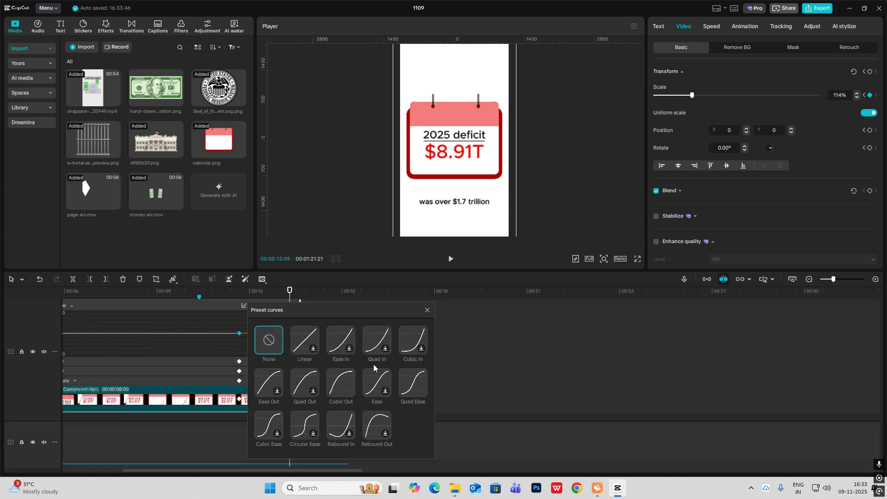
{"action": "left_click", "coordinate": [354, 390]}
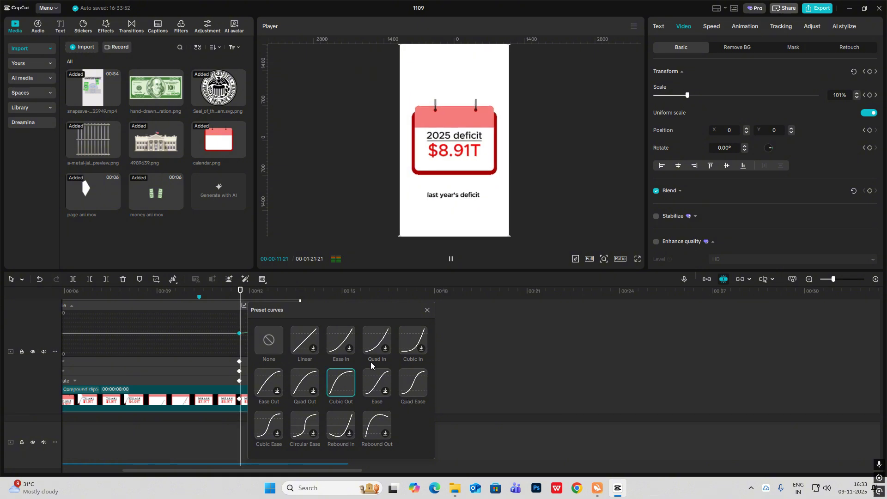
{"action": "left_click", "coordinate": [427, 310]}
{"action": "left_click", "coordinate": [393, 346]}
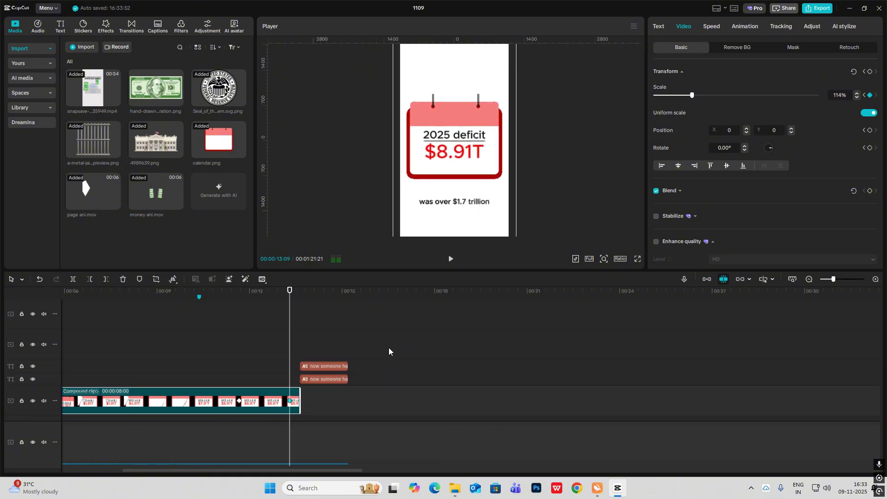
Play back the calendar scene through "now someone has to buy all" and compare it with the reference clip
{"action": "left_click", "coordinate": [809, 279]}
{"action": "left_click", "coordinate": [810, 279]}
{"action": "scroll", "coordinate": [392, 381], "scroll_direction": "down", "scroll_amount": 3}
{"action": "left_click", "coordinate": [170, 321]}
{"action": "key", "text": "space"}
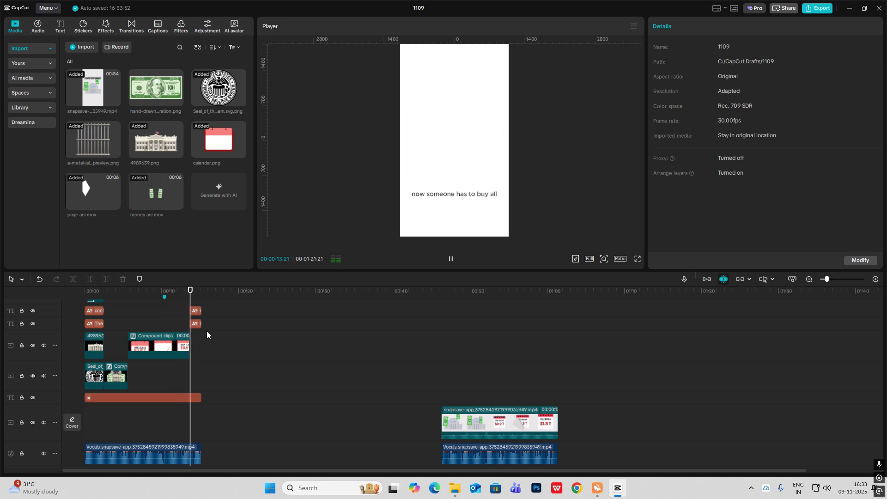
{"action": "left_click", "coordinate": [509, 379]}
{"action": "left_click_drag", "start_coordinate": [509, 378], "coordinate": [491, 374]}
Place the sound-effect clips parked past 00:01:00 beneath the vocals in the opening scenes, beginning with Deep Woosh at about 00:00:02
{"action": "left_click", "coordinate": [875, 279]}
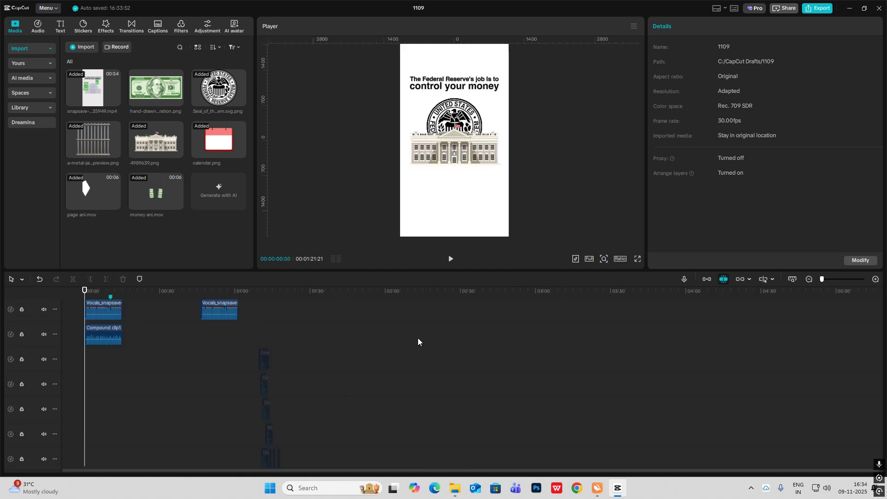
{"action": "left_click_drag", "start_coordinate": [418, 342], "coordinate": [206, 460]}
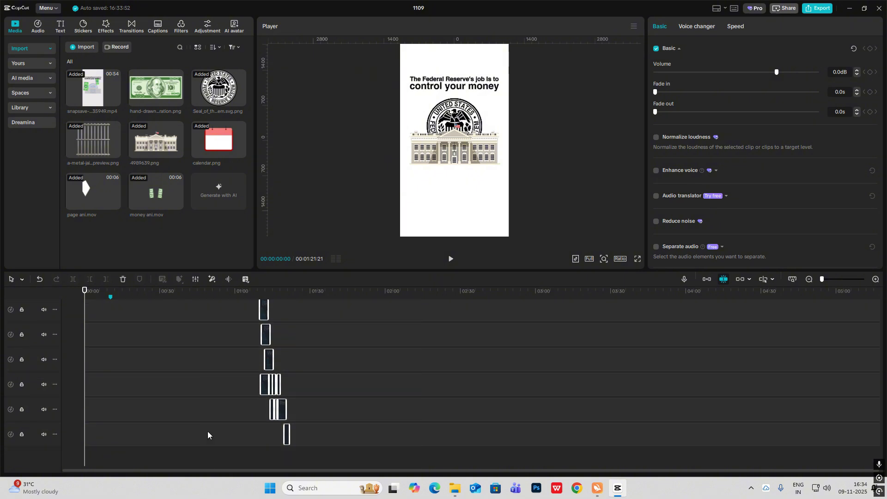
{"action": "left_click", "coordinate": [185, 370]}
{"action": "left_click_drag", "start_coordinate": [184, 366], "coordinate": [8, 374]}
{"action": "left_click", "coordinate": [876, 280]}
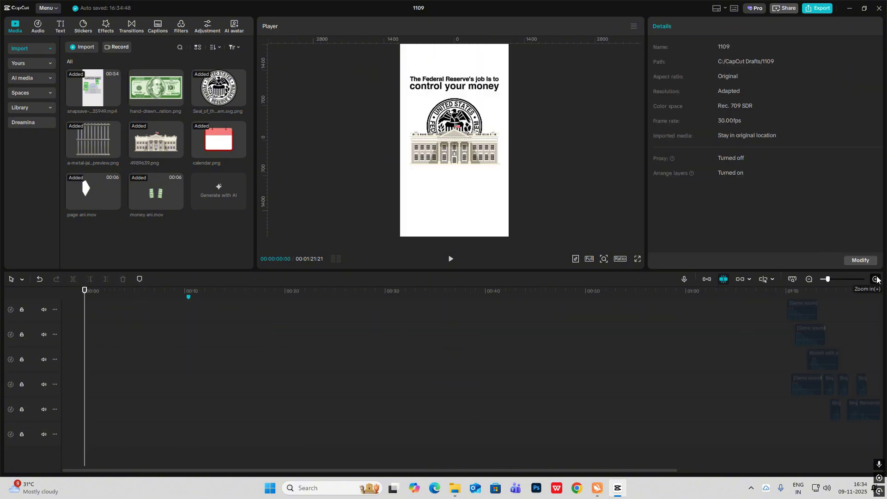
{"action": "left_click", "coordinate": [99, 410]}
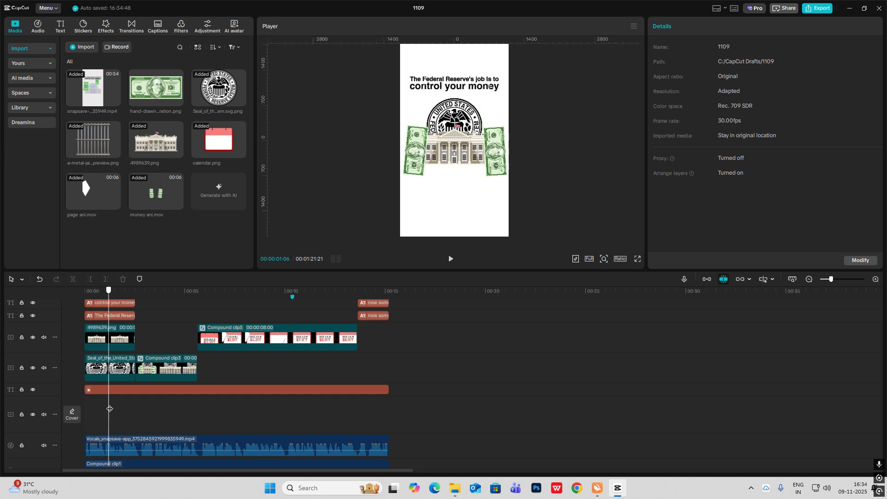
{"action": "left_click", "coordinate": [110, 413]}
{"action": "left_click_drag", "start_coordinate": [111, 413], "coordinate": [46, 417]}
{"action": "key", "text": "ctrl+v"}
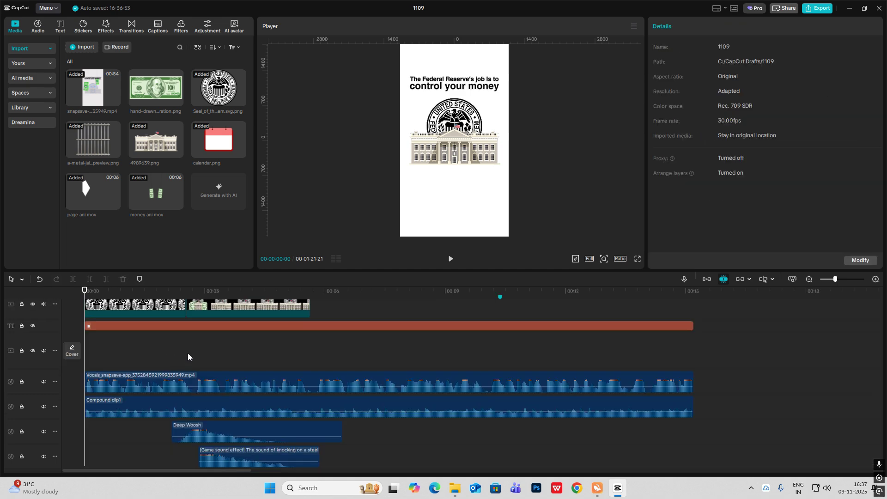
Review the arrangement of the woosh, knock and paper-flip sounds on the timeline and open the favourite audio list
{"action": "scroll", "coordinate": [314, 375], "scroll_direction": "up", "scroll_amount": 2}
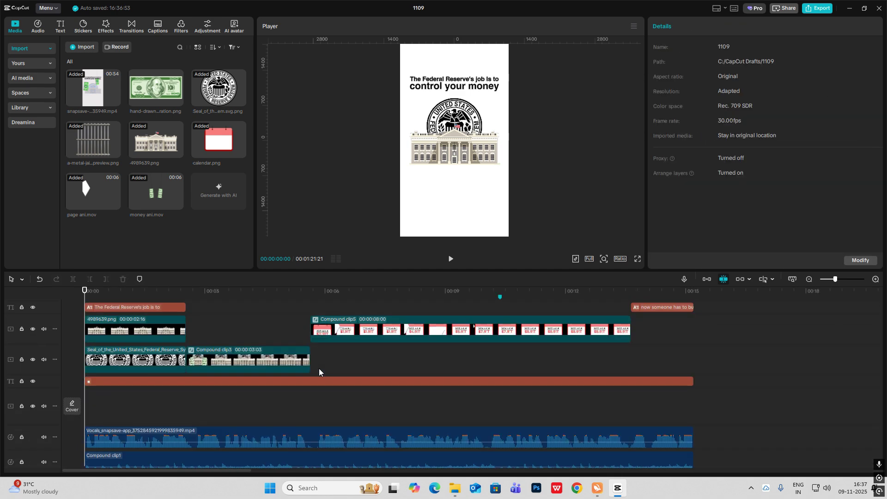
{"action": "scroll", "coordinate": [317, 373], "scroll_direction": "down", "scroll_amount": 3}
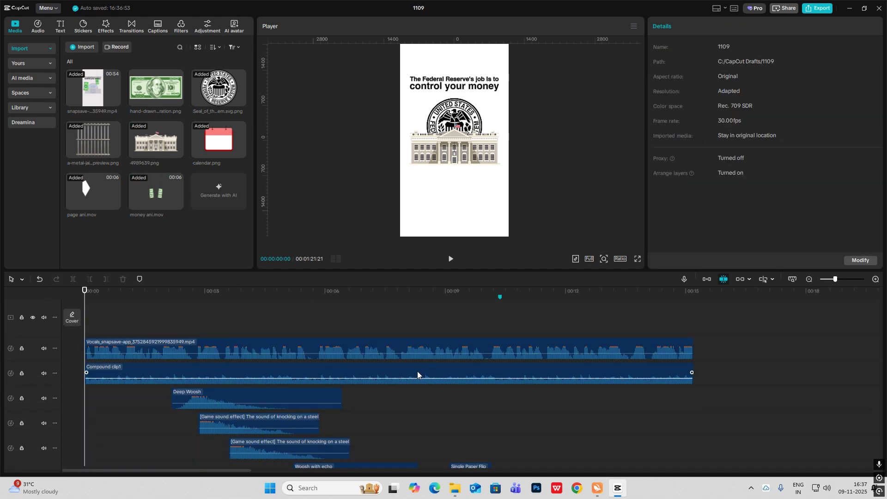
{"action": "scroll", "coordinate": [393, 393], "scroll_direction": "down", "scroll_amount": 5}
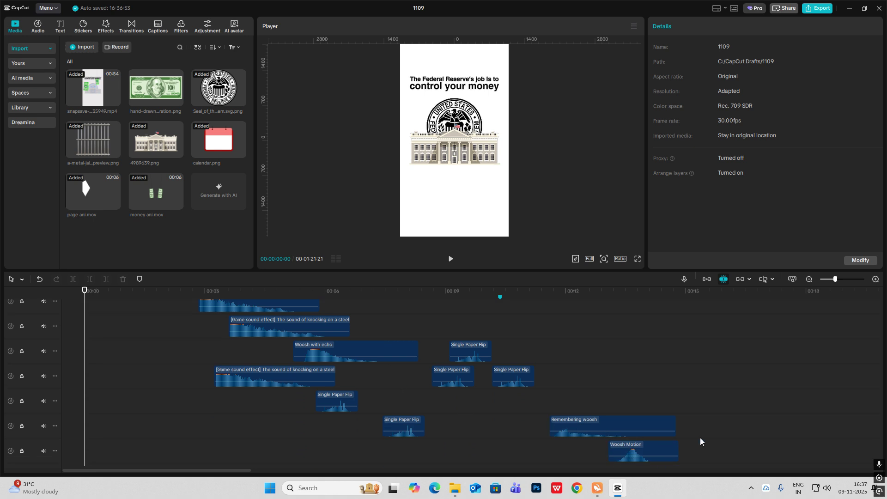
{"action": "scroll", "coordinate": [327, 422], "scroll_direction": "up", "scroll_amount": 4}
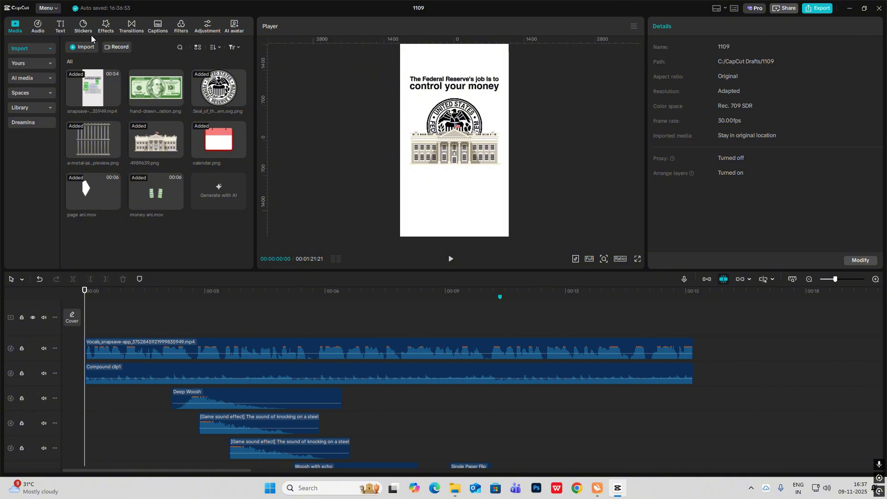
{"action": "left_click", "coordinate": [39, 27]}
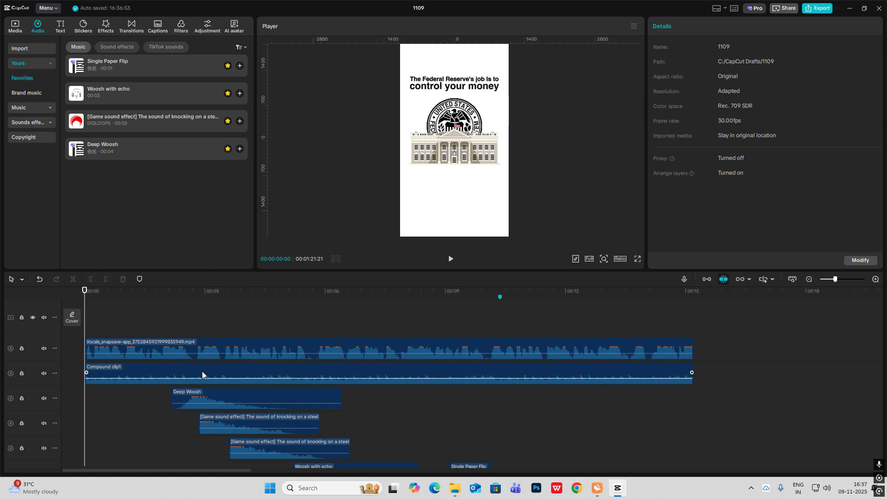
Look through the sound-effect tracks down to Woosh Motion and search the music library for "REMEMBERING WOOSH"
{"action": "scroll", "coordinate": [201, 341], "scroll_direction": "down", "scroll_amount": 1}
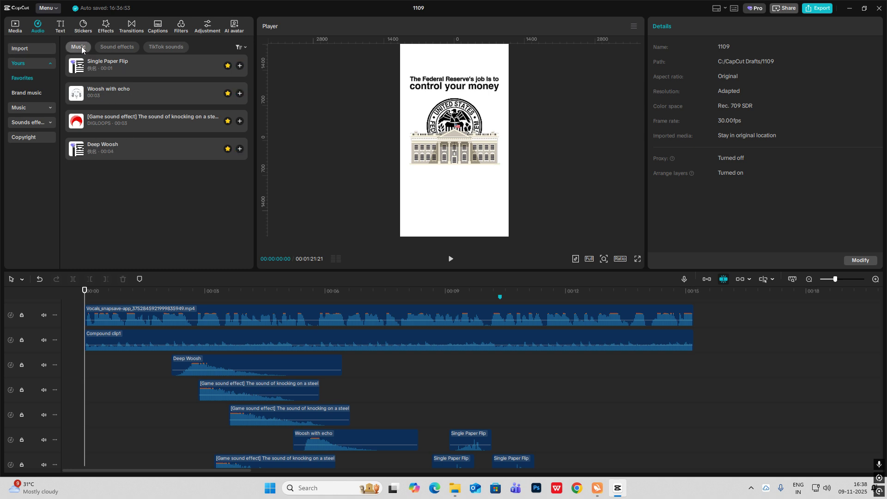
{"action": "scroll", "coordinate": [195, 374], "scroll_direction": "down", "scroll_amount": 1}
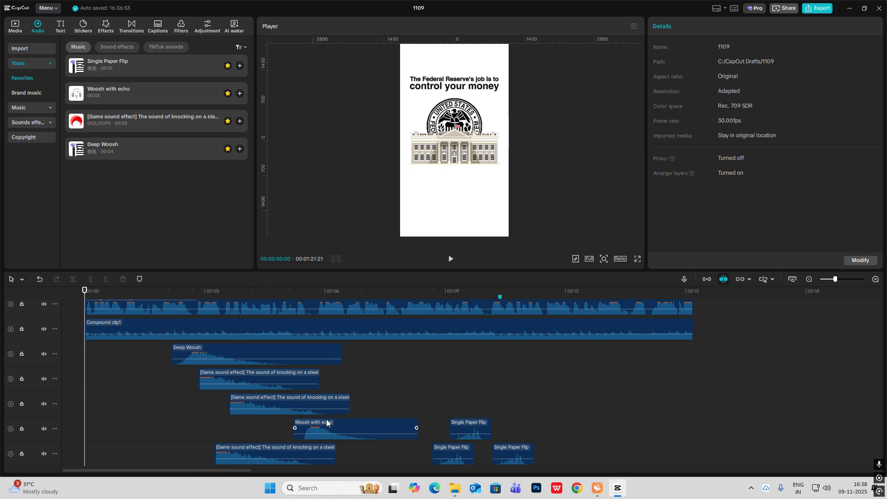
{"action": "scroll", "coordinate": [327, 423], "scroll_direction": "down", "scroll_amount": 1}
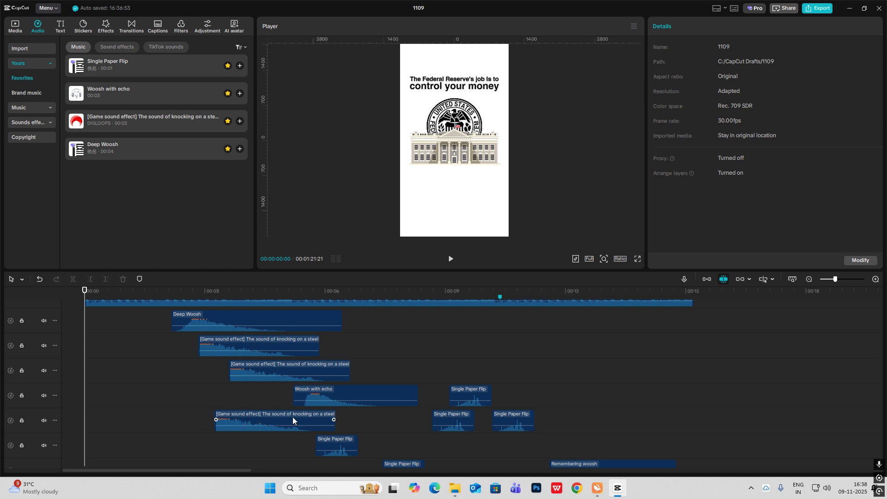
{"action": "scroll", "coordinate": [324, 425], "scroll_direction": "down", "scroll_amount": 1}
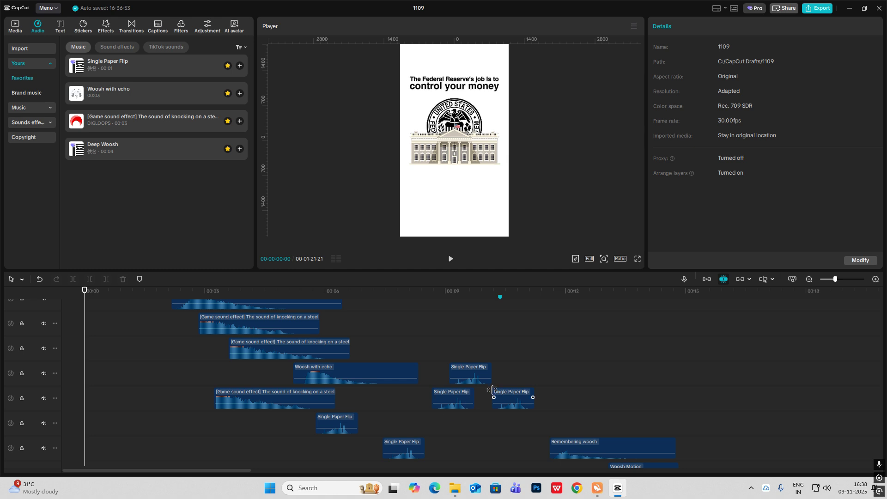
{"action": "scroll", "coordinate": [490, 402], "scroll_direction": "down", "scroll_amount": 1}
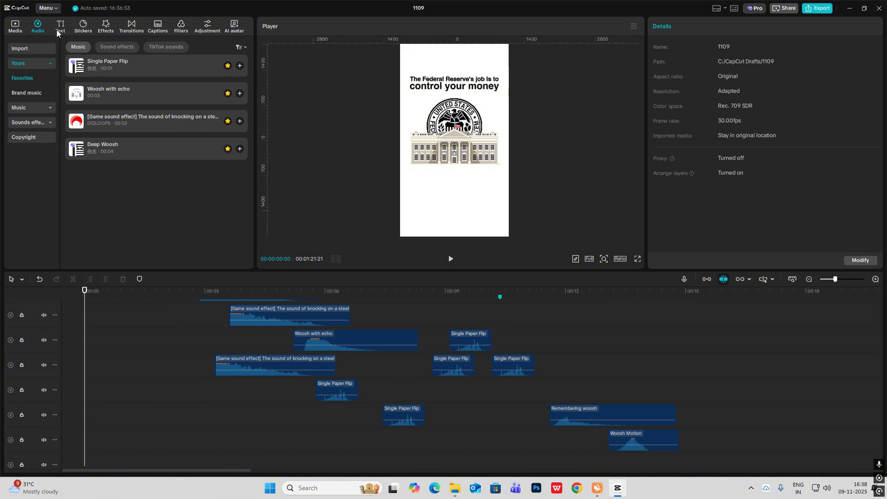
{"action": "left_click", "coordinate": [37, 49]}
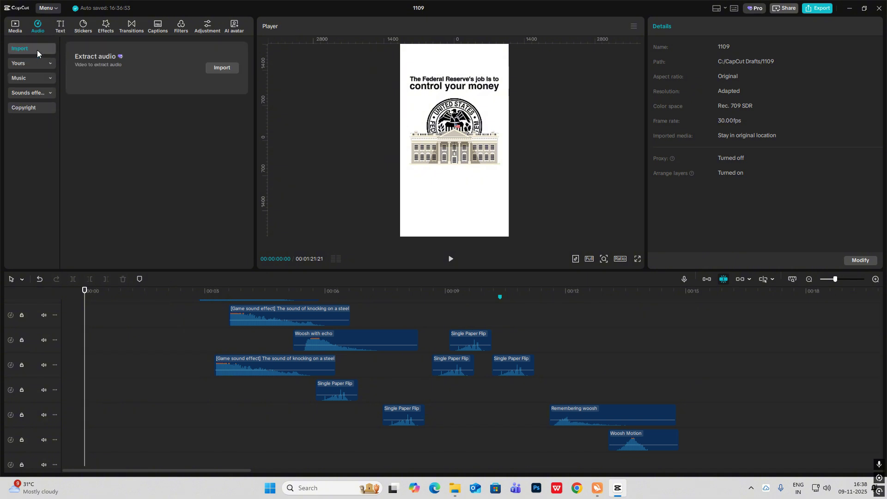
{"action": "left_click", "coordinate": [33, 79]}
{"action": "left_click", "coordinate": [115, 51]}
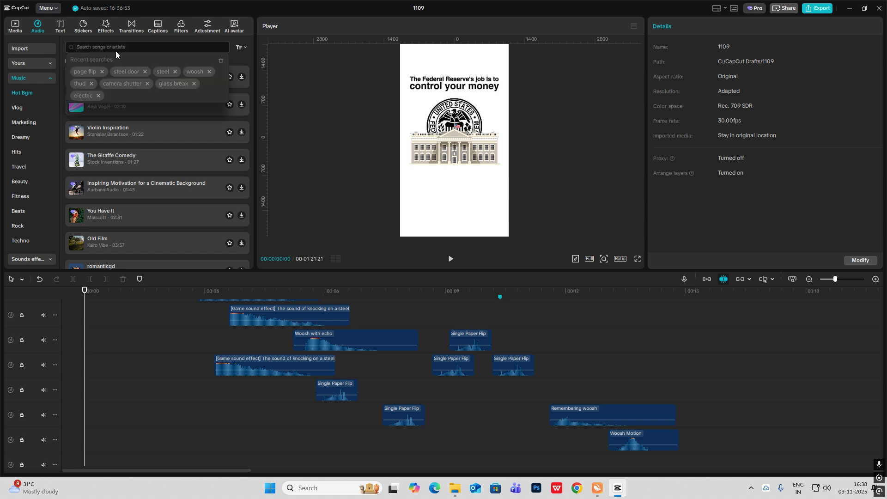
{"action": "type", "text": "REMEMBER"}
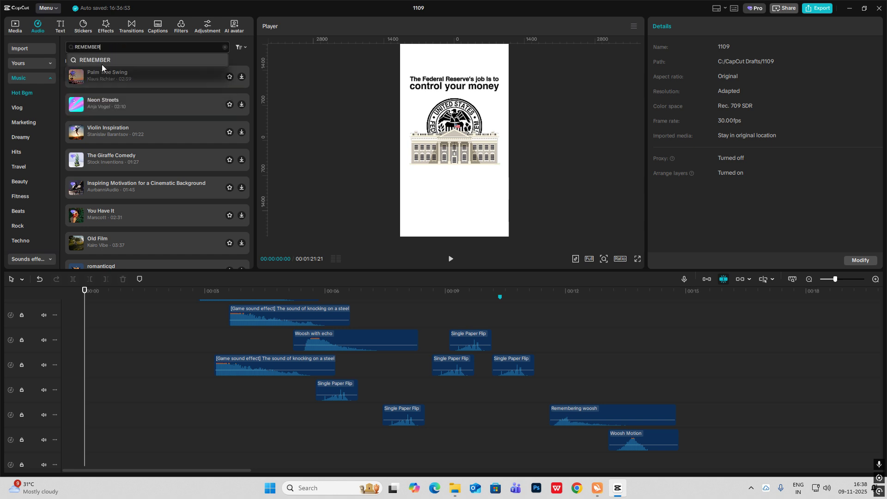
{"action": "type", "text": "ING WOOSH"}
{"action": "key", "text": "Return"}
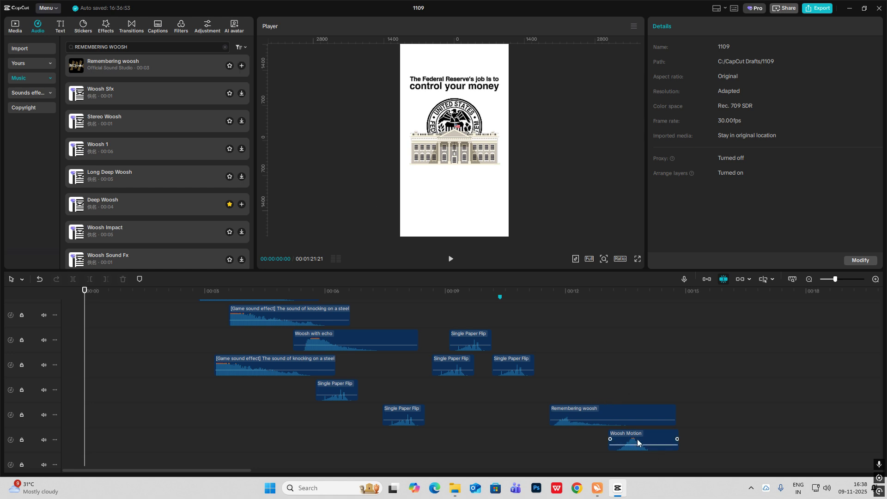
Place a second Remembering woosh clip directly above the existing one on the timeline, and delete this duplicate
{"action": "scroll", "coordinate": [404, 389], "scroll_direction": "up", "scroll_amount": 5}
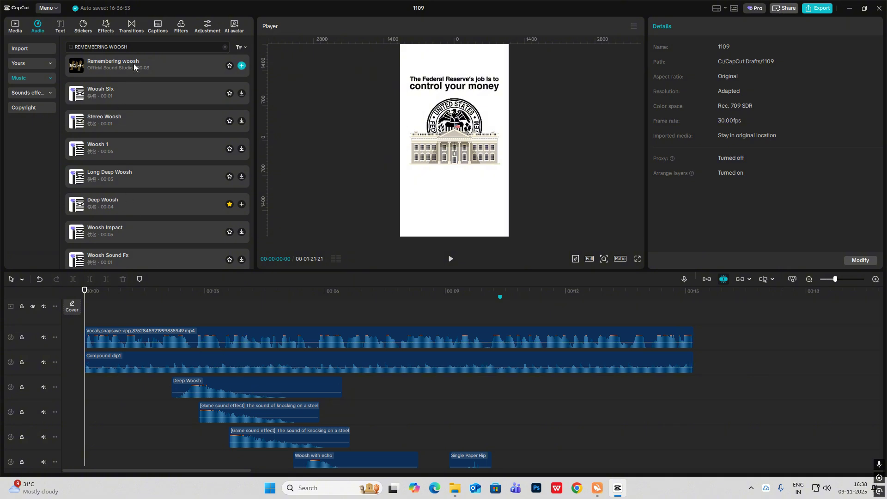
{"action": "left_click_drag", "start_coordinate": [134, 63], "coordinate": [562, 431]}
{"action": "scroll", "coordinate": [562, 431], "scroll_direction": "down", "scroll_amount": 3}
{"action": "left_click_drag", "start_coordinate": [589, 378], "coordinate": [632, 498]}
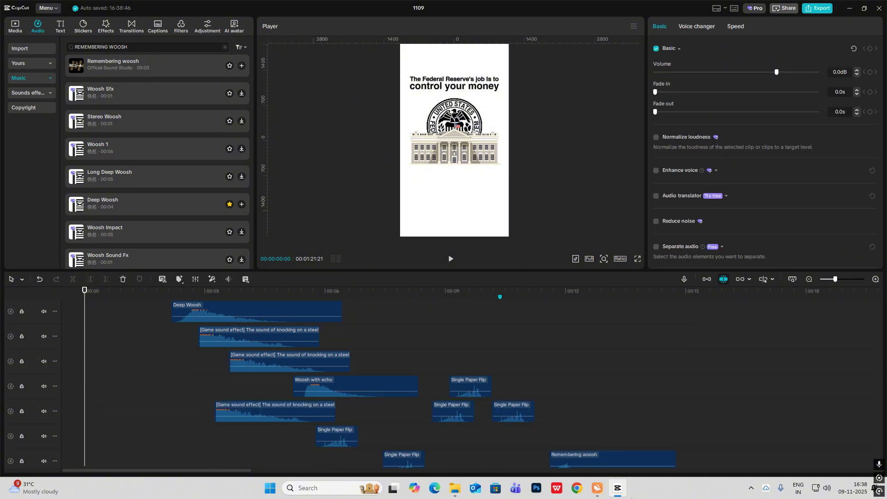
{"action": "left_click_drag", "start_coordinate": [582, 460], "coordinate": [585, 389]}
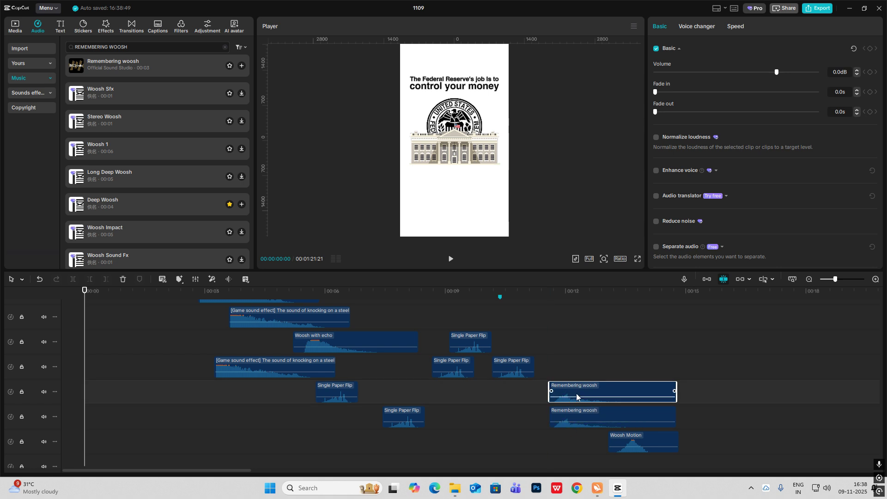
{"action": "key", "text": "Delete"}
Lower the volume of the Deep Woosh clip to -3.2 dB
{"action": "scroll", "coordinate": [337, 369], "scroll_direction": "up", "scroll_amount": 1}
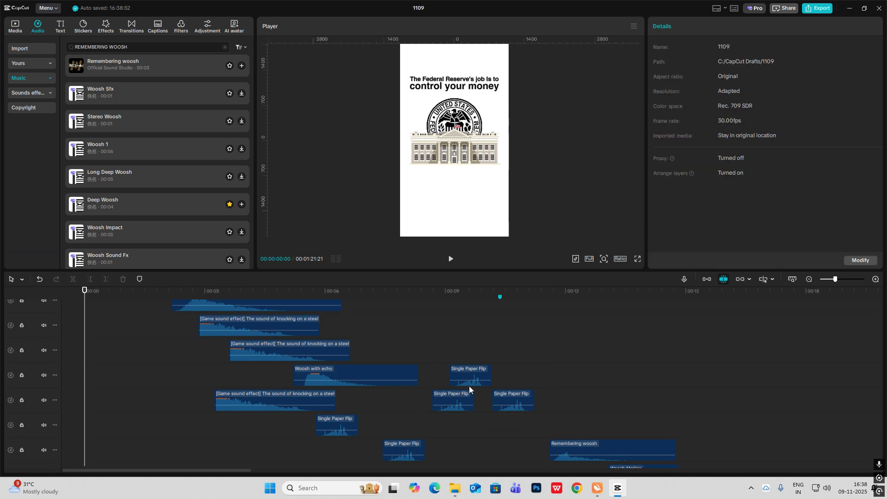
{"action": "scroll", "coordinate": [469, 386], "scroll_direction": "up", "scroll_amount": 1}
{"action": "left_click", "coordinate": [264, 326]}
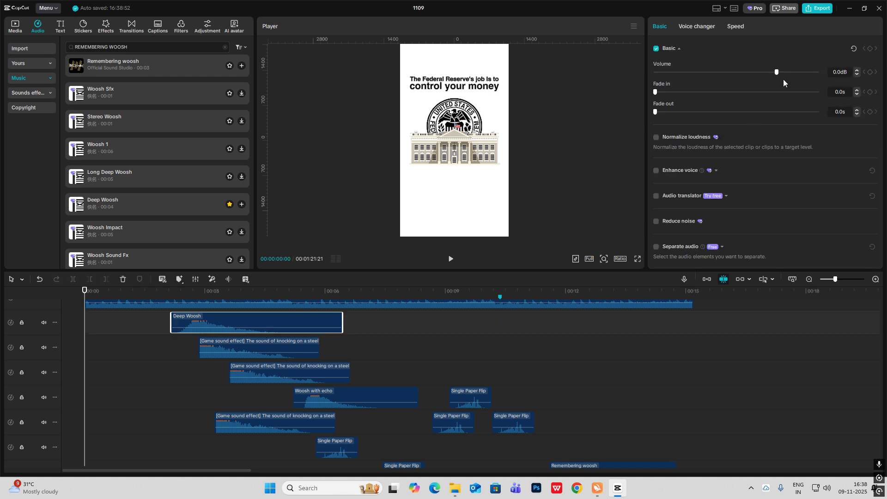
{"action": "mouse_move", "coordinate": [775, 72]}
{"action": "left_mouse_down"}
{"action": "mouse_move", "coordinate": [762, 72]}
{"action": "mouse_move", "coordinate": [769, 74]}
{"action": "left_mouse_up"}
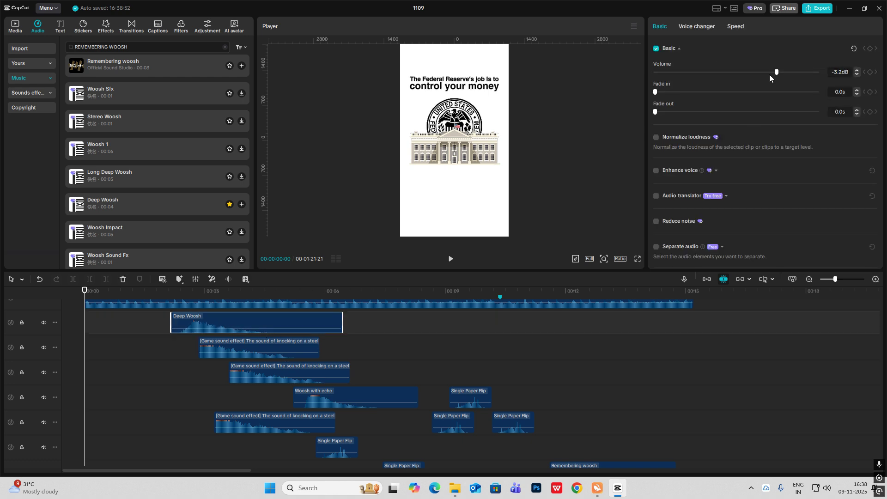